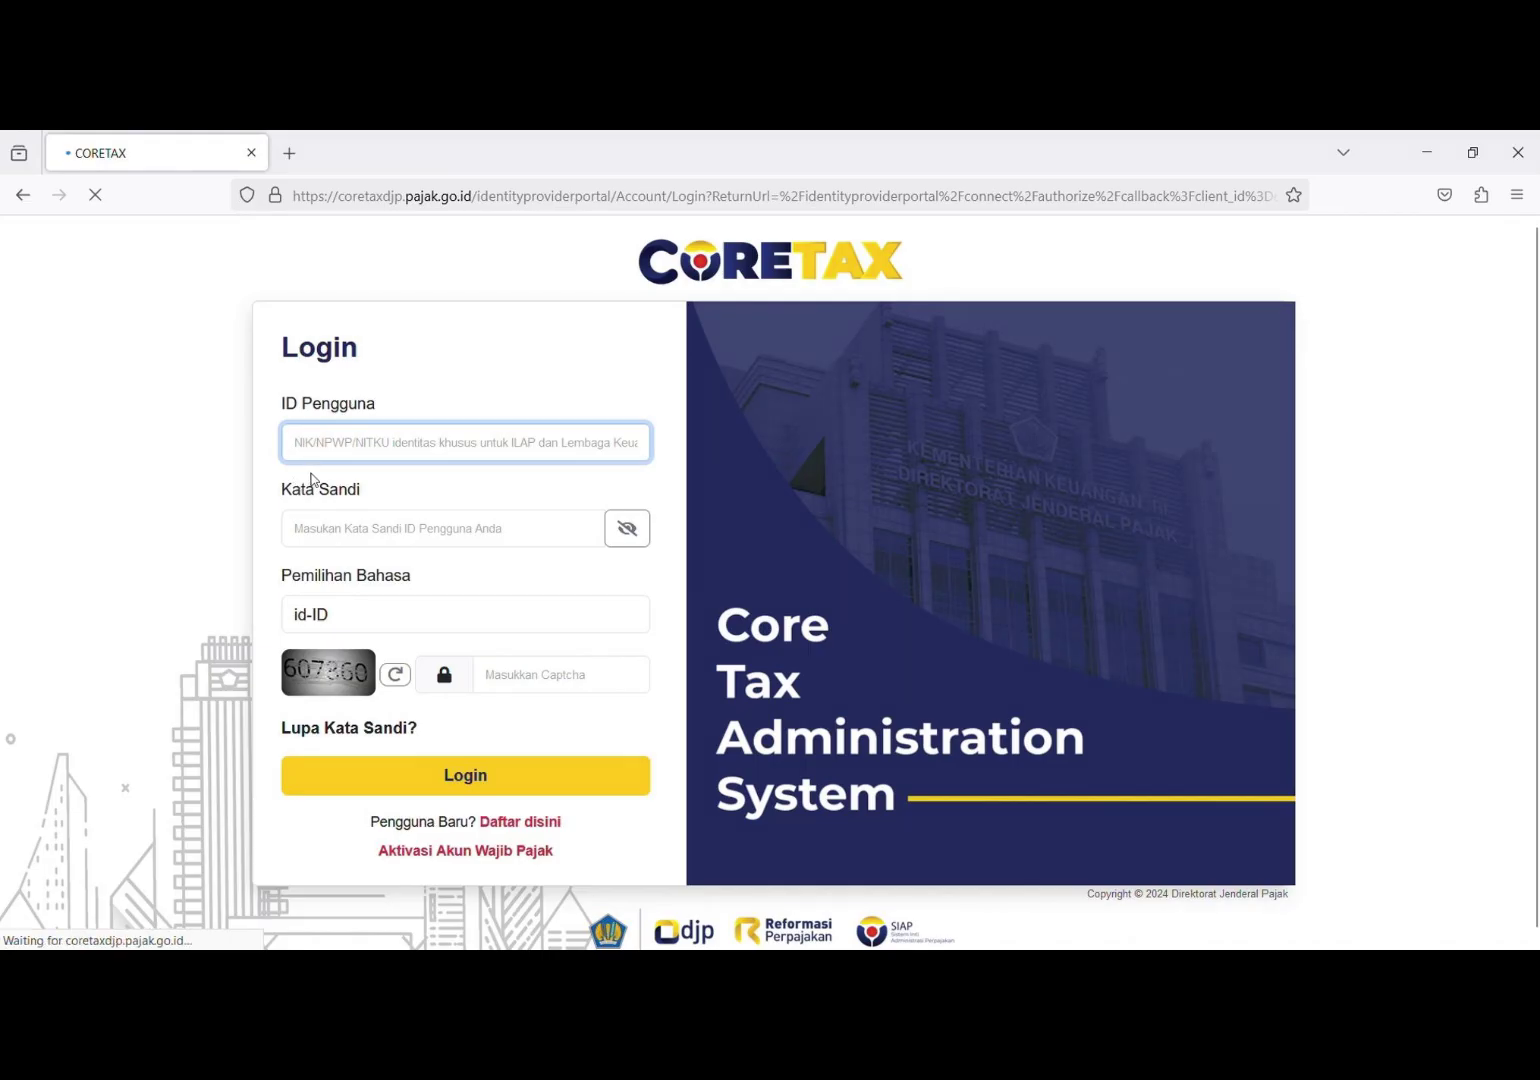
Step: Log in with the taxpayer ID, password and captcha, then act for the company taxpayer
text(317)
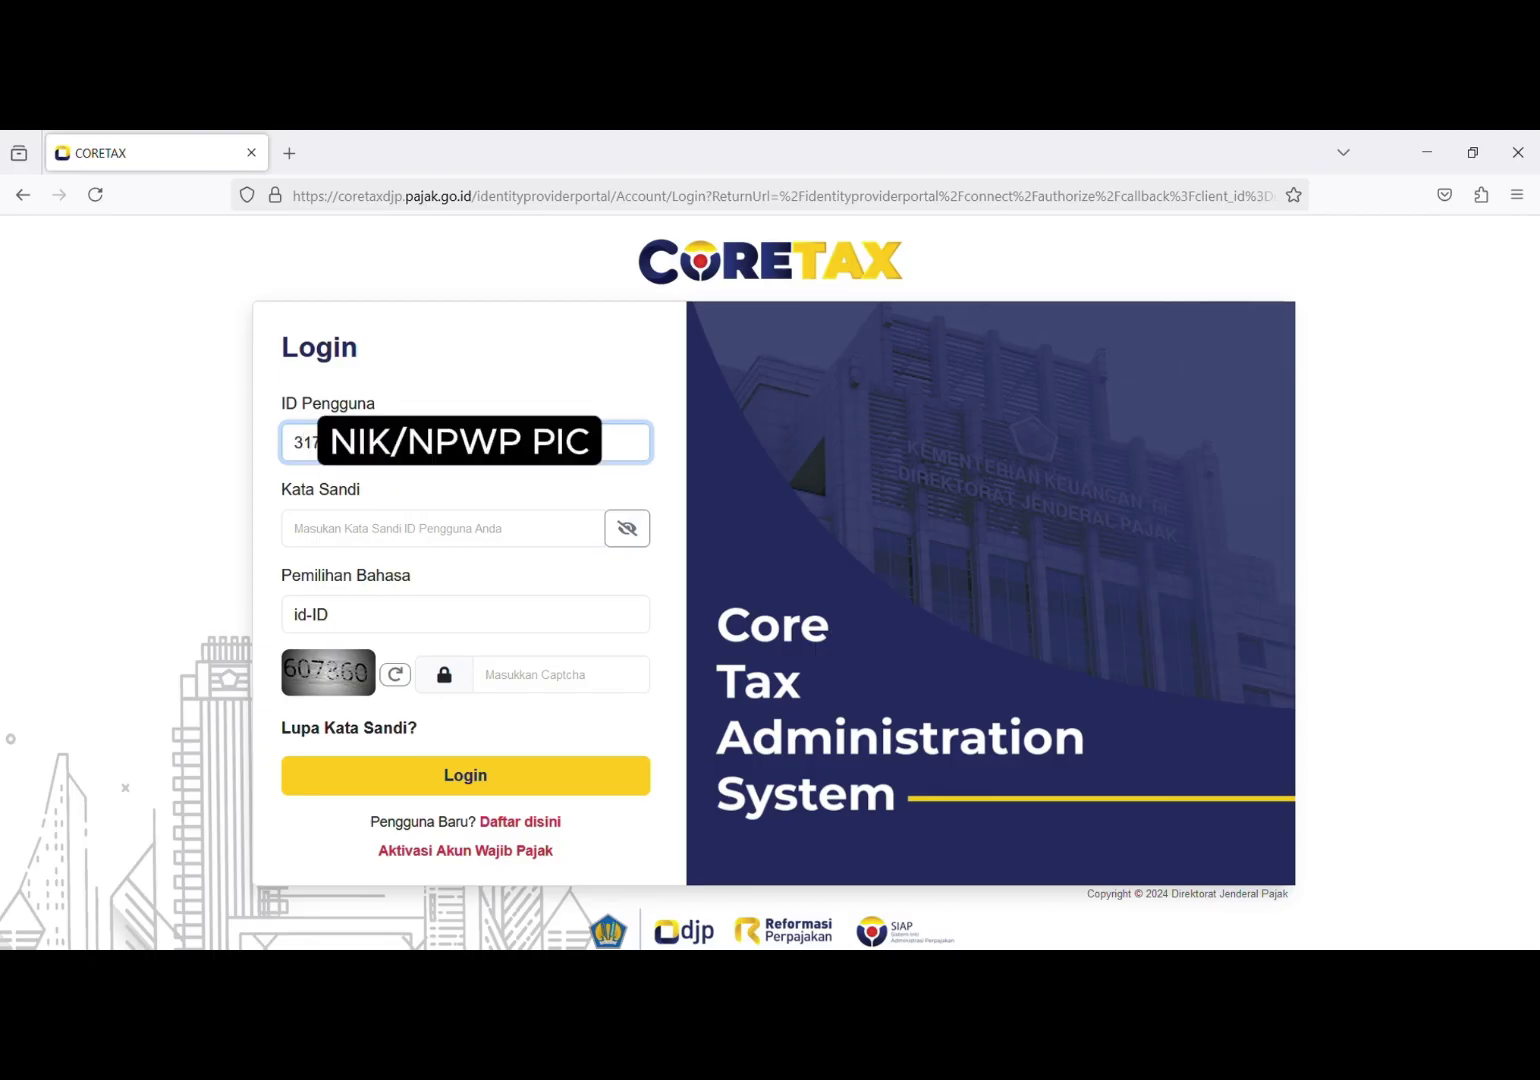
click(440, 528)
text(•••••••••••)
click(560, 674)
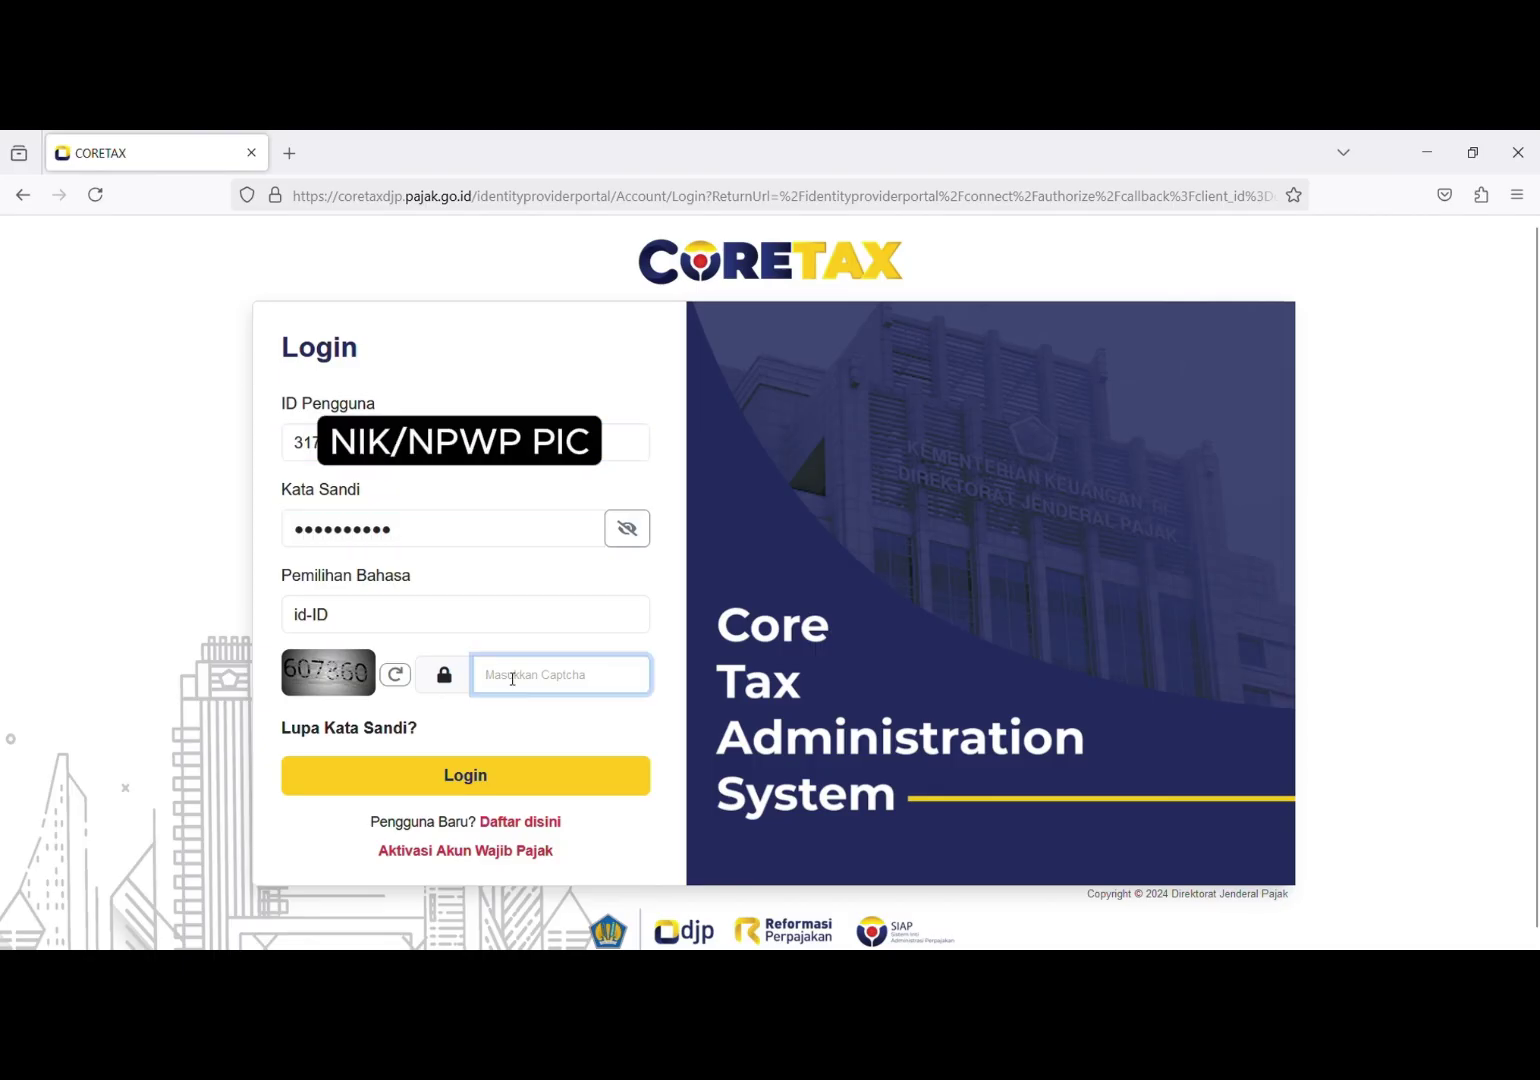
text(607360)
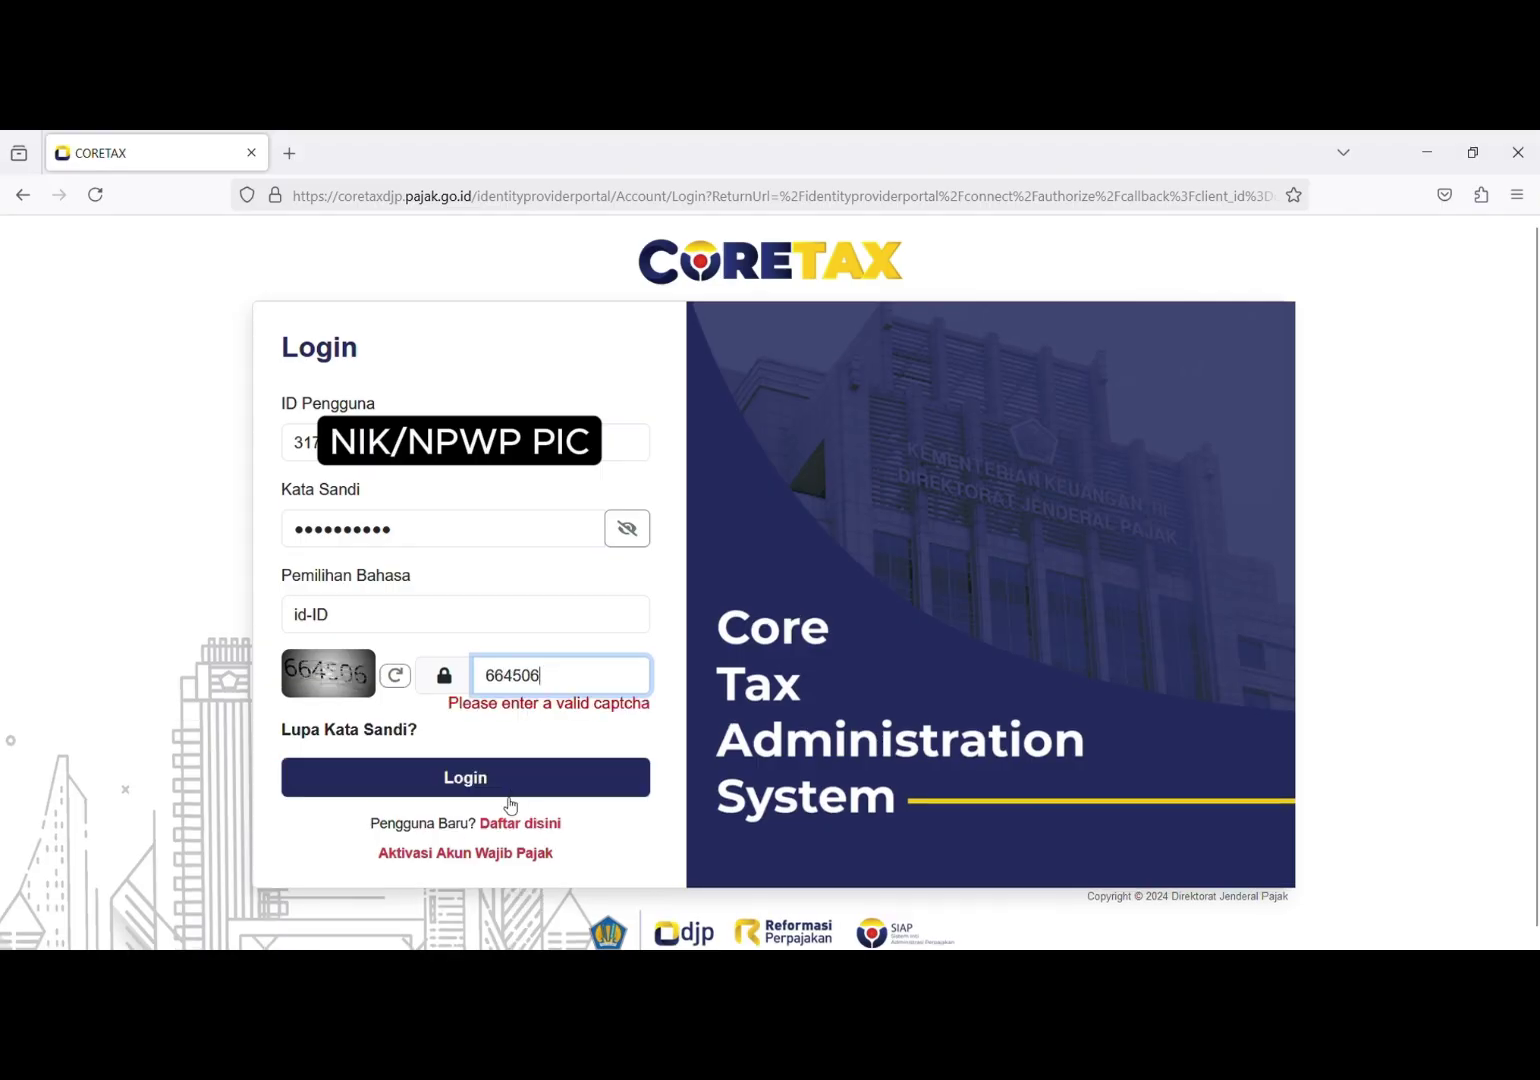
click(508, 795)
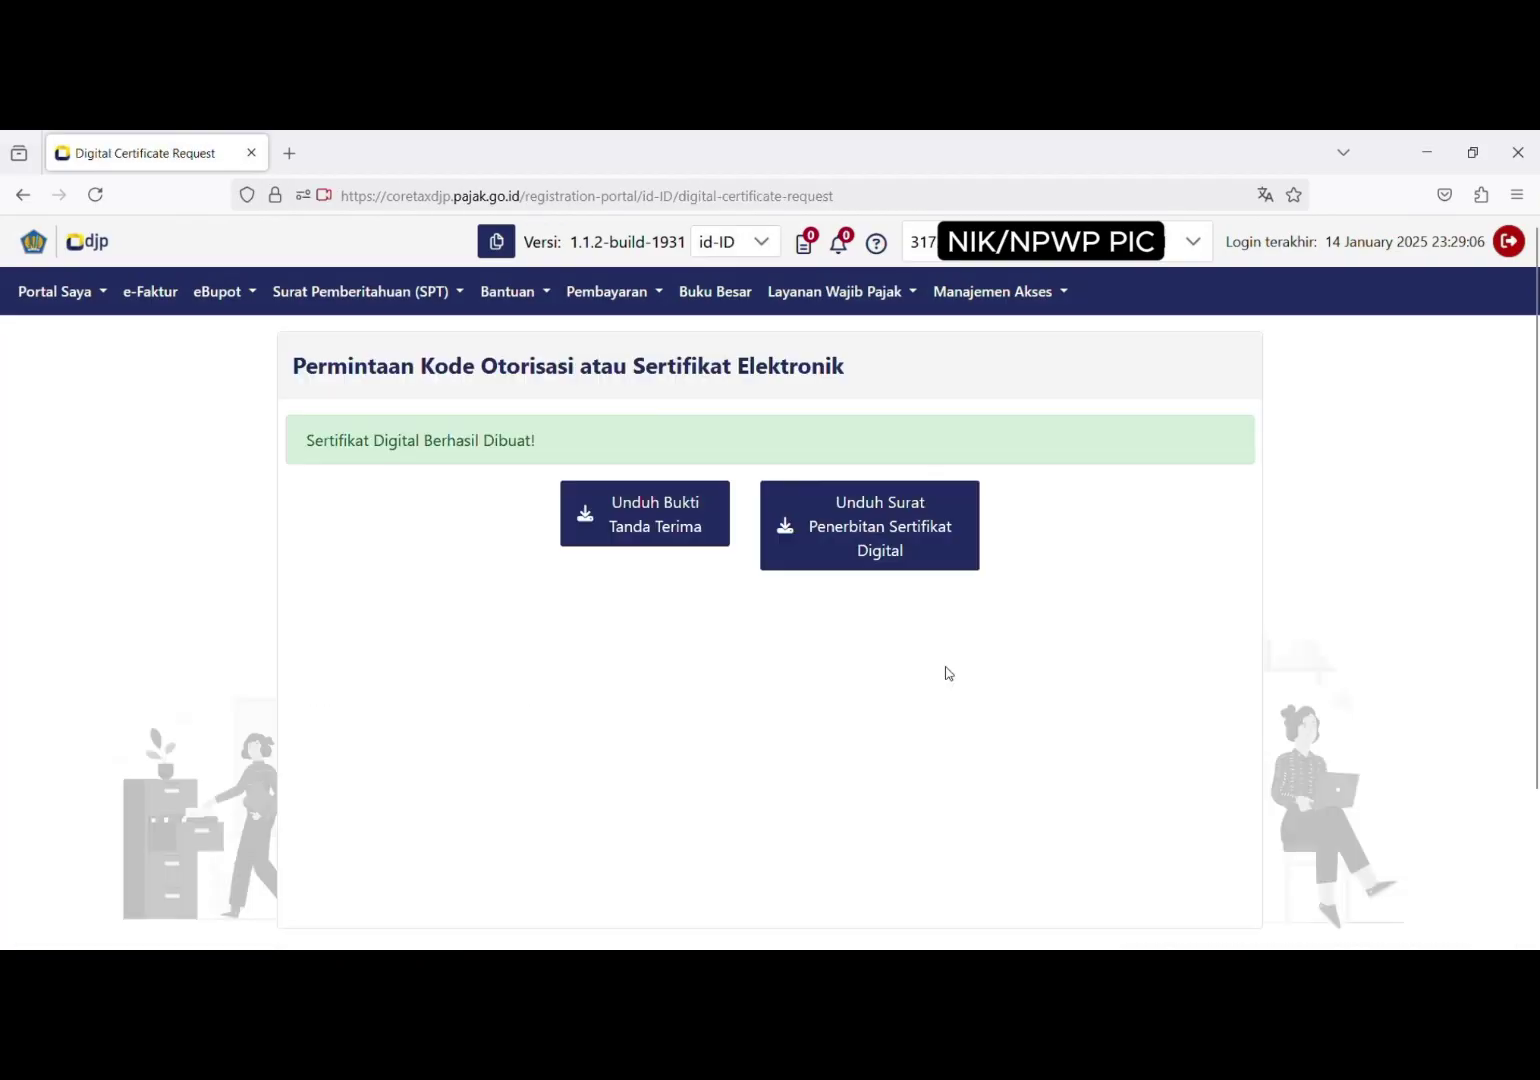
click(1080, 241)
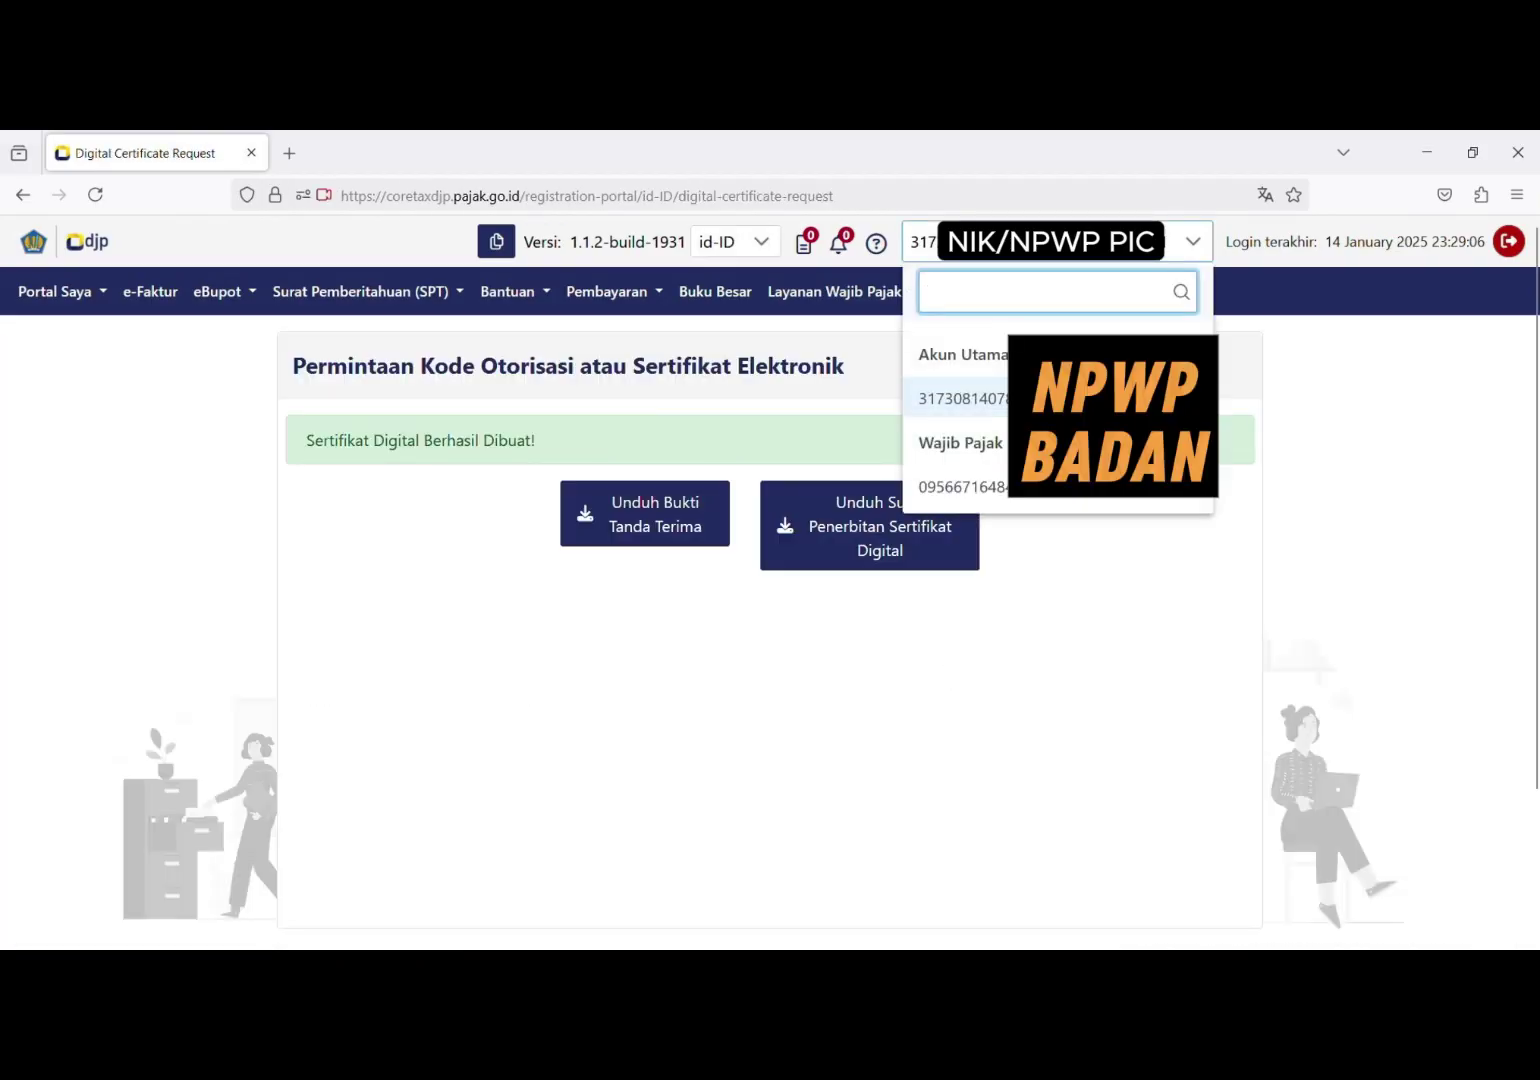
click(1066, 496)
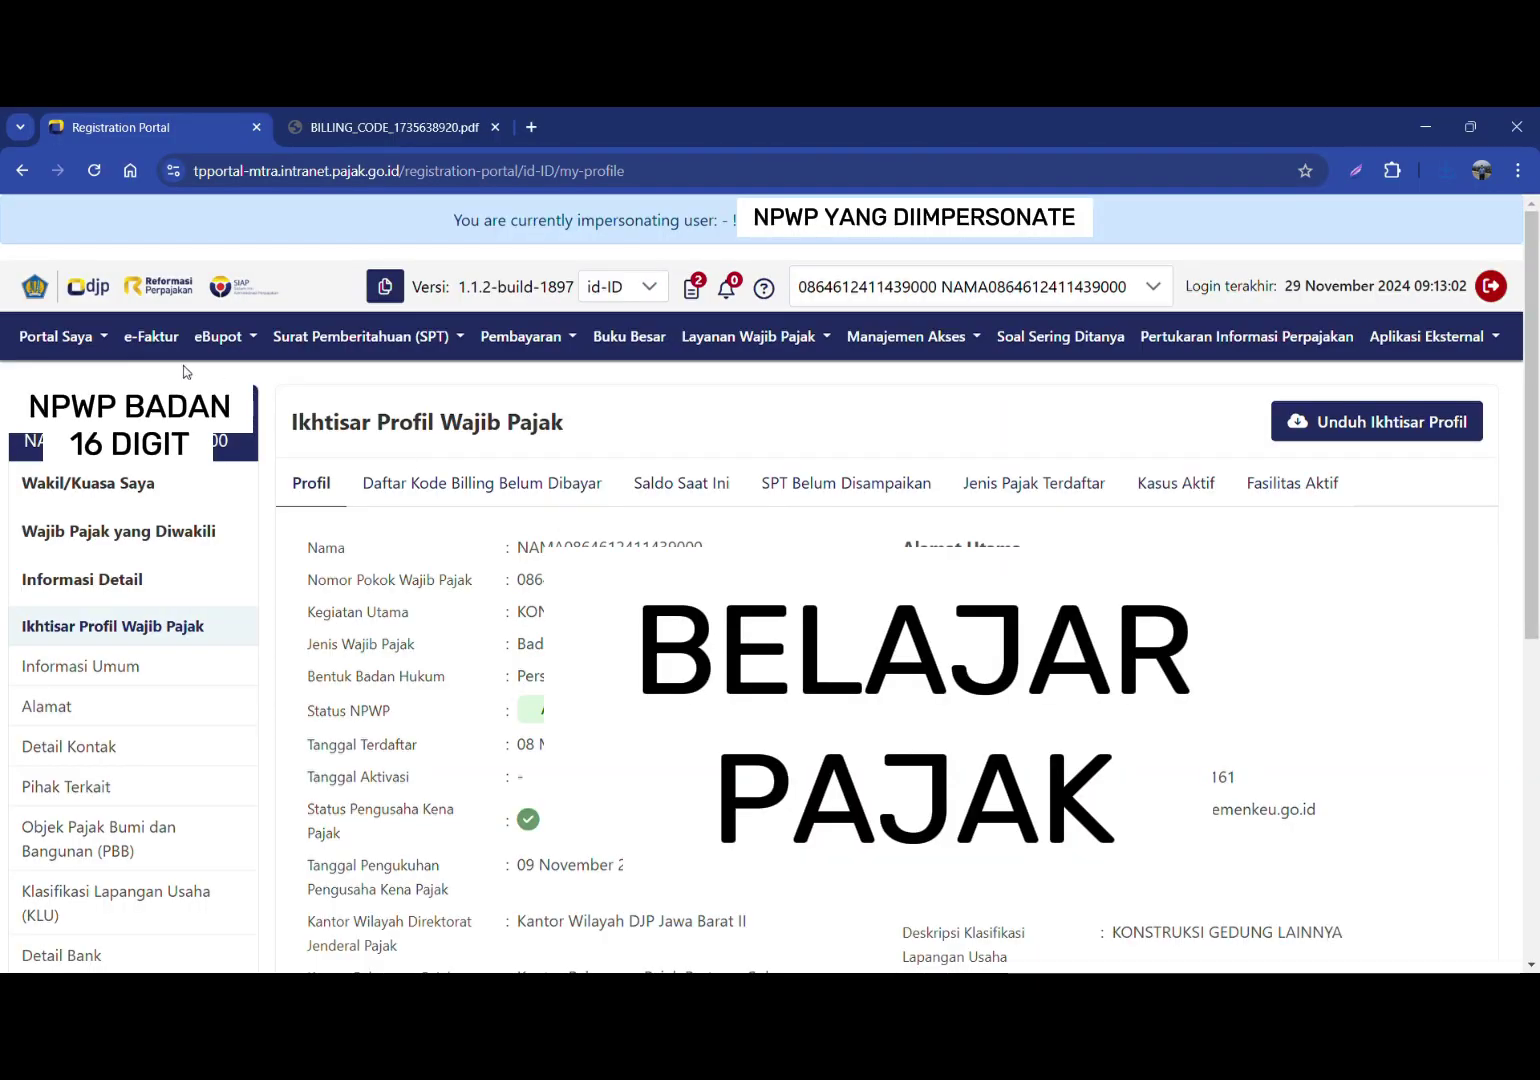
drag(454, 220, 739, 220)
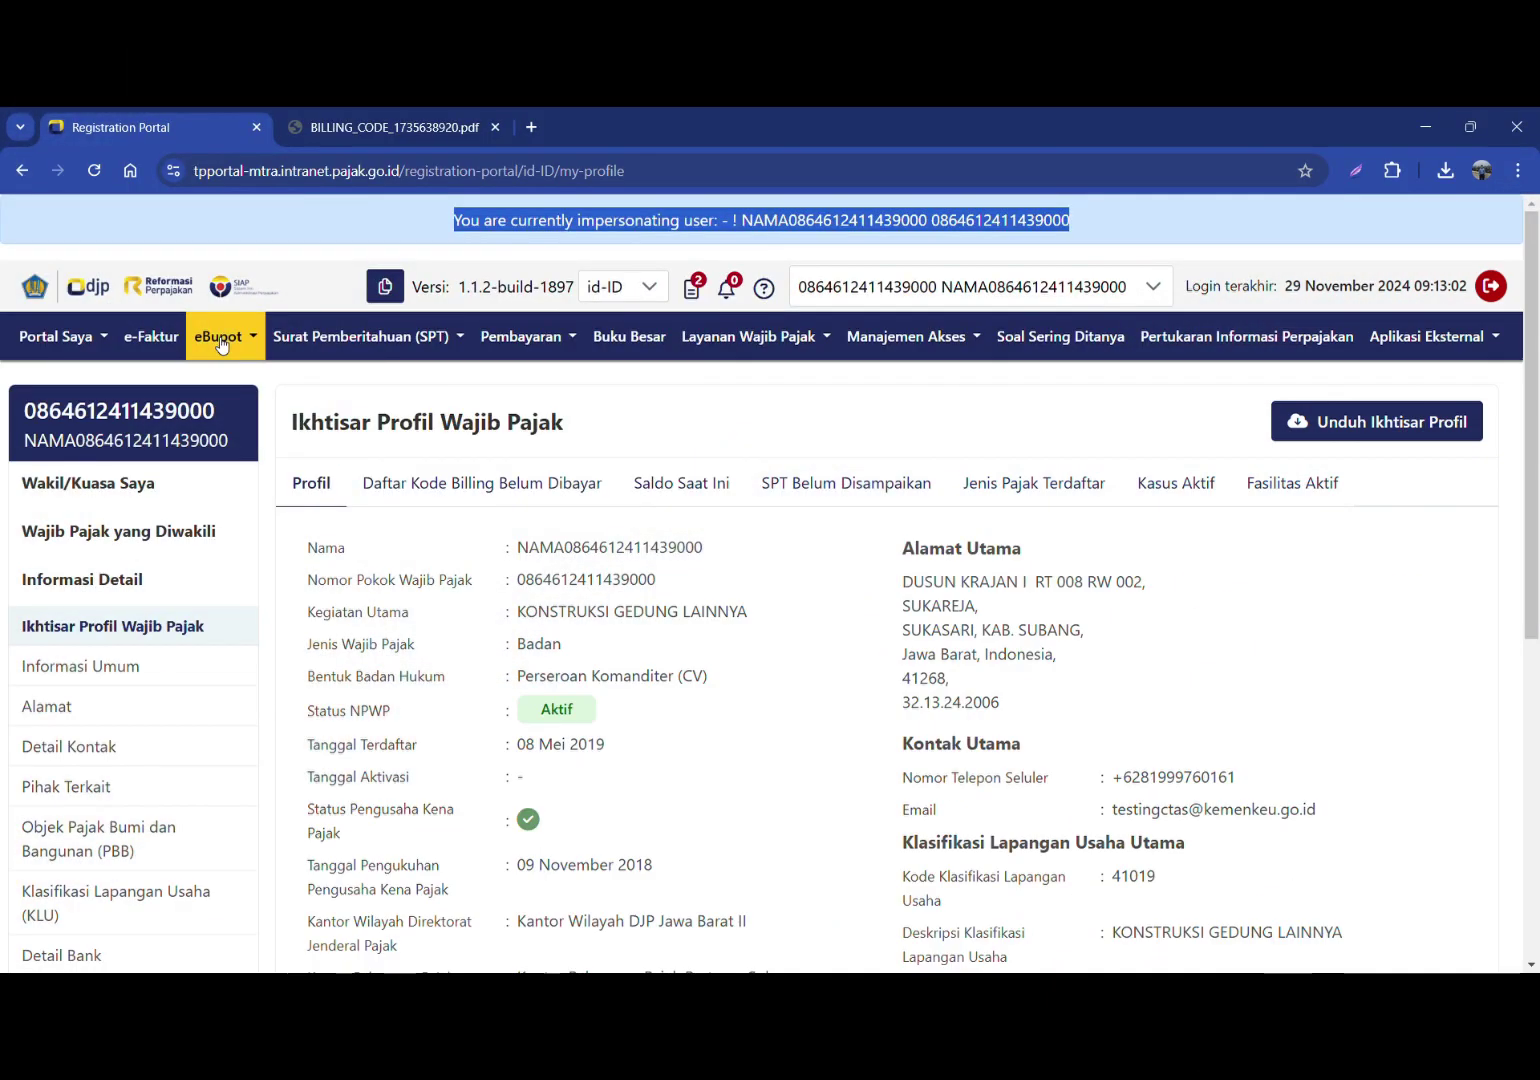
Step: Expand the eBupot menu to show its withholding-slip options
click(221, 340)
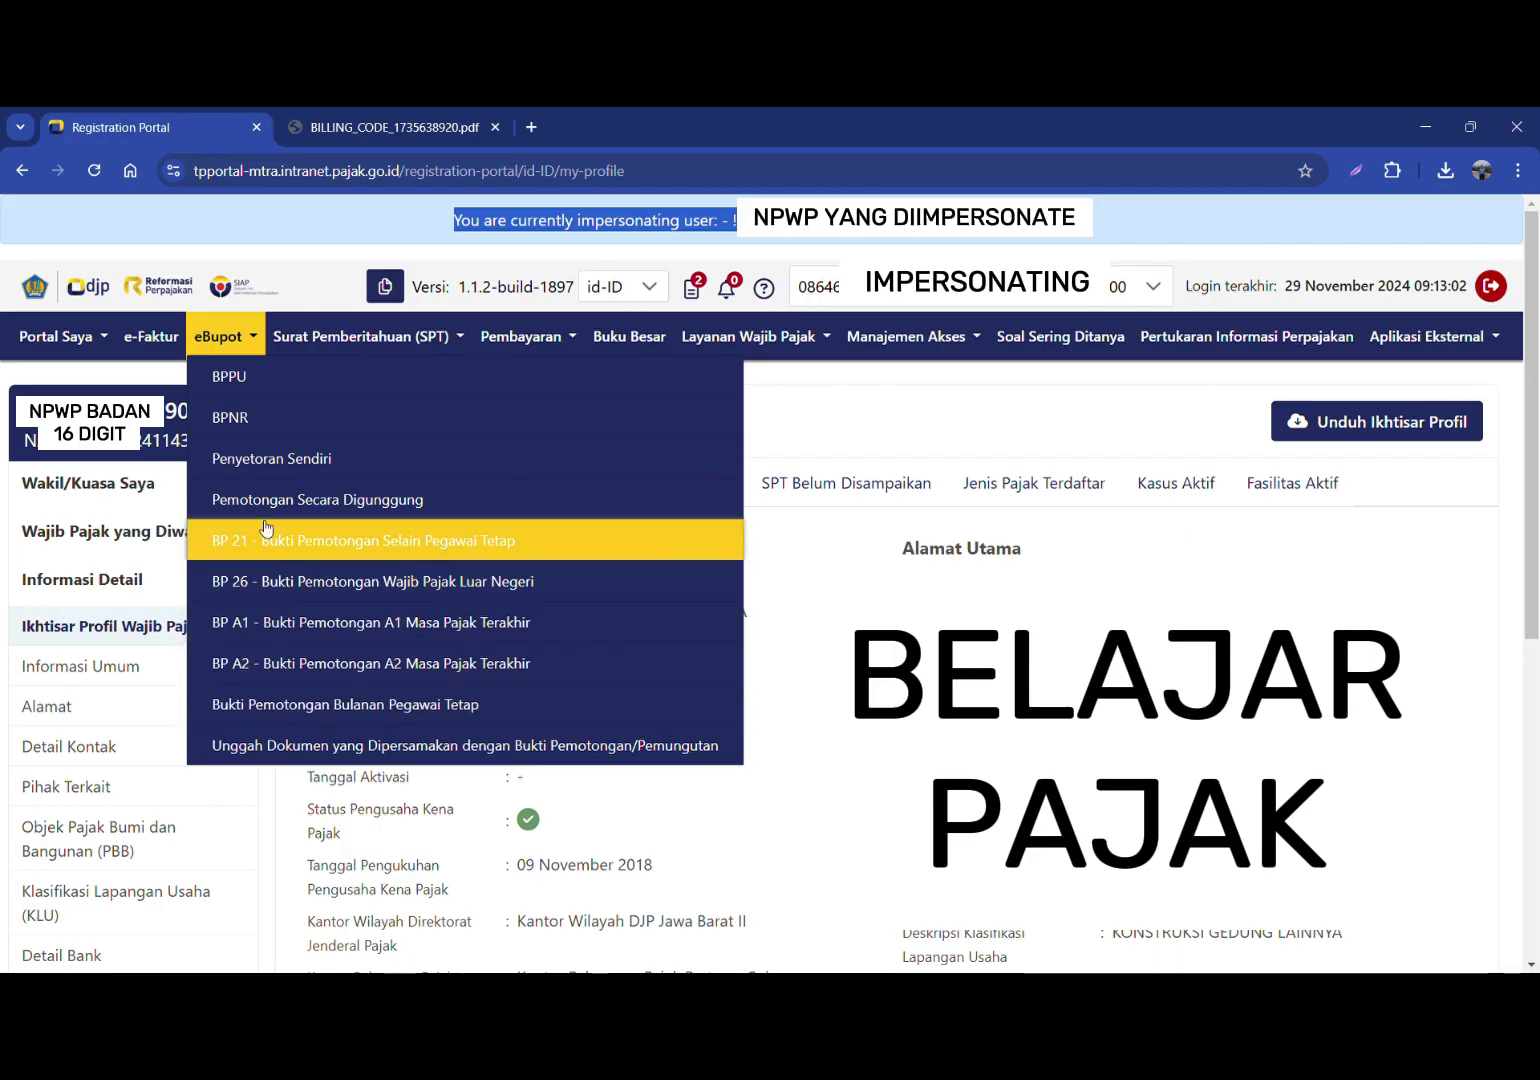
Step: Start a new eBupot BPU slip with tax period April 2024
click(246, 380)
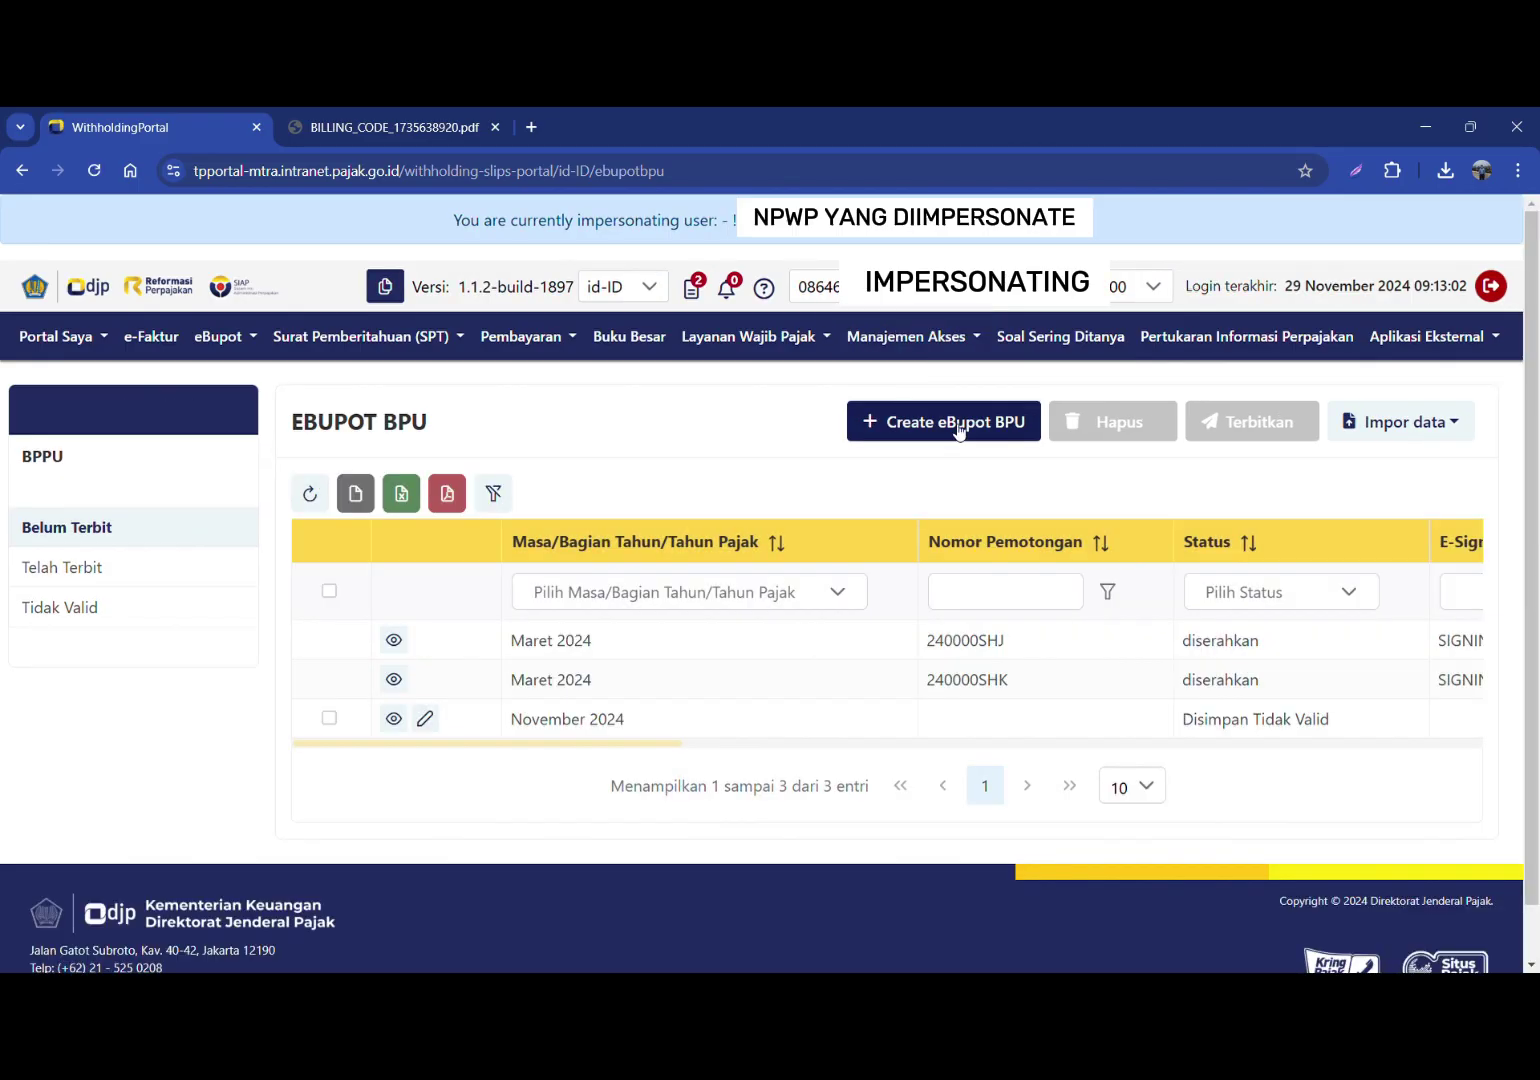
click(960, 430)
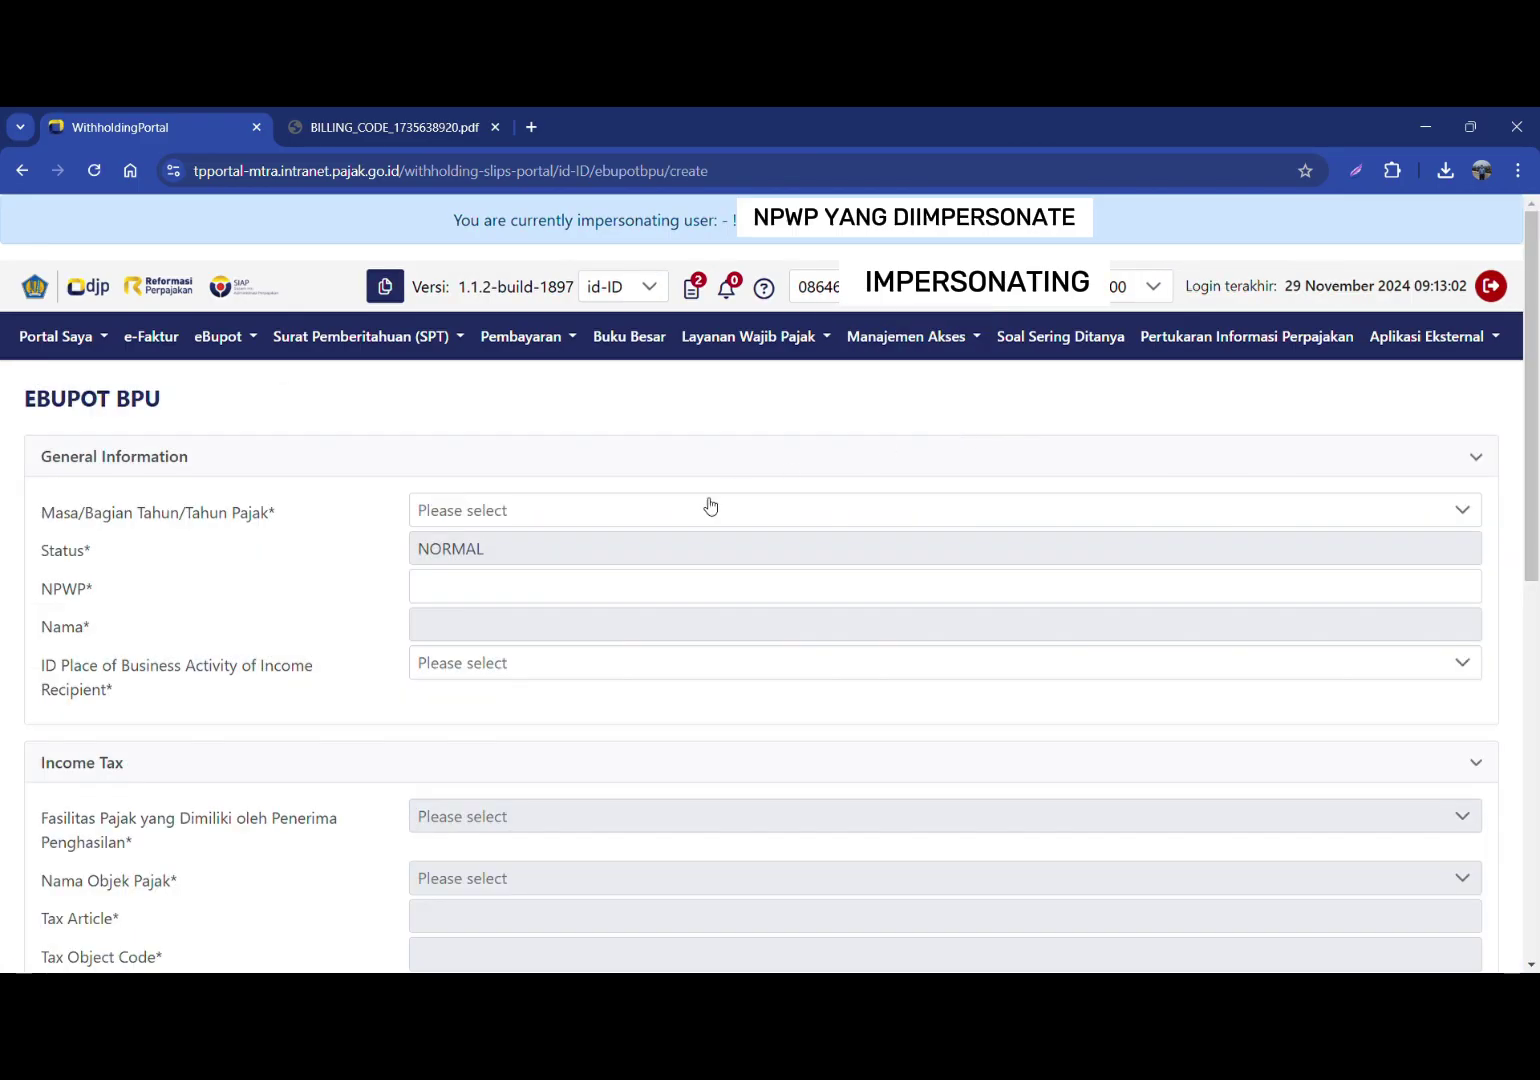
click(636, 509)
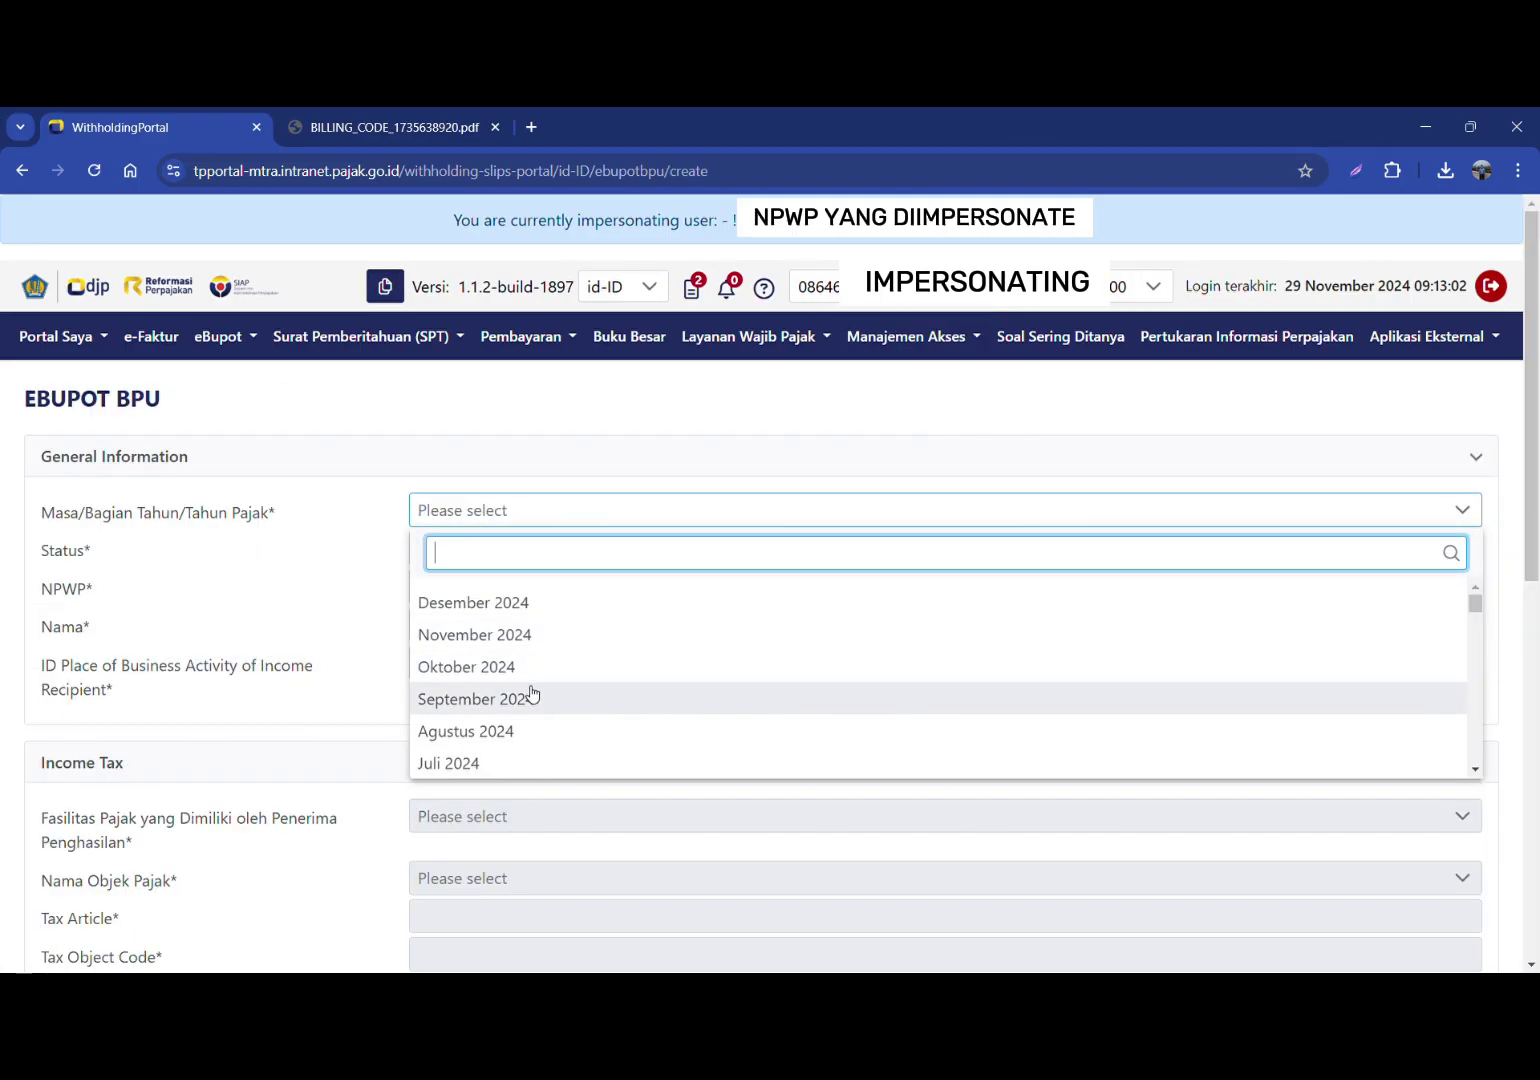
scroll(528, 694, down, 2)
click(476, 664)
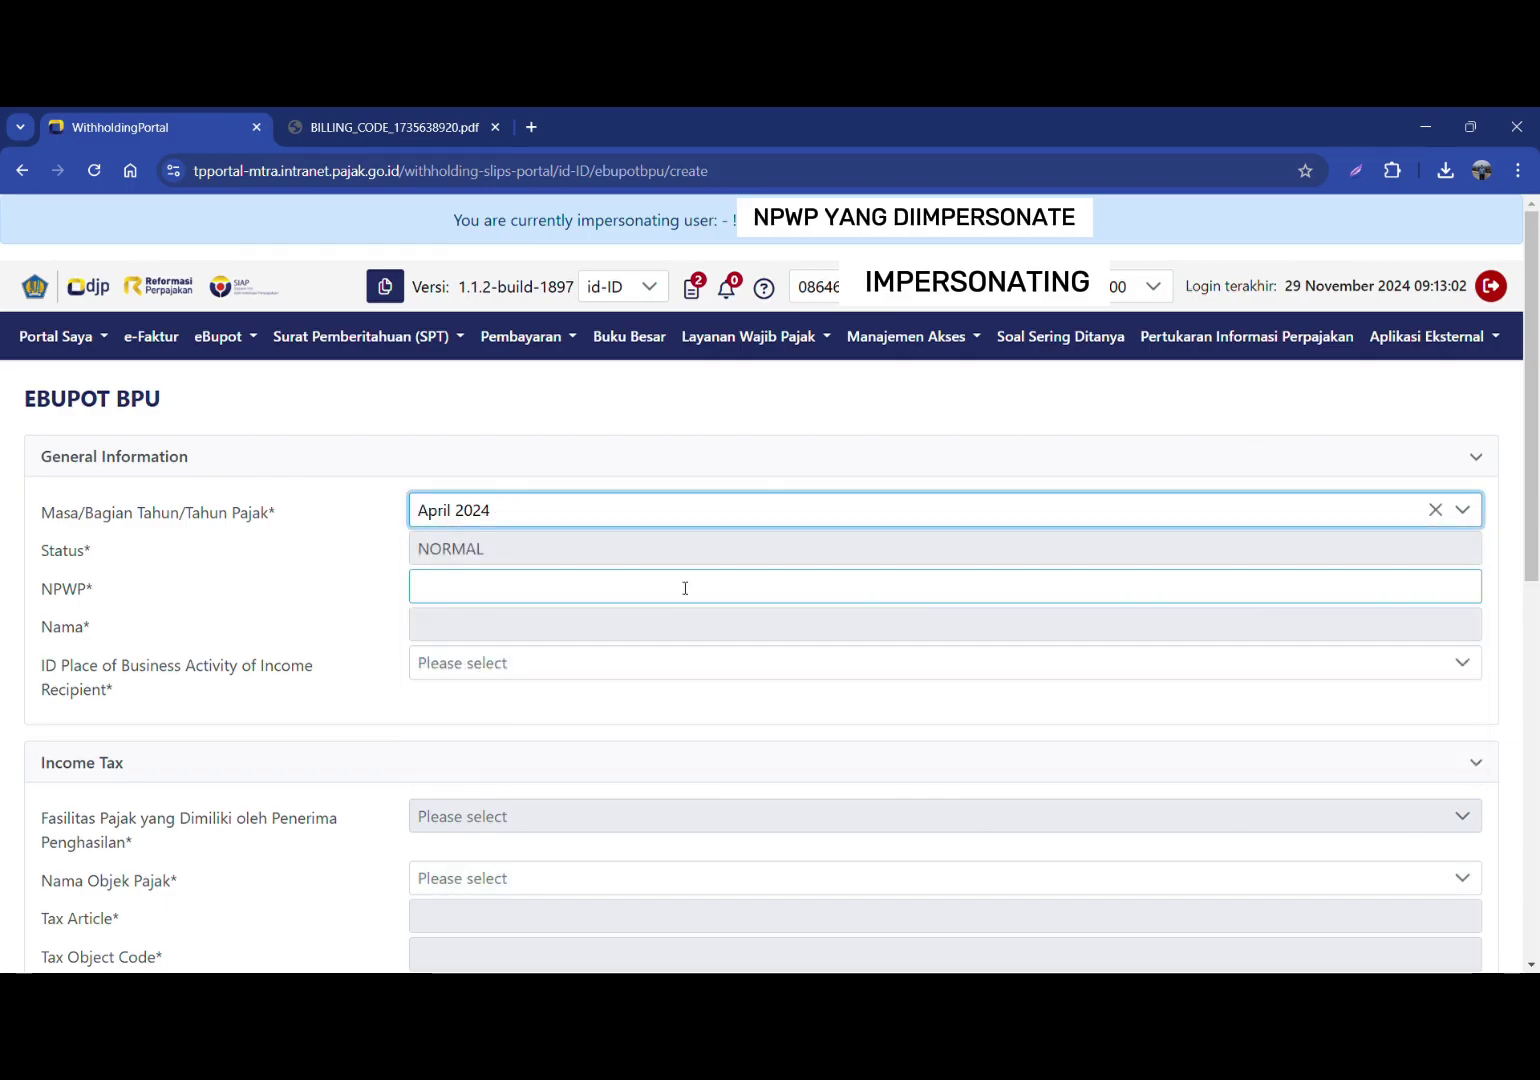
Step: Enter the provider's NPWP and select its NITKU as the business place
click(646, 588)
text(0913)
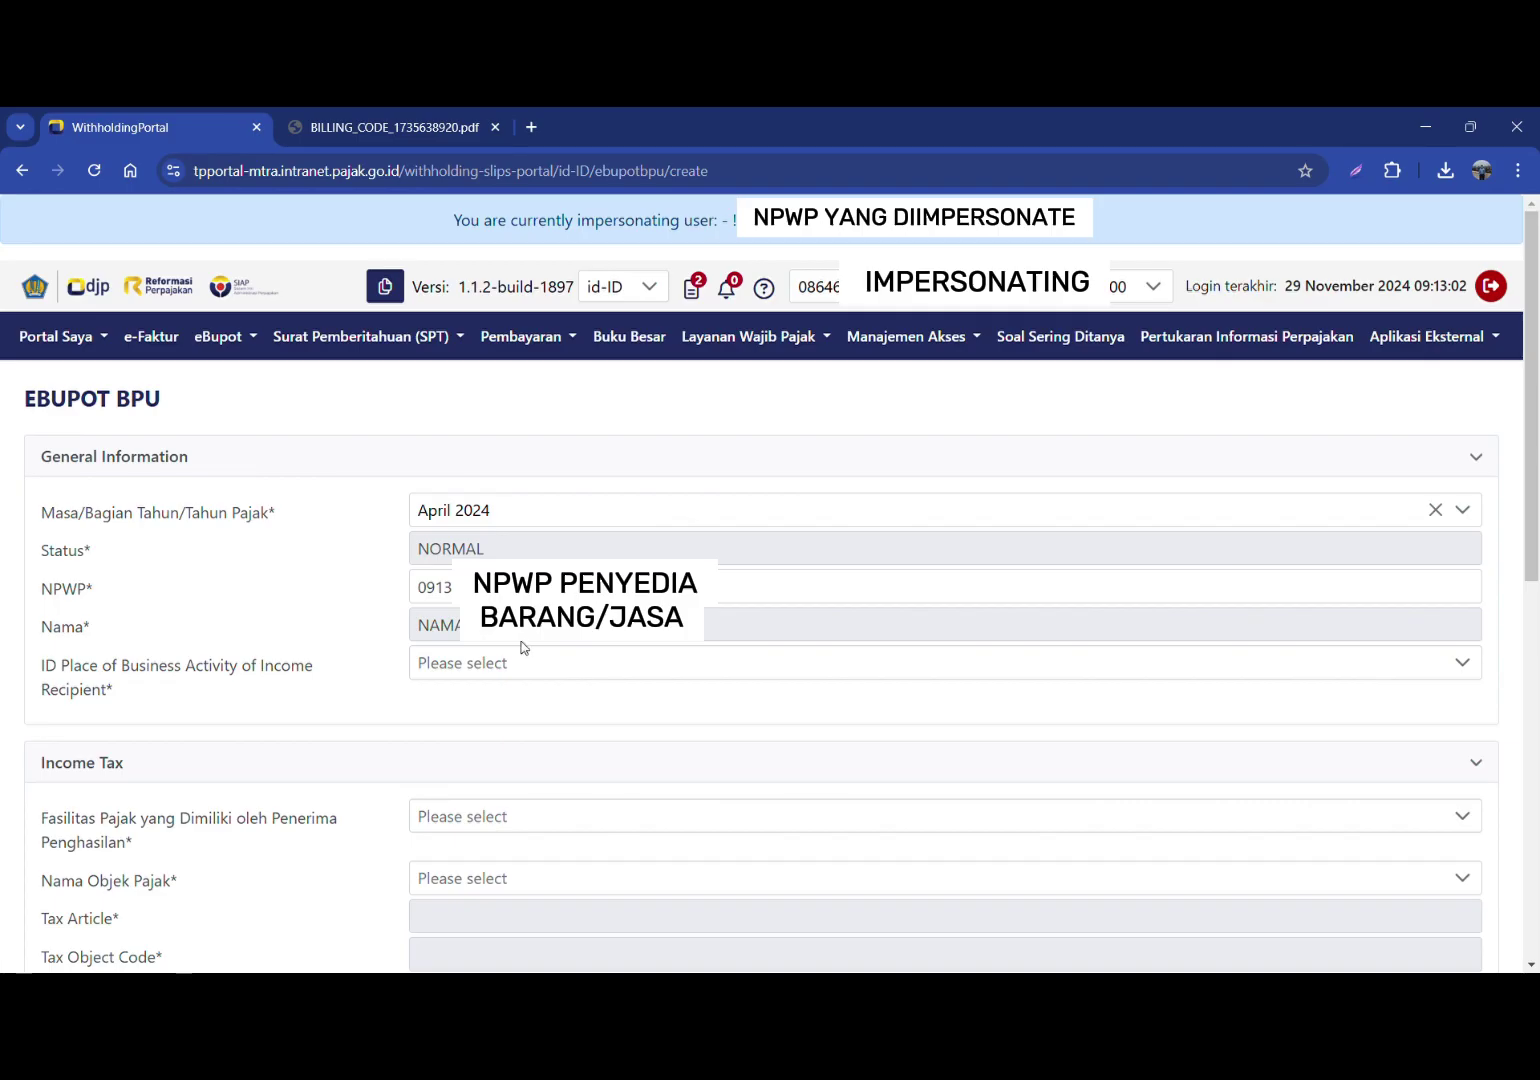
click(520, 663)
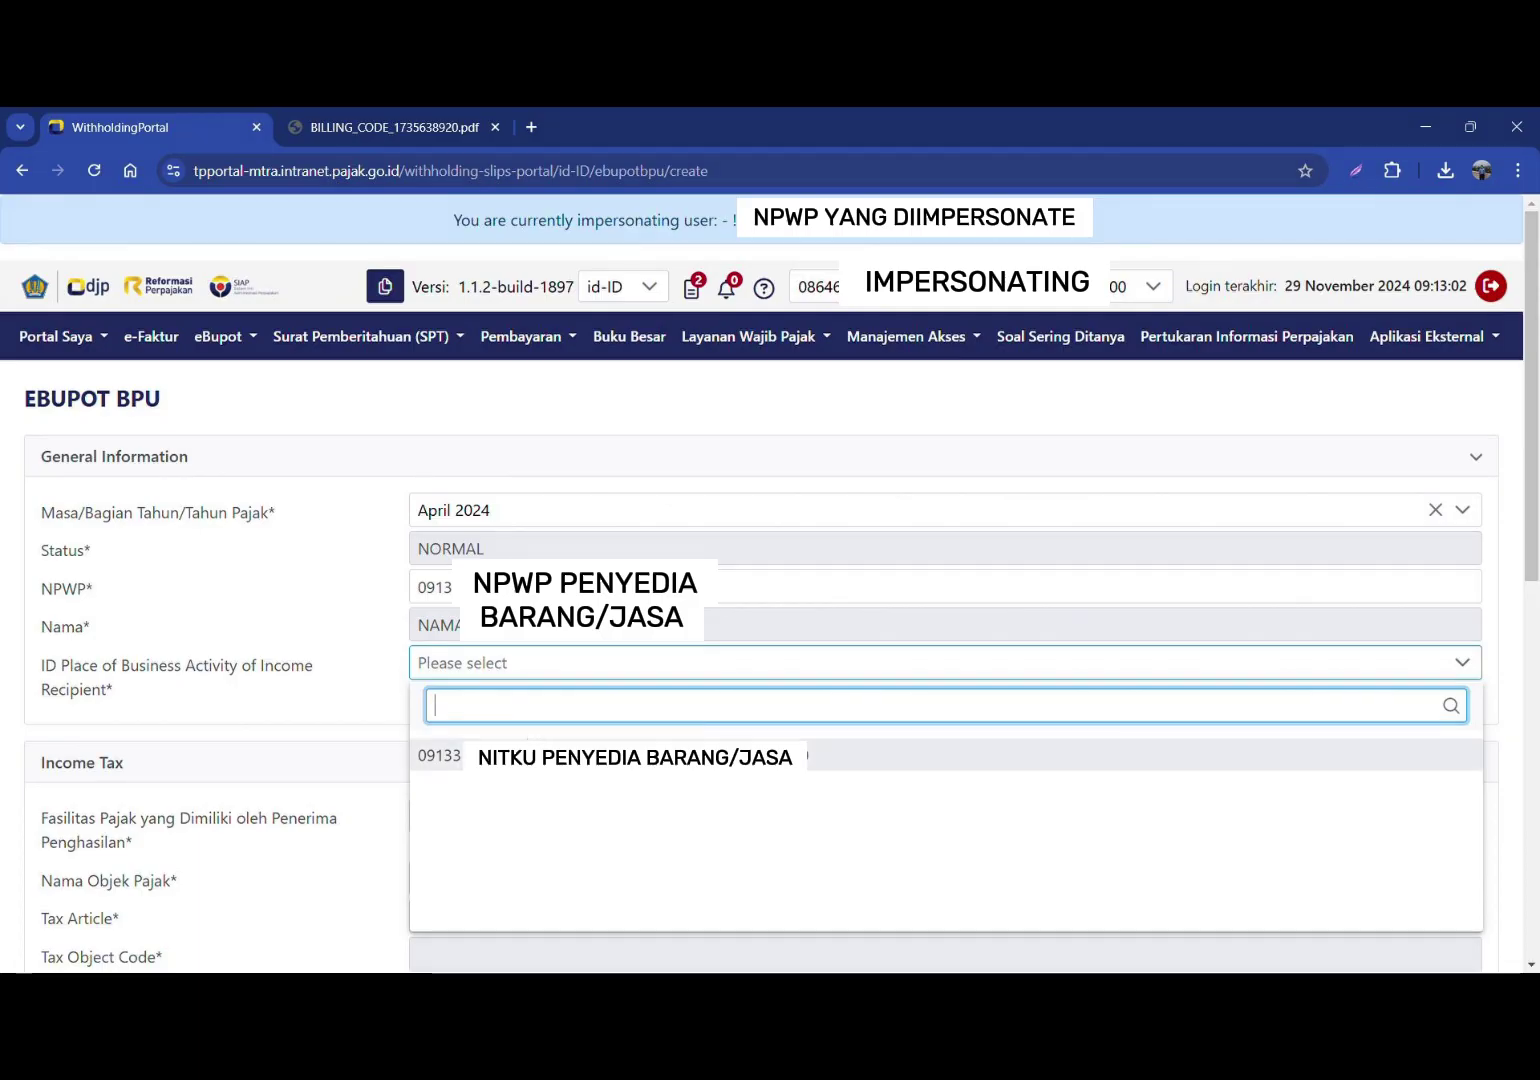
click(538, 755)
Step: Set Tanpa Fasilitas and the certified integrated construction tax object 28-409-25
scroll(541, 744, down, 1)
click(540, 715)
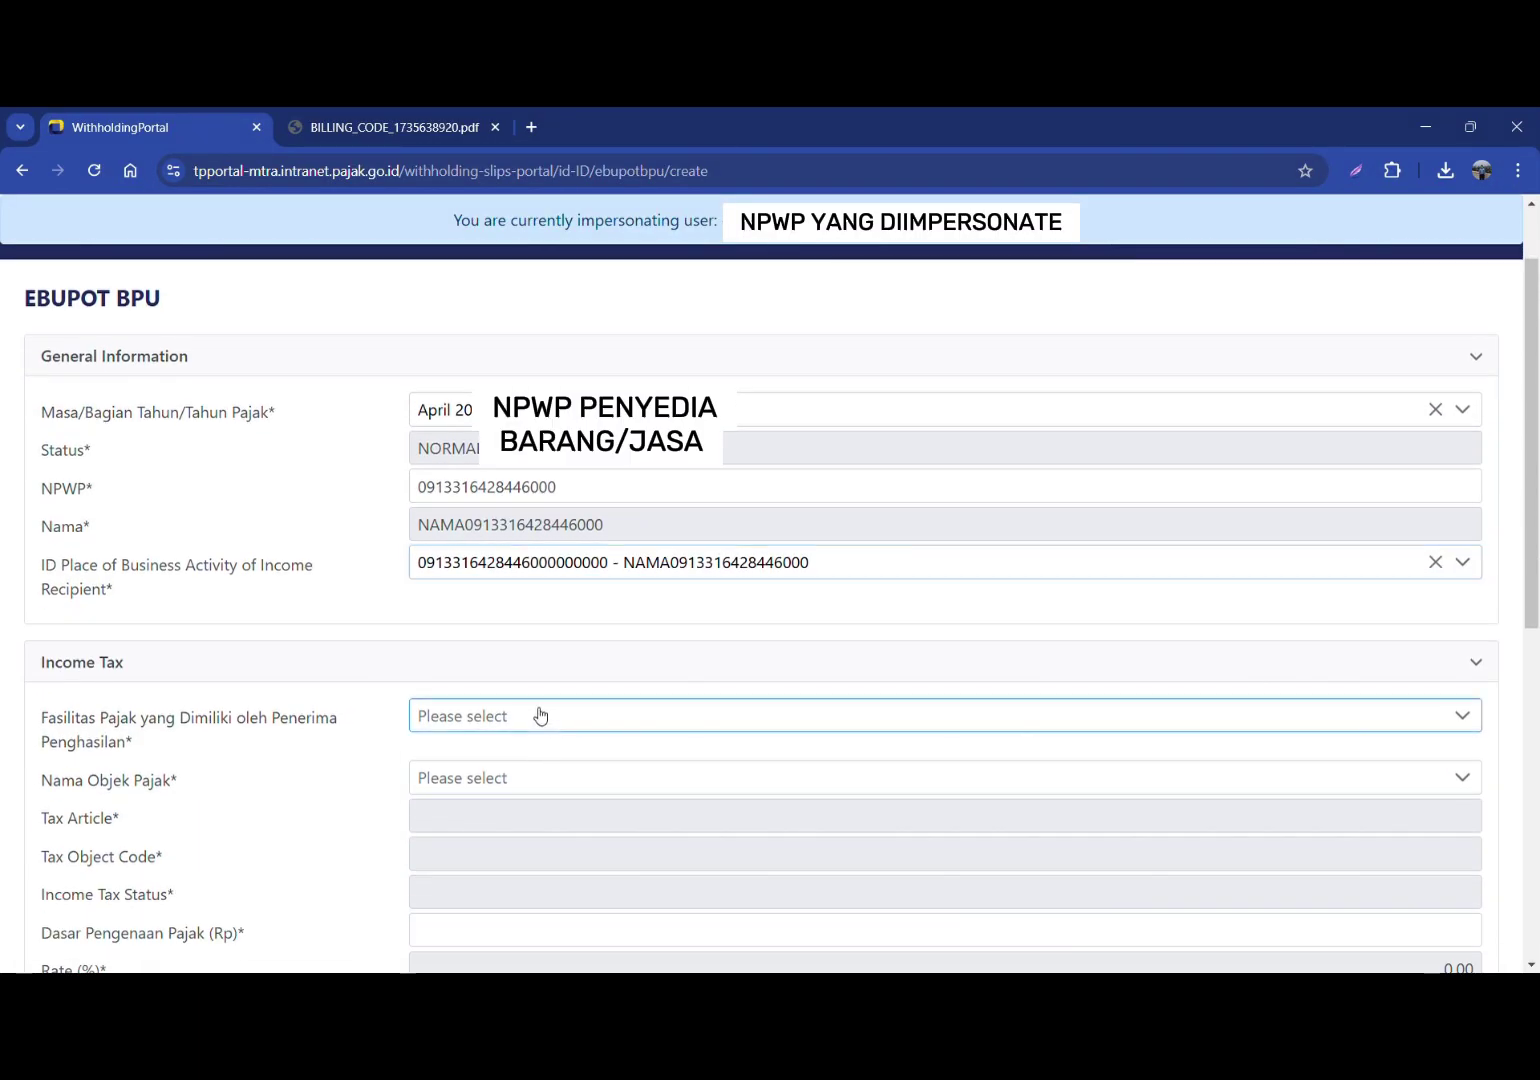
click(522, 605)
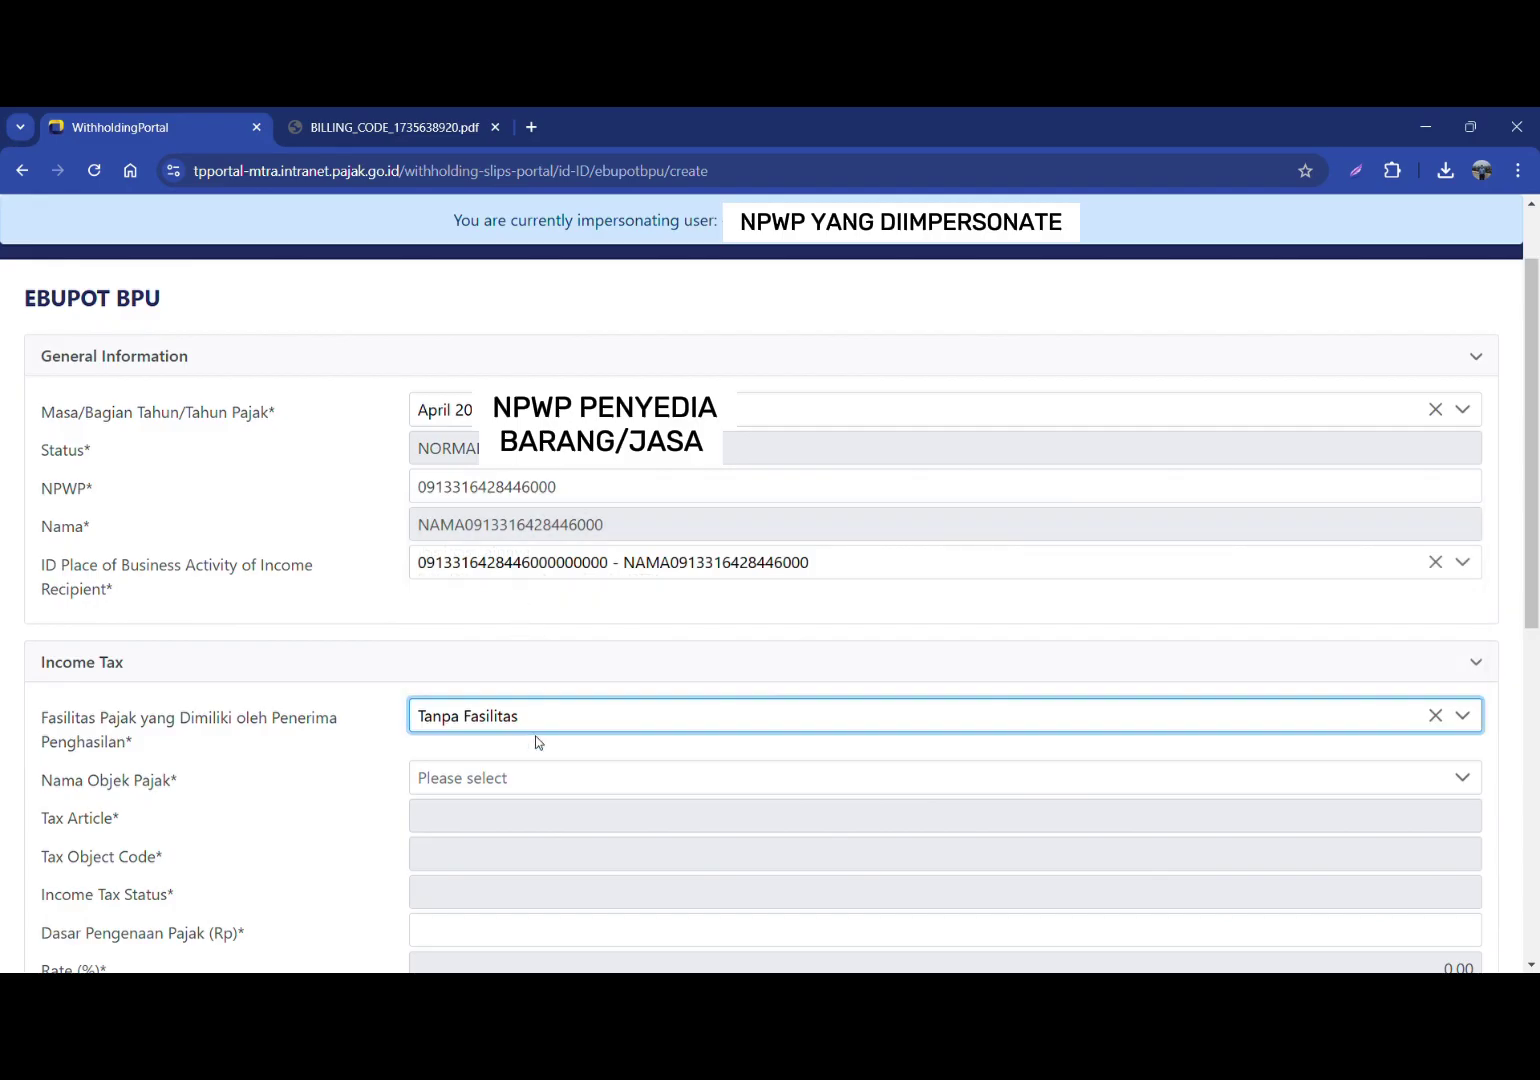
scroll(530, 725, down, 1)
click(520, 678)
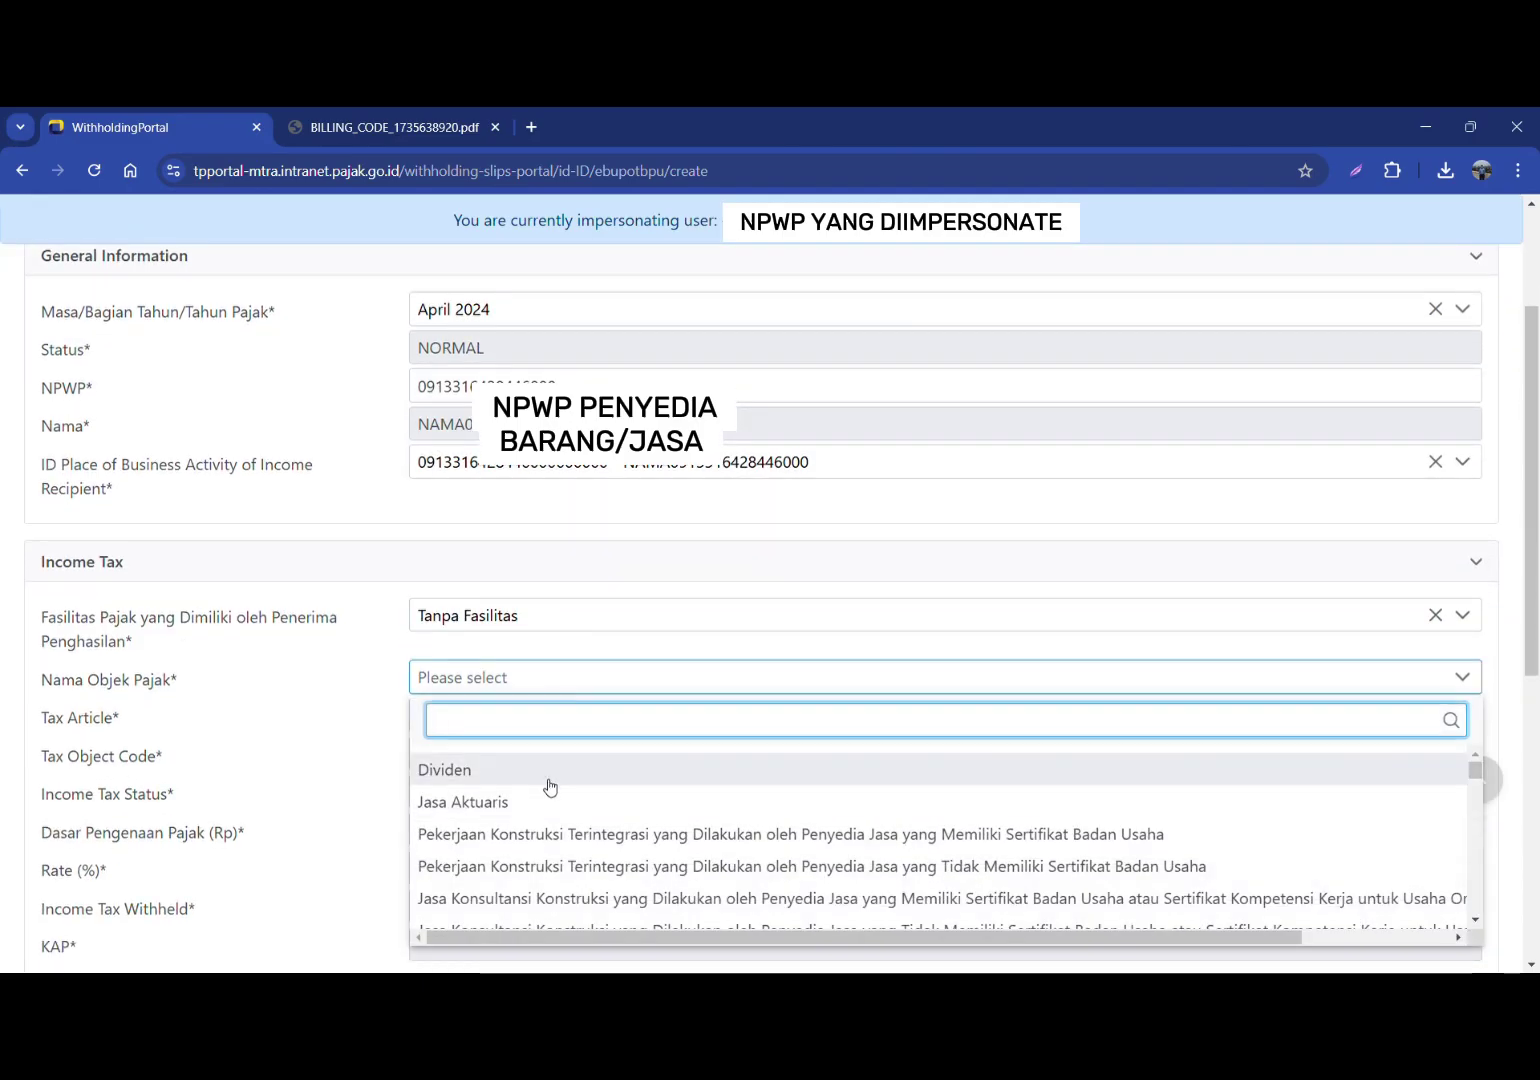
click(530, 836)
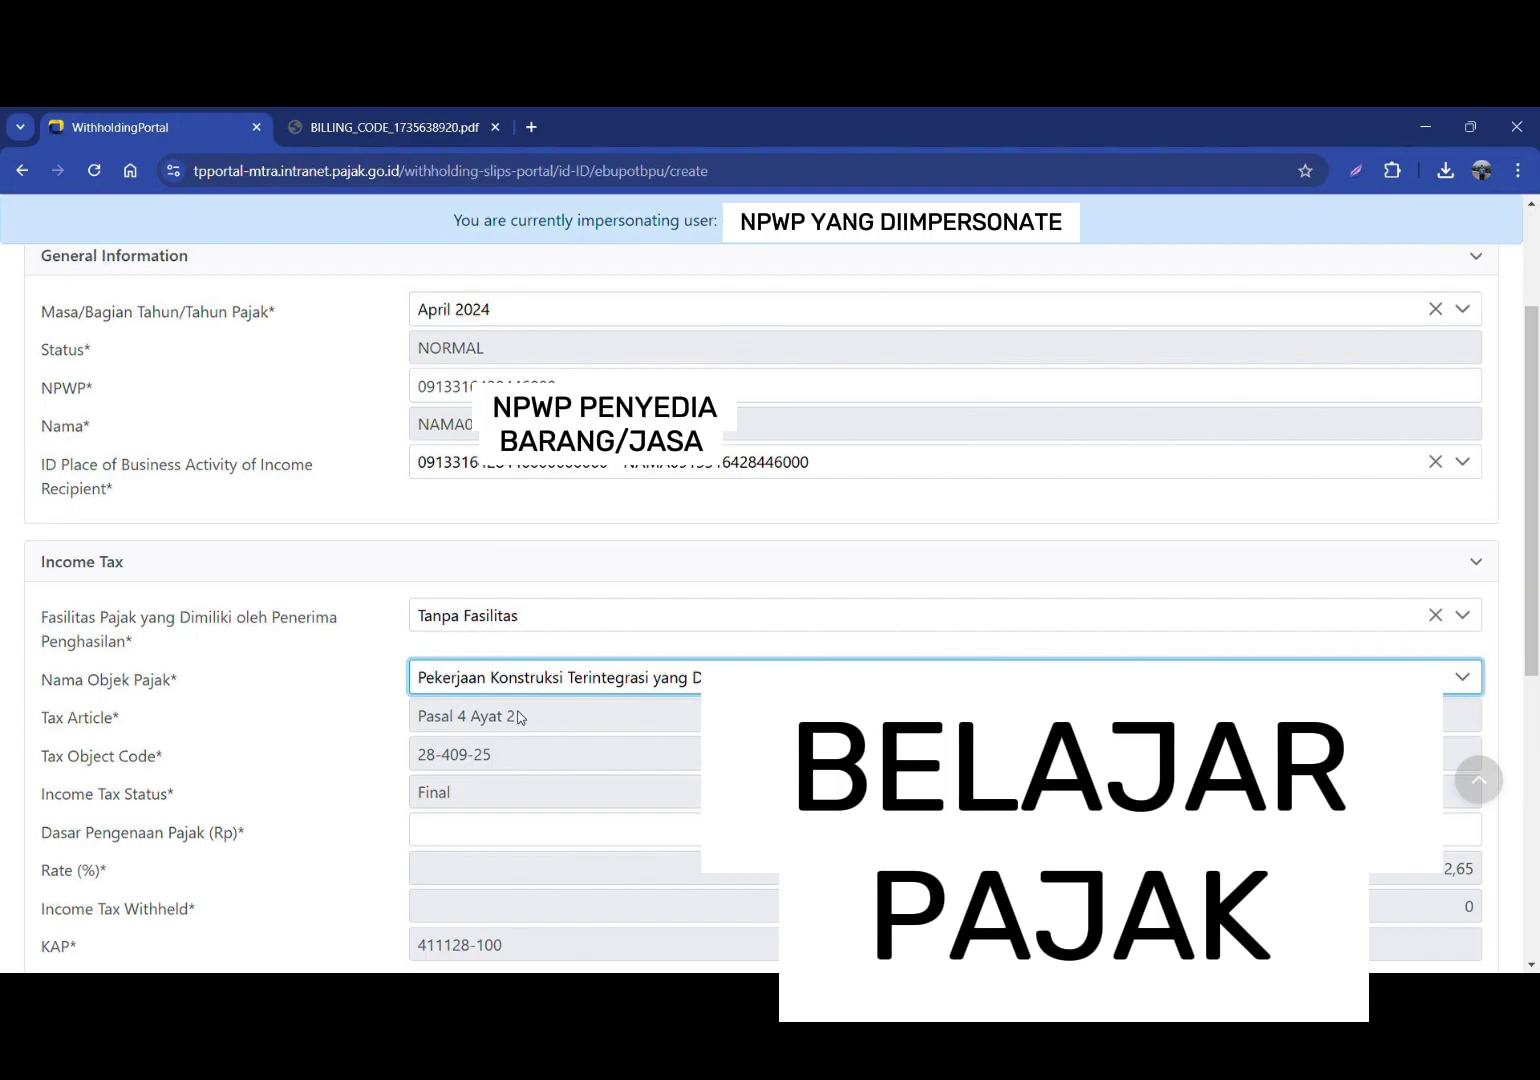
Step: Enter a 2.000.000.000 tax base, giving 53.000.000 withheld at 2,65%
click(479, 842)
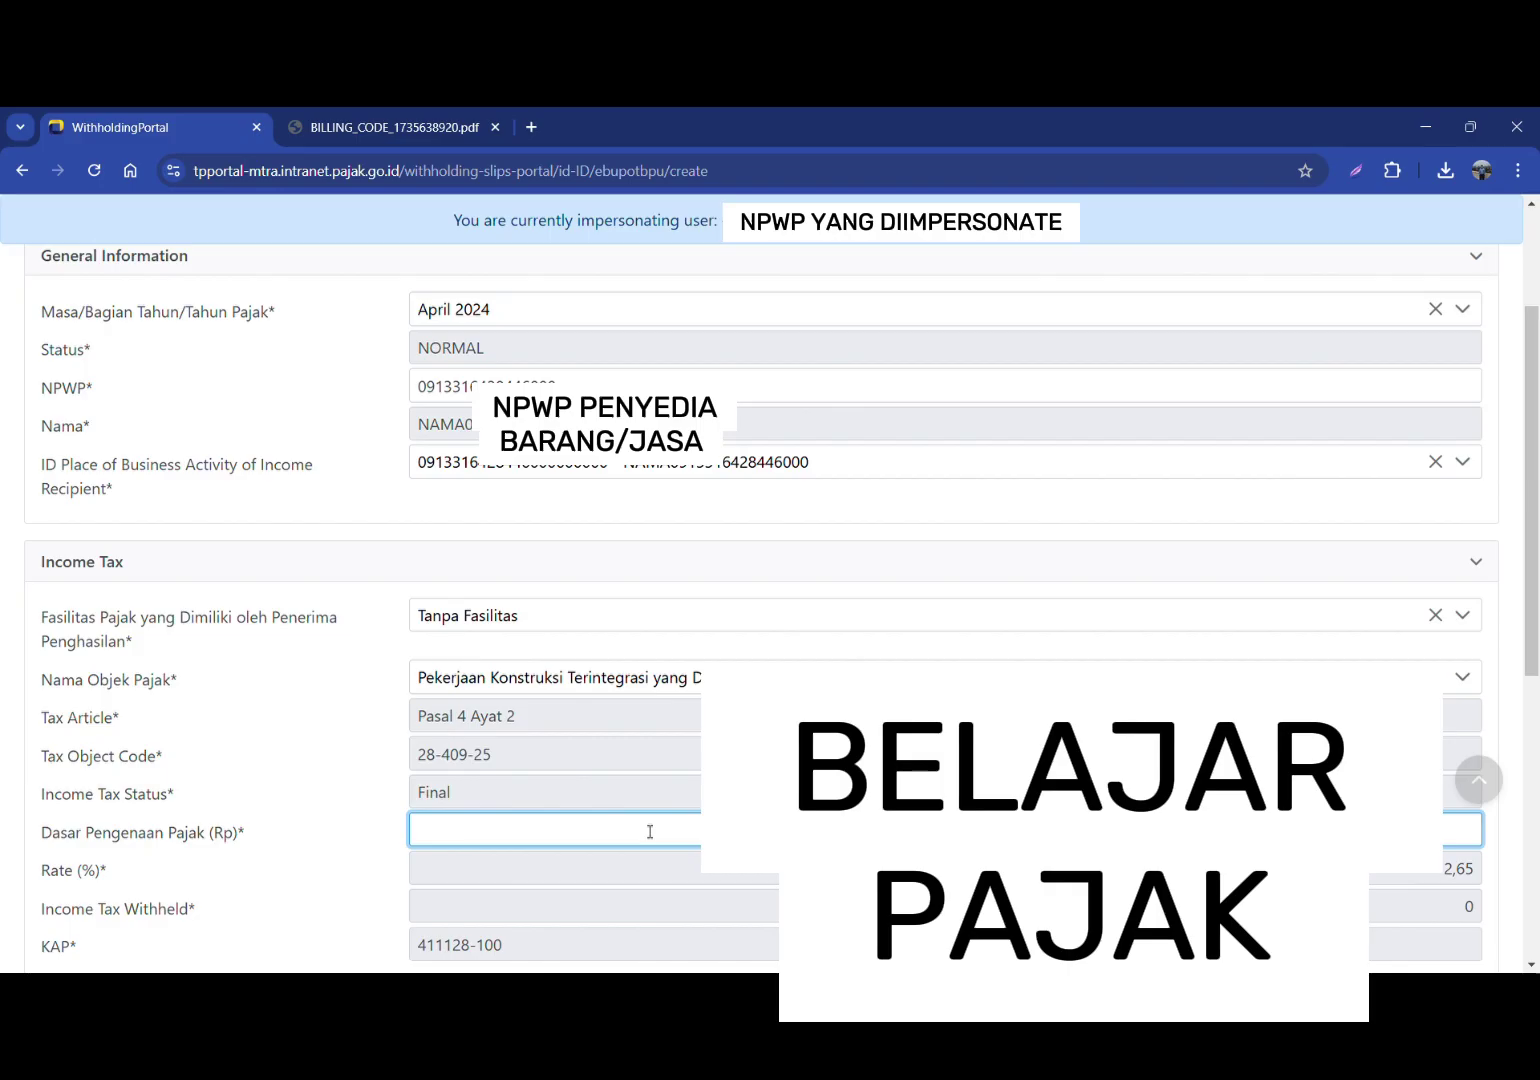
text(2000)
key(Tab)
scroll(760, 600, down, 3)
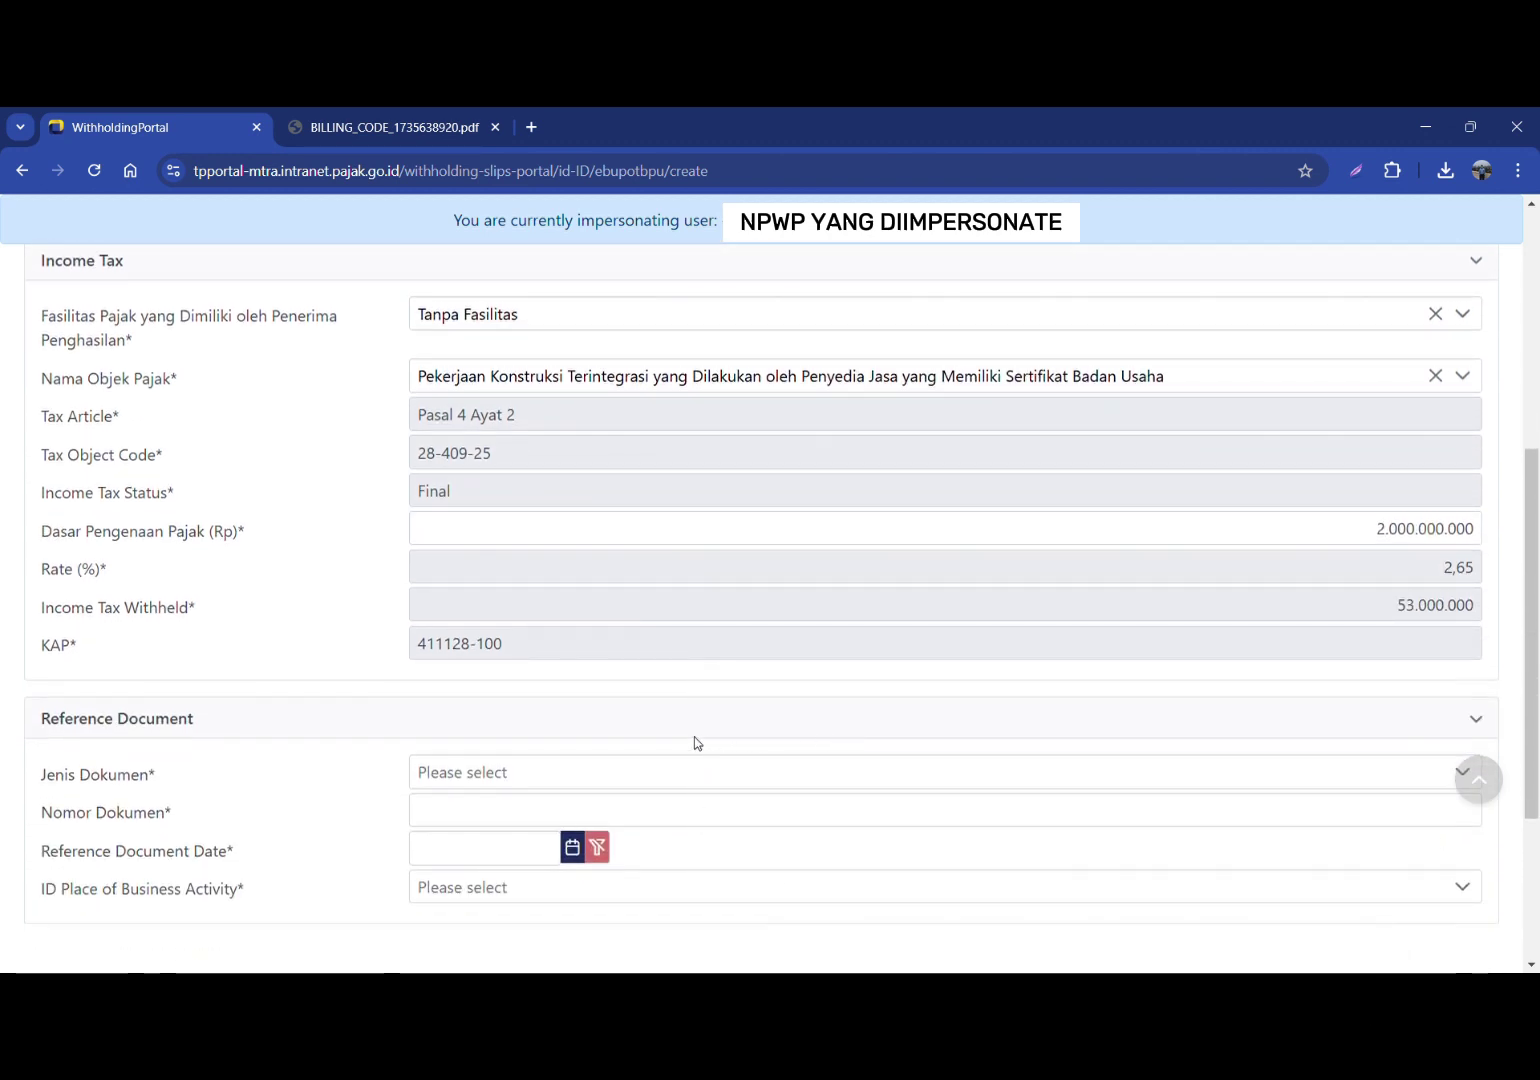
Step: Set the reference document to Kontrak number 123456
click(556, 771)
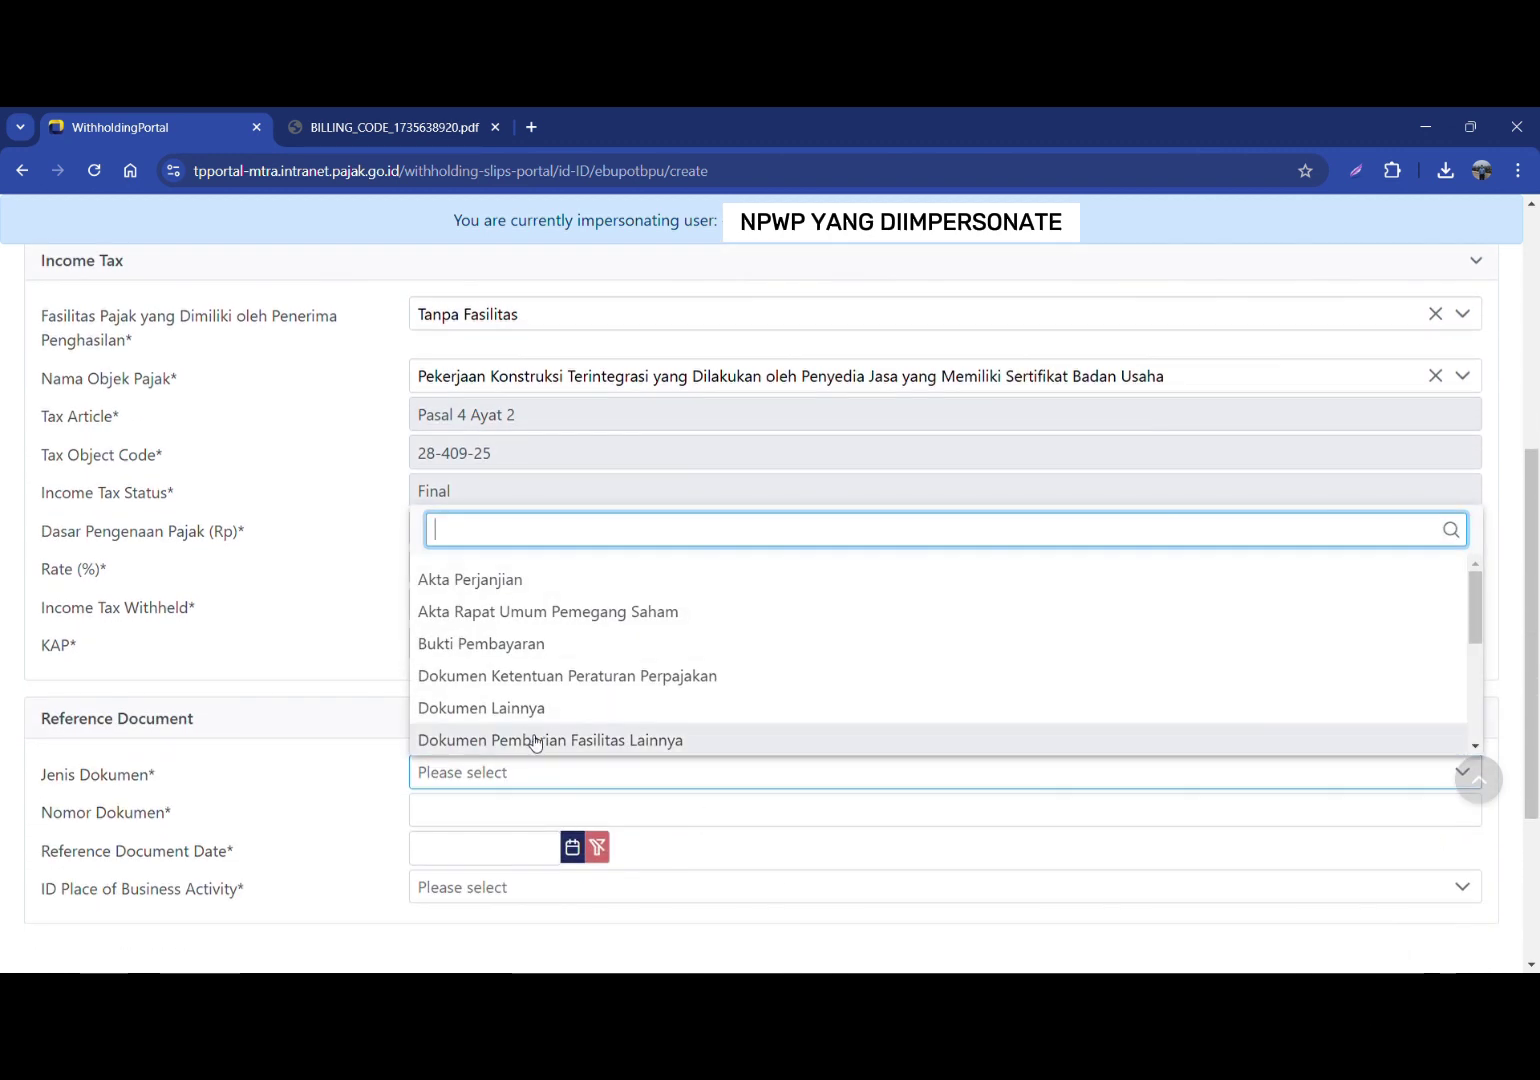
scroll(502, 657, down, 1)
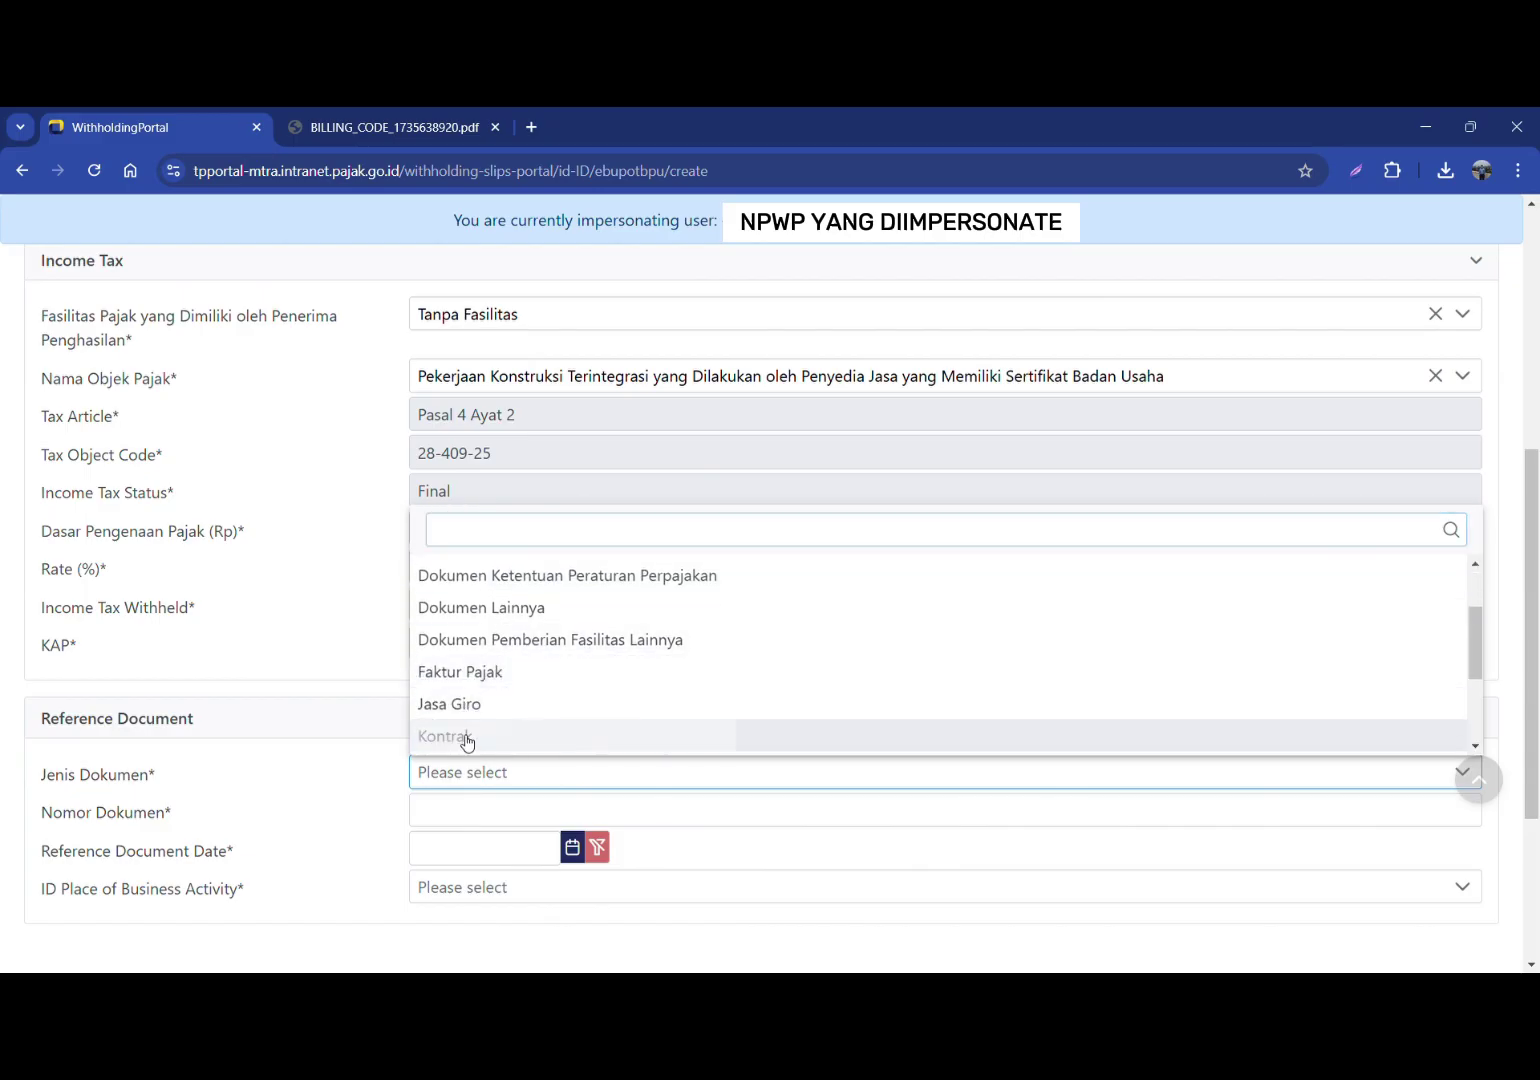
click(464, 736)
click(454, 822)
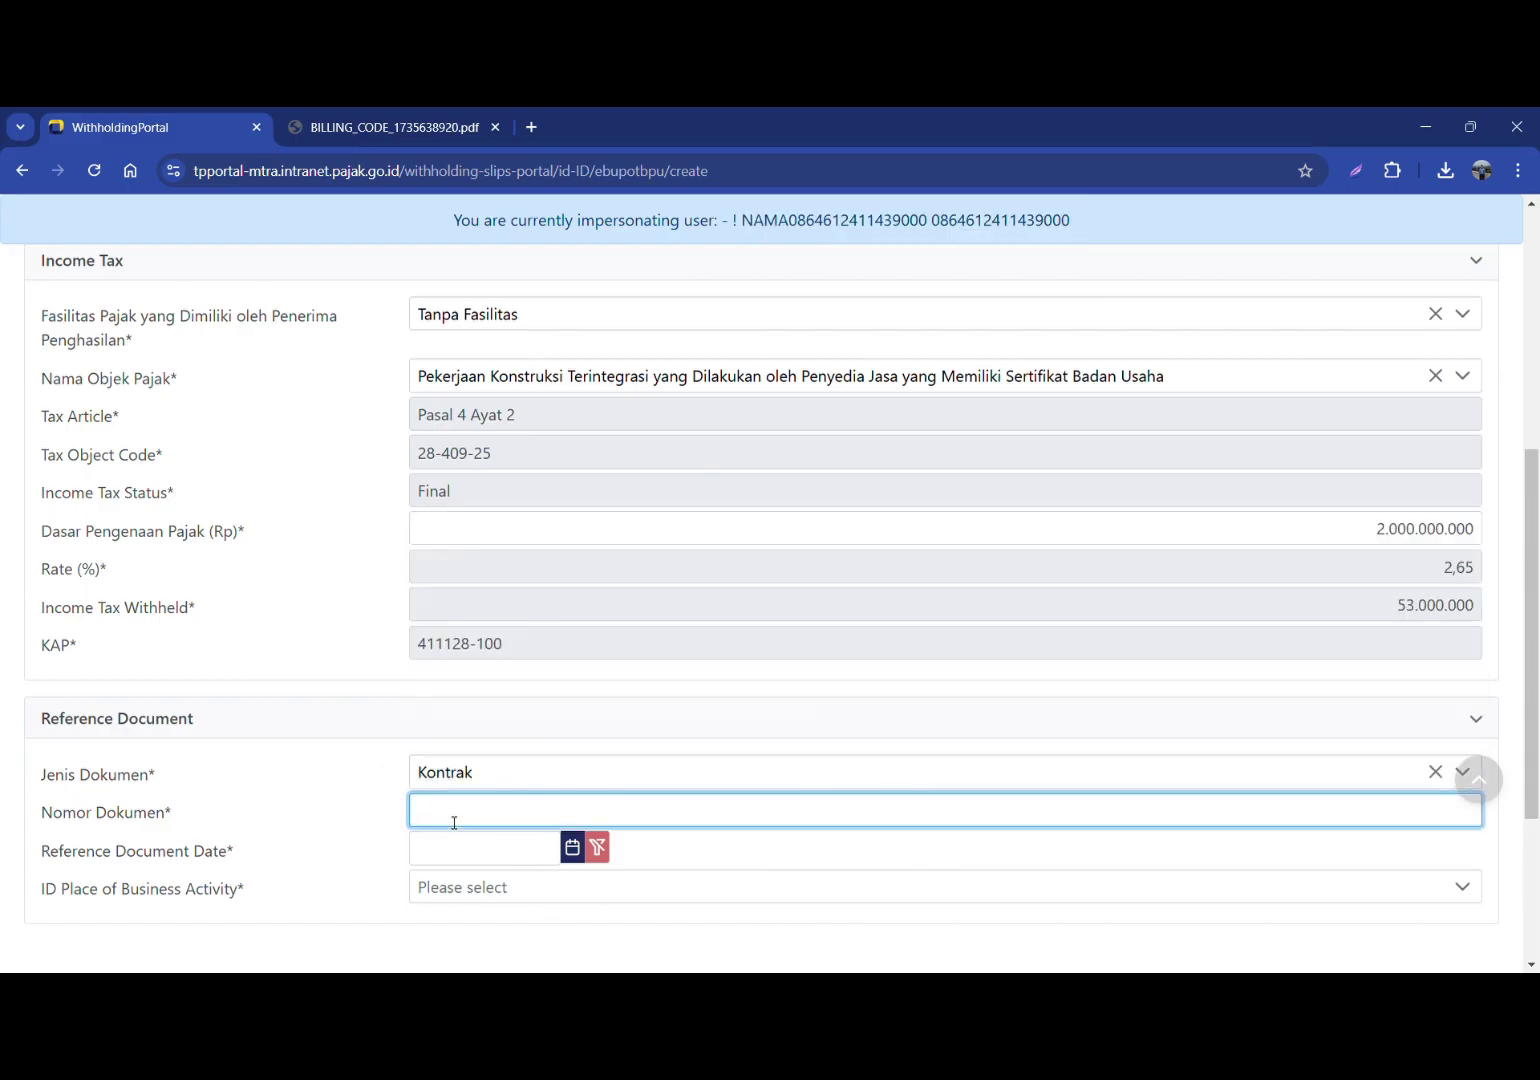
text(123456)
Step: Date the reference document 1 February 2024
click(460, 852)
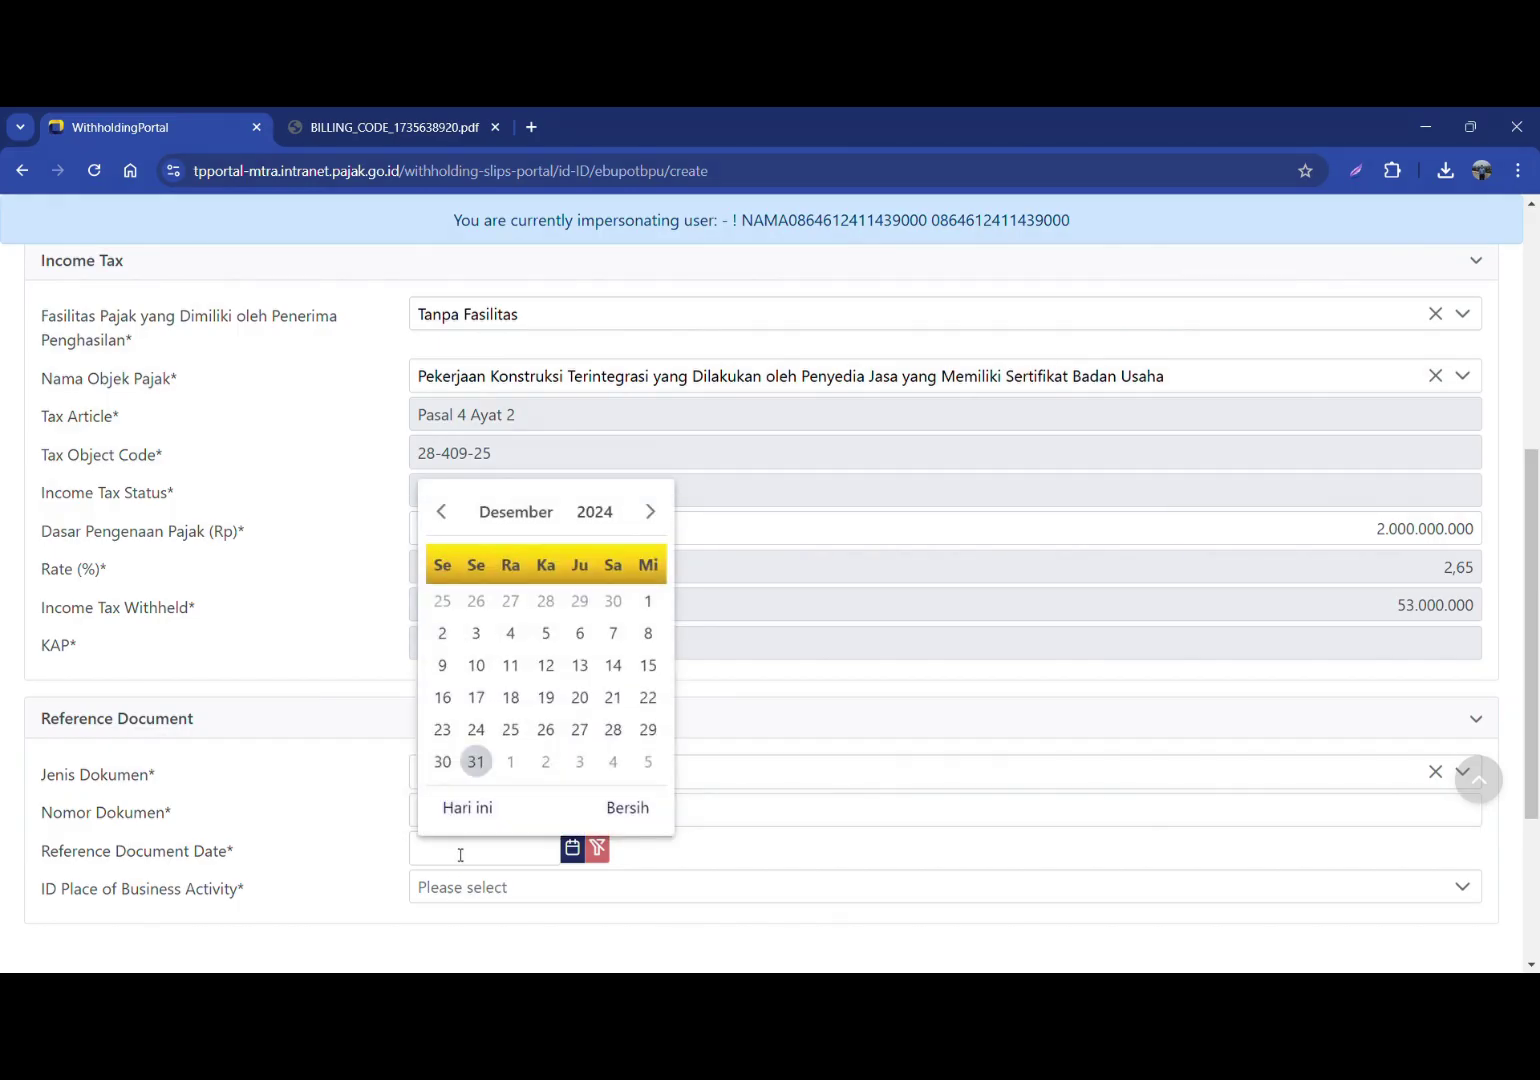
click(440, 512)
click(440, 512)
click(440, 512)
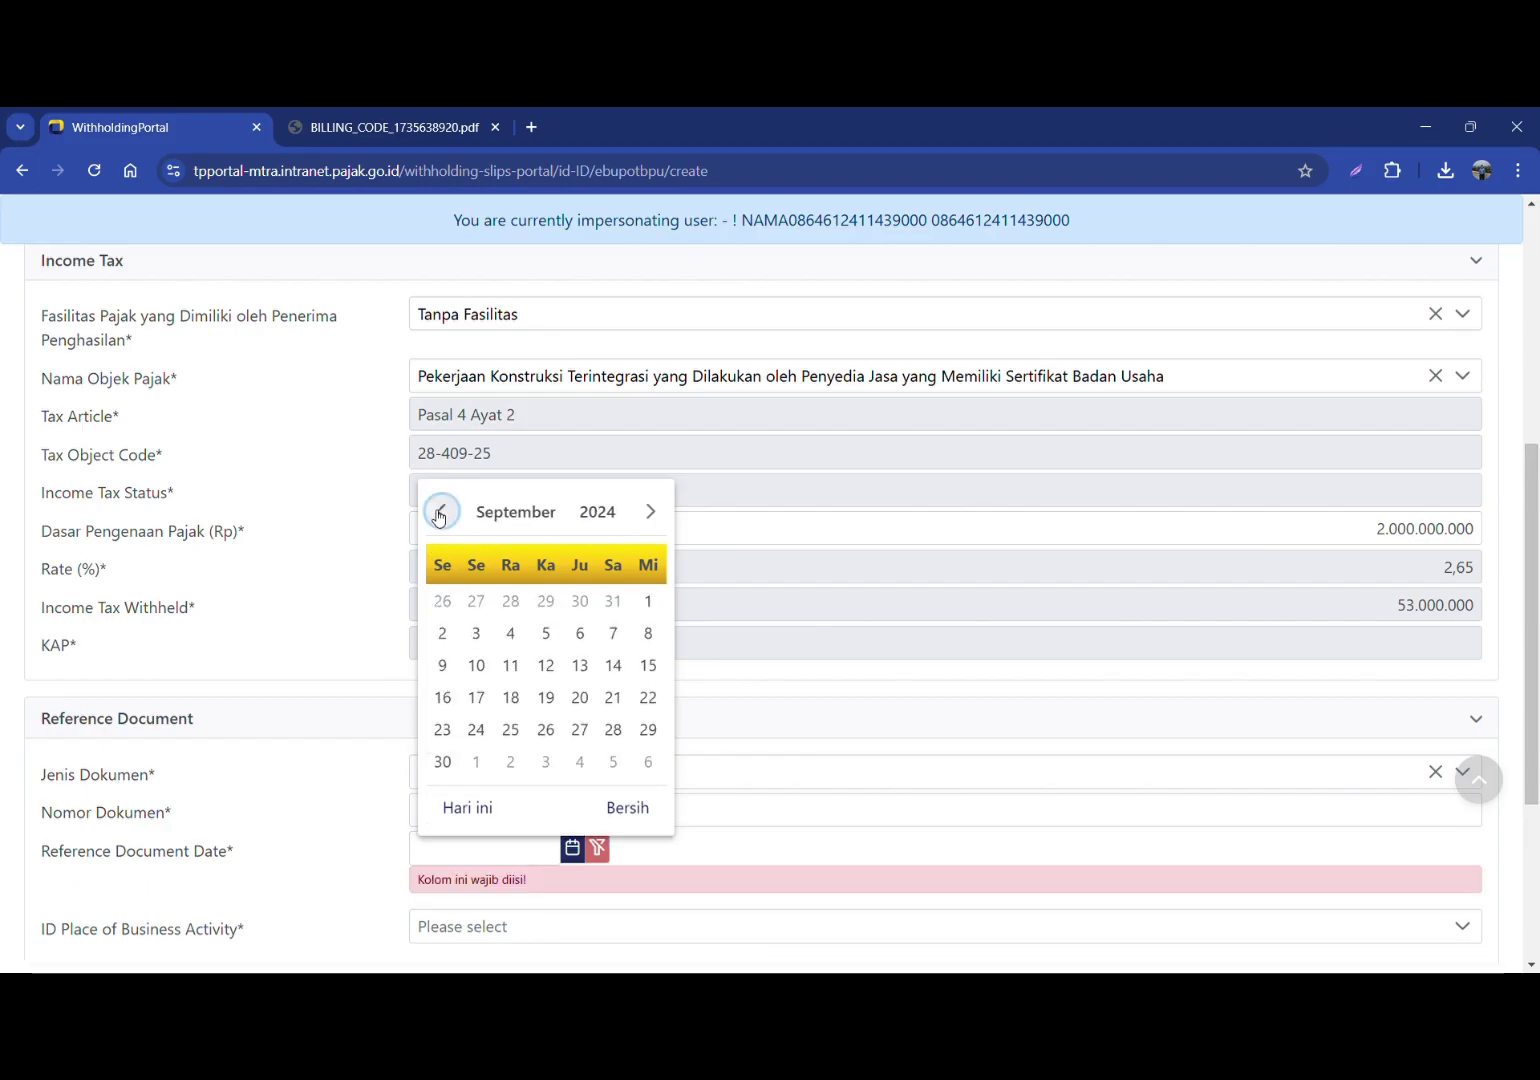
click(440, 512)
click(440, 512)
click(440, 512)
click(440, 512)
click(440, 512)
click(440, 512)
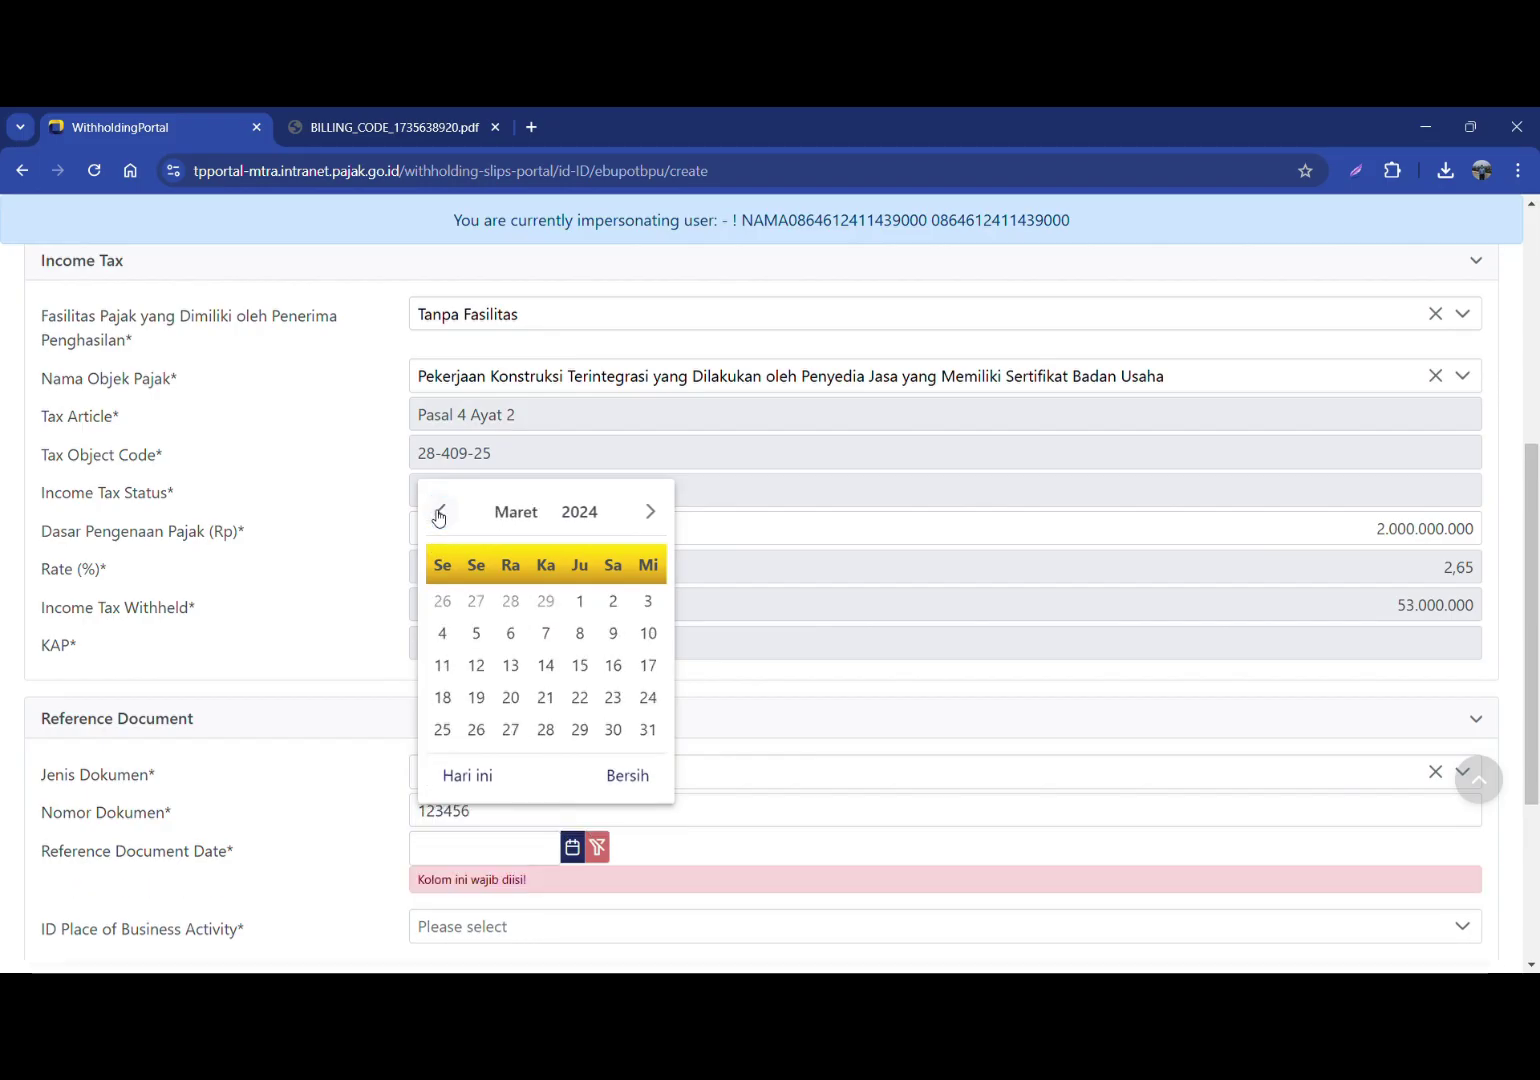
click(440, 512)
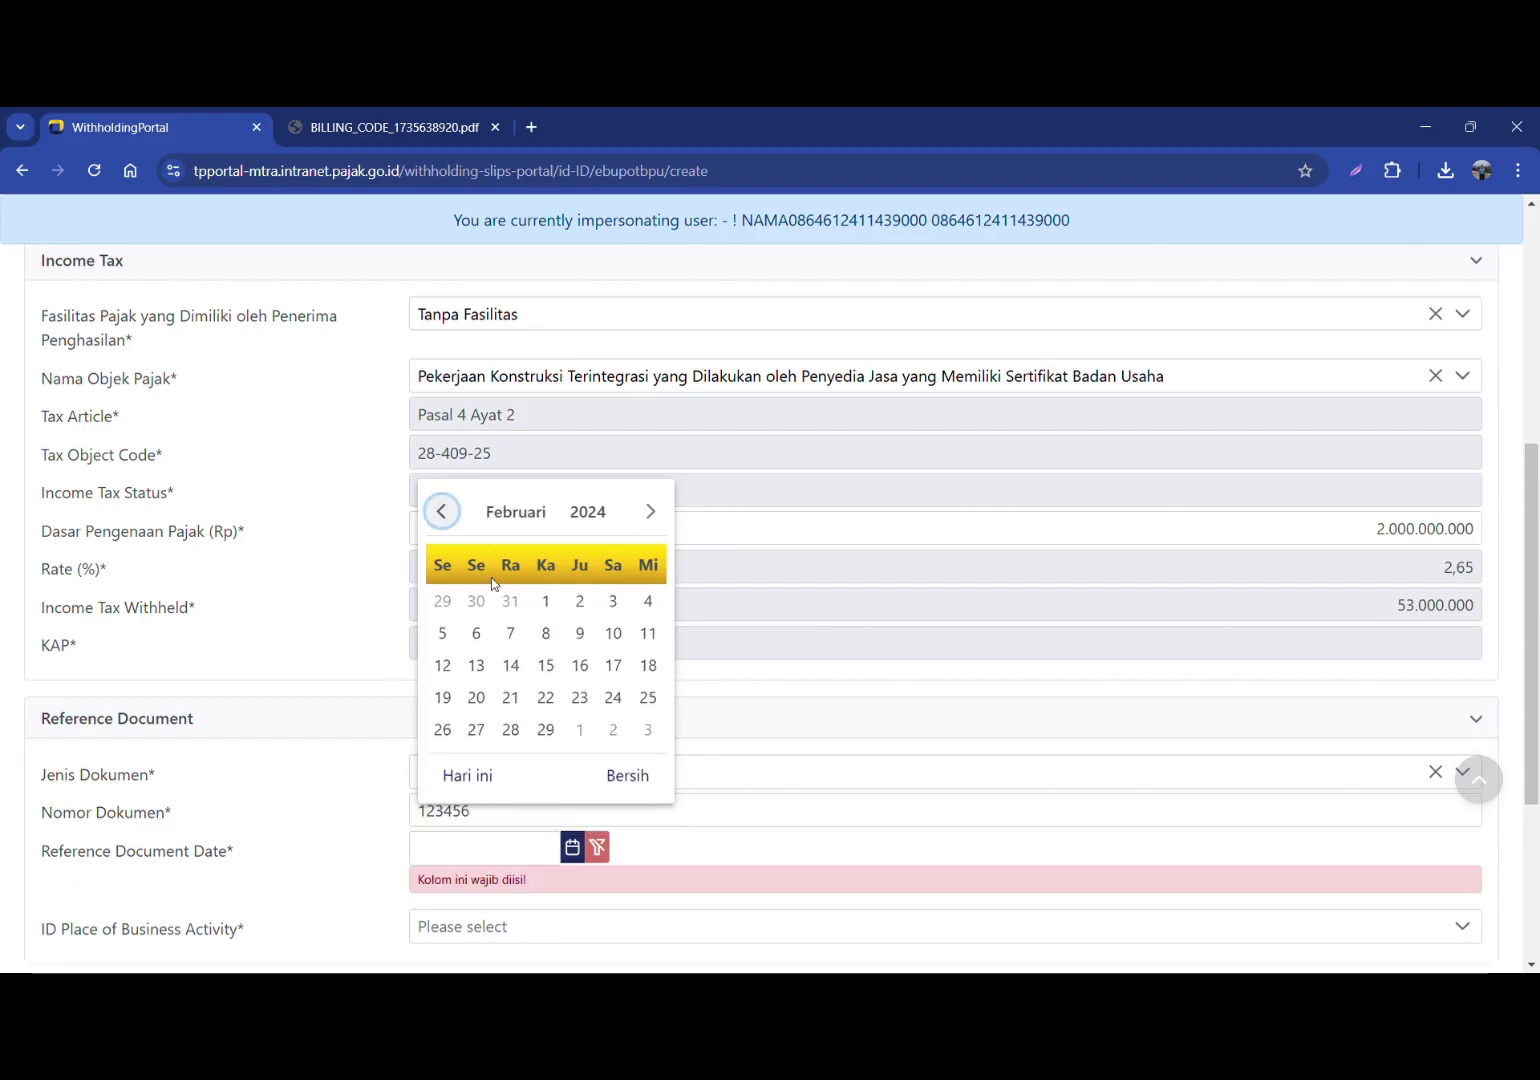
click(546, 601)
Step: Choose the business activity place and submit the Pasal 4 Ayat 2 slip
scroll(760, 775, down, 1)
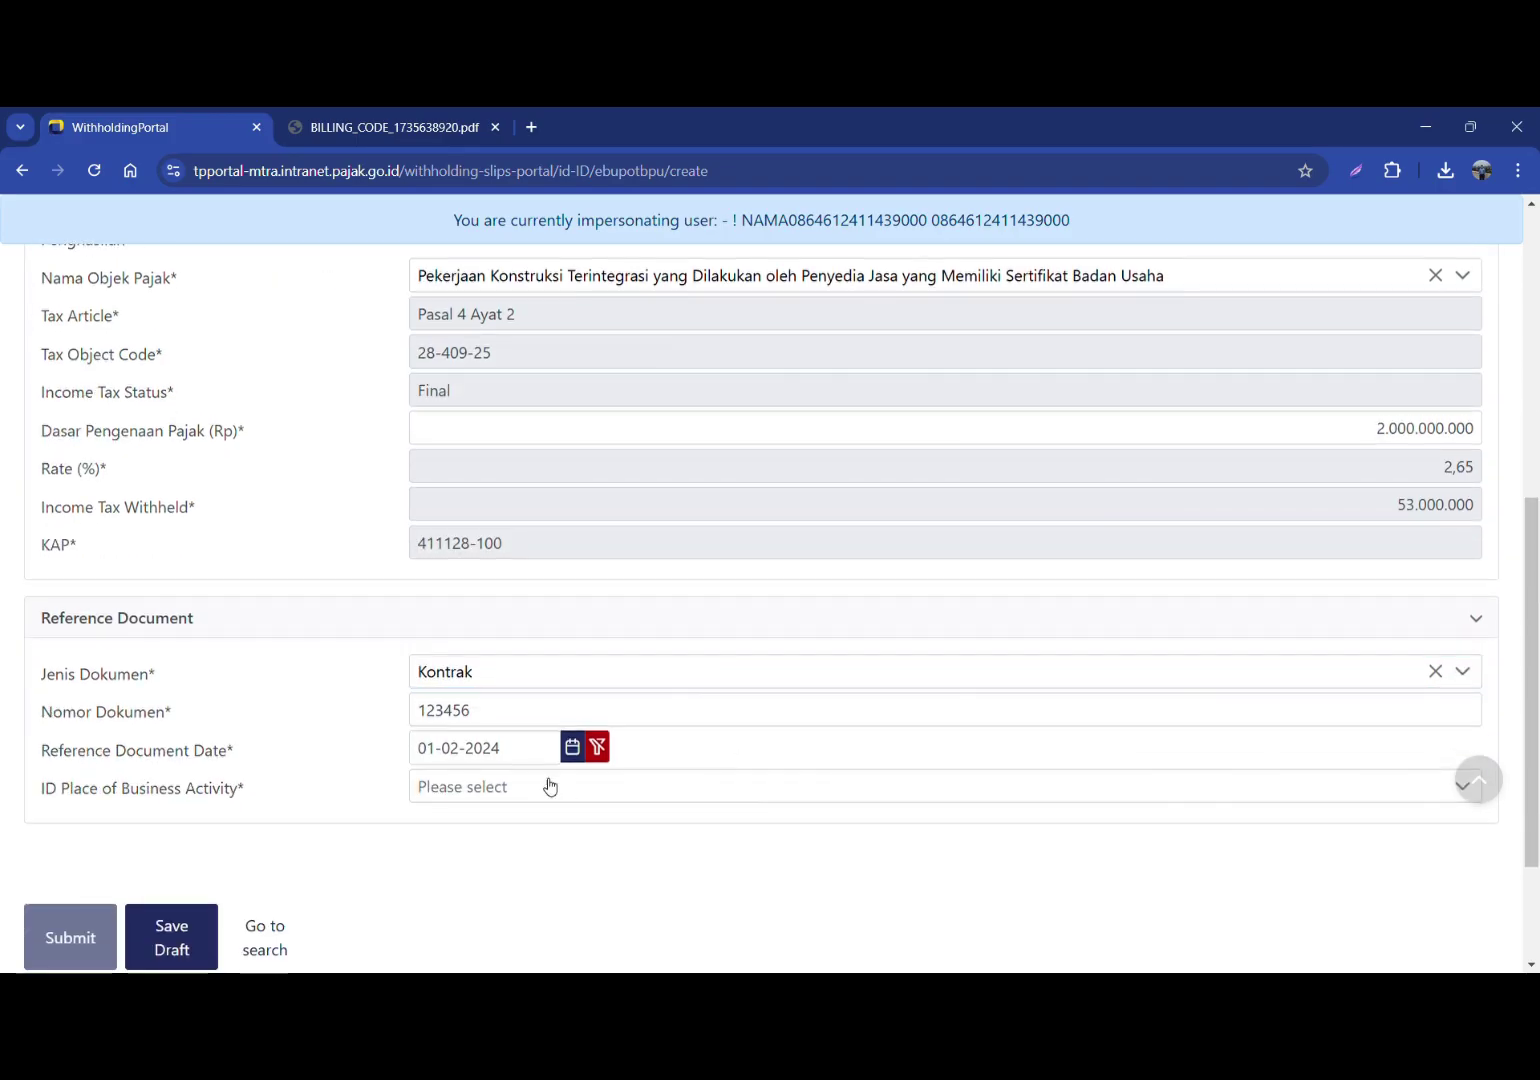
click(512, 787)
click(580, 595)
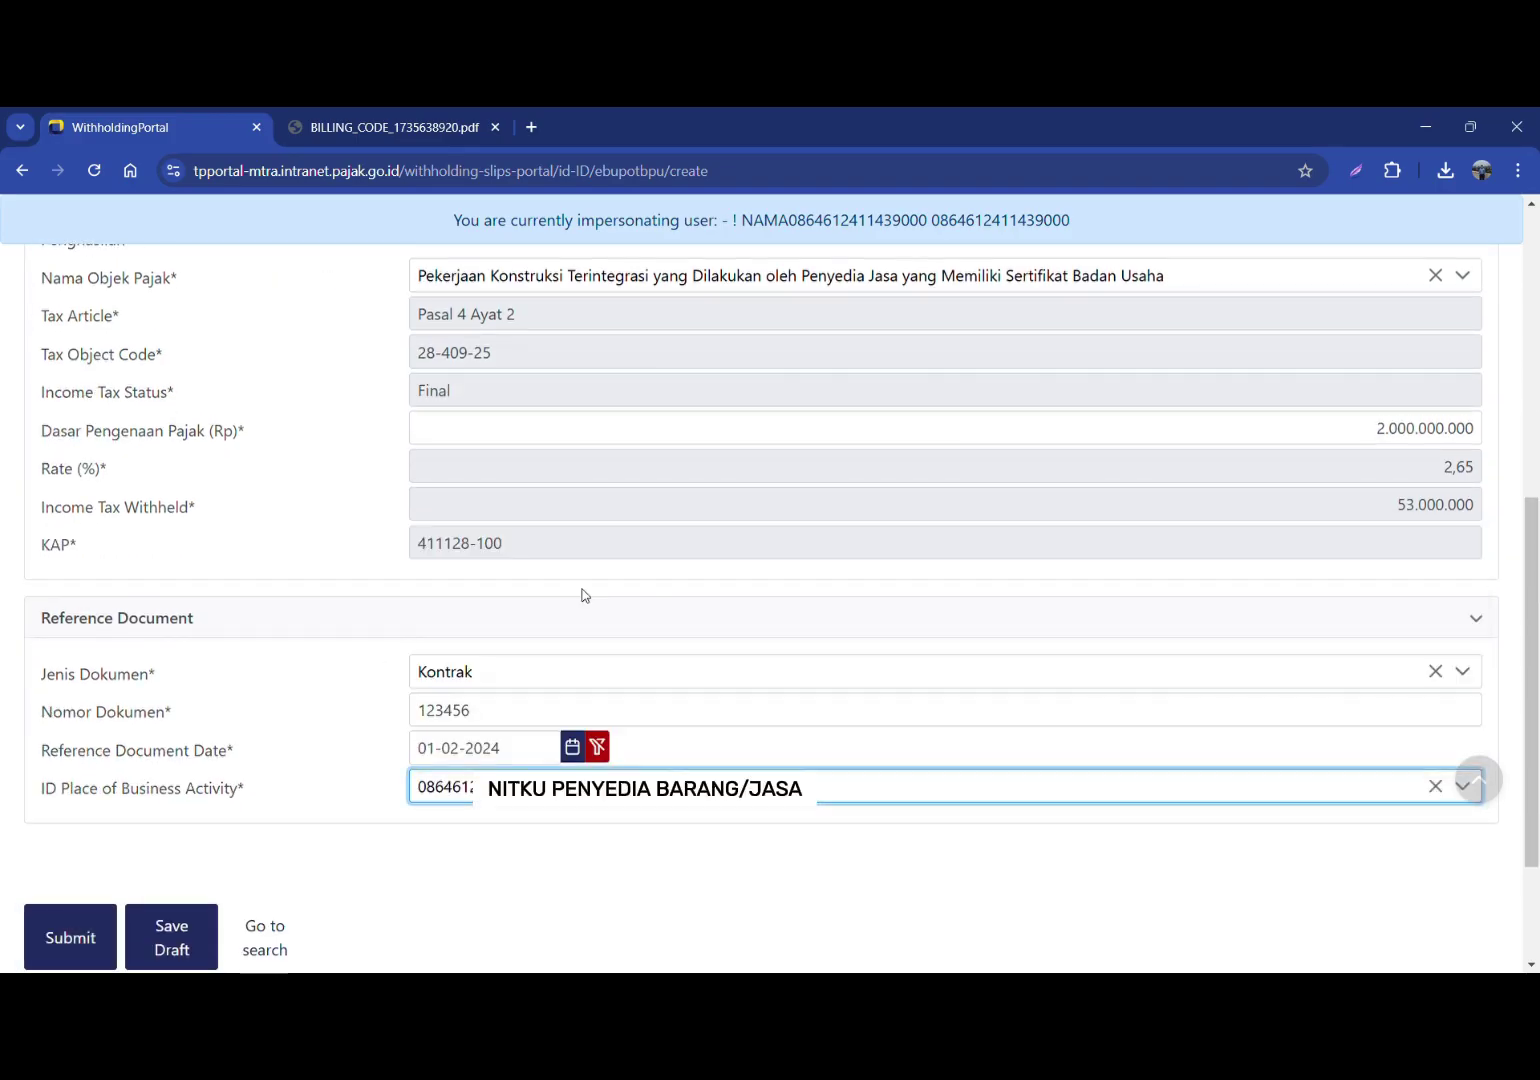
click(76, 945)
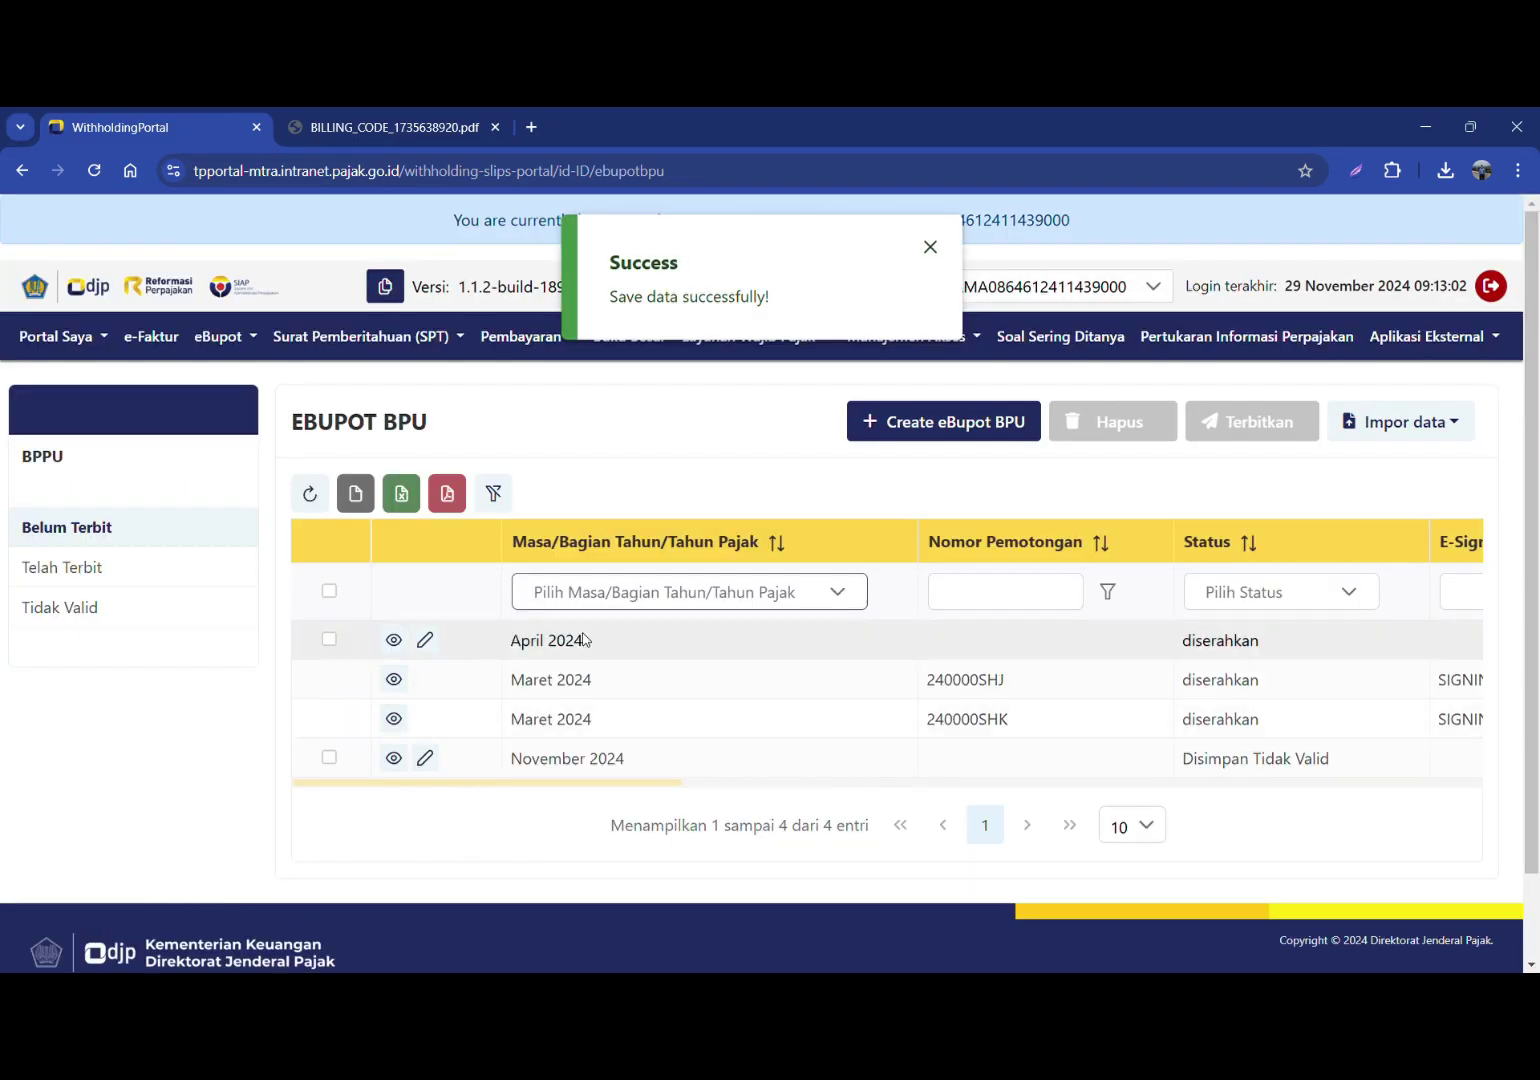
triple_click(533, 652)
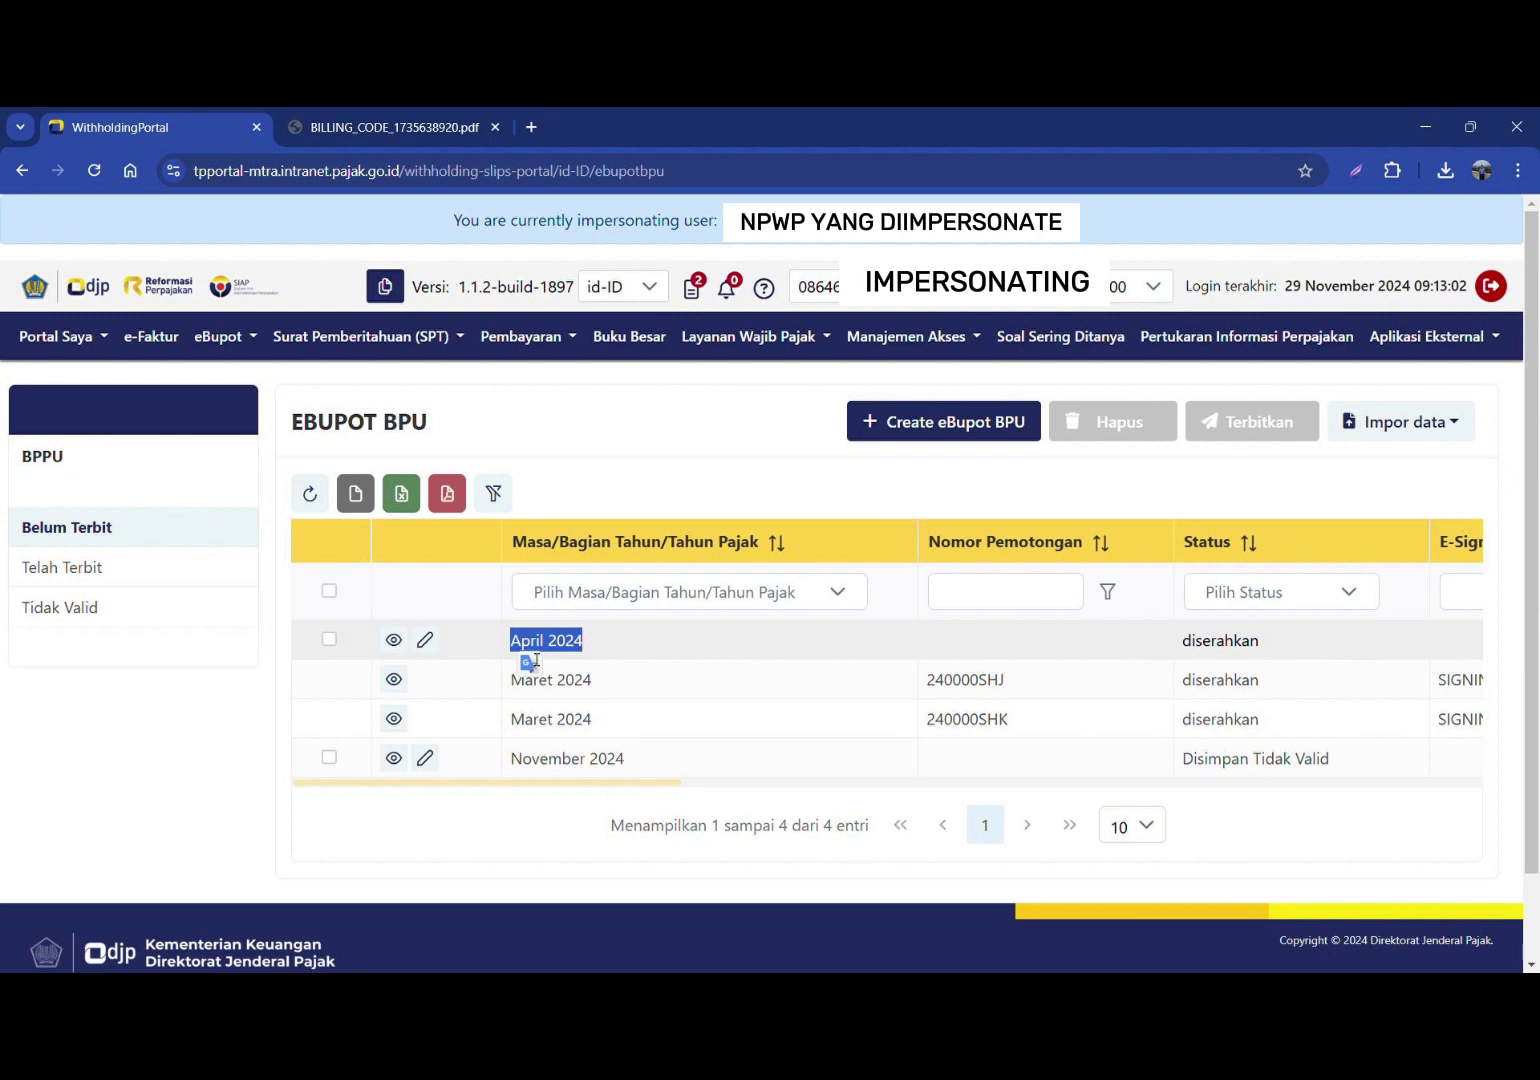
drag(561, 786, 1050, 665)
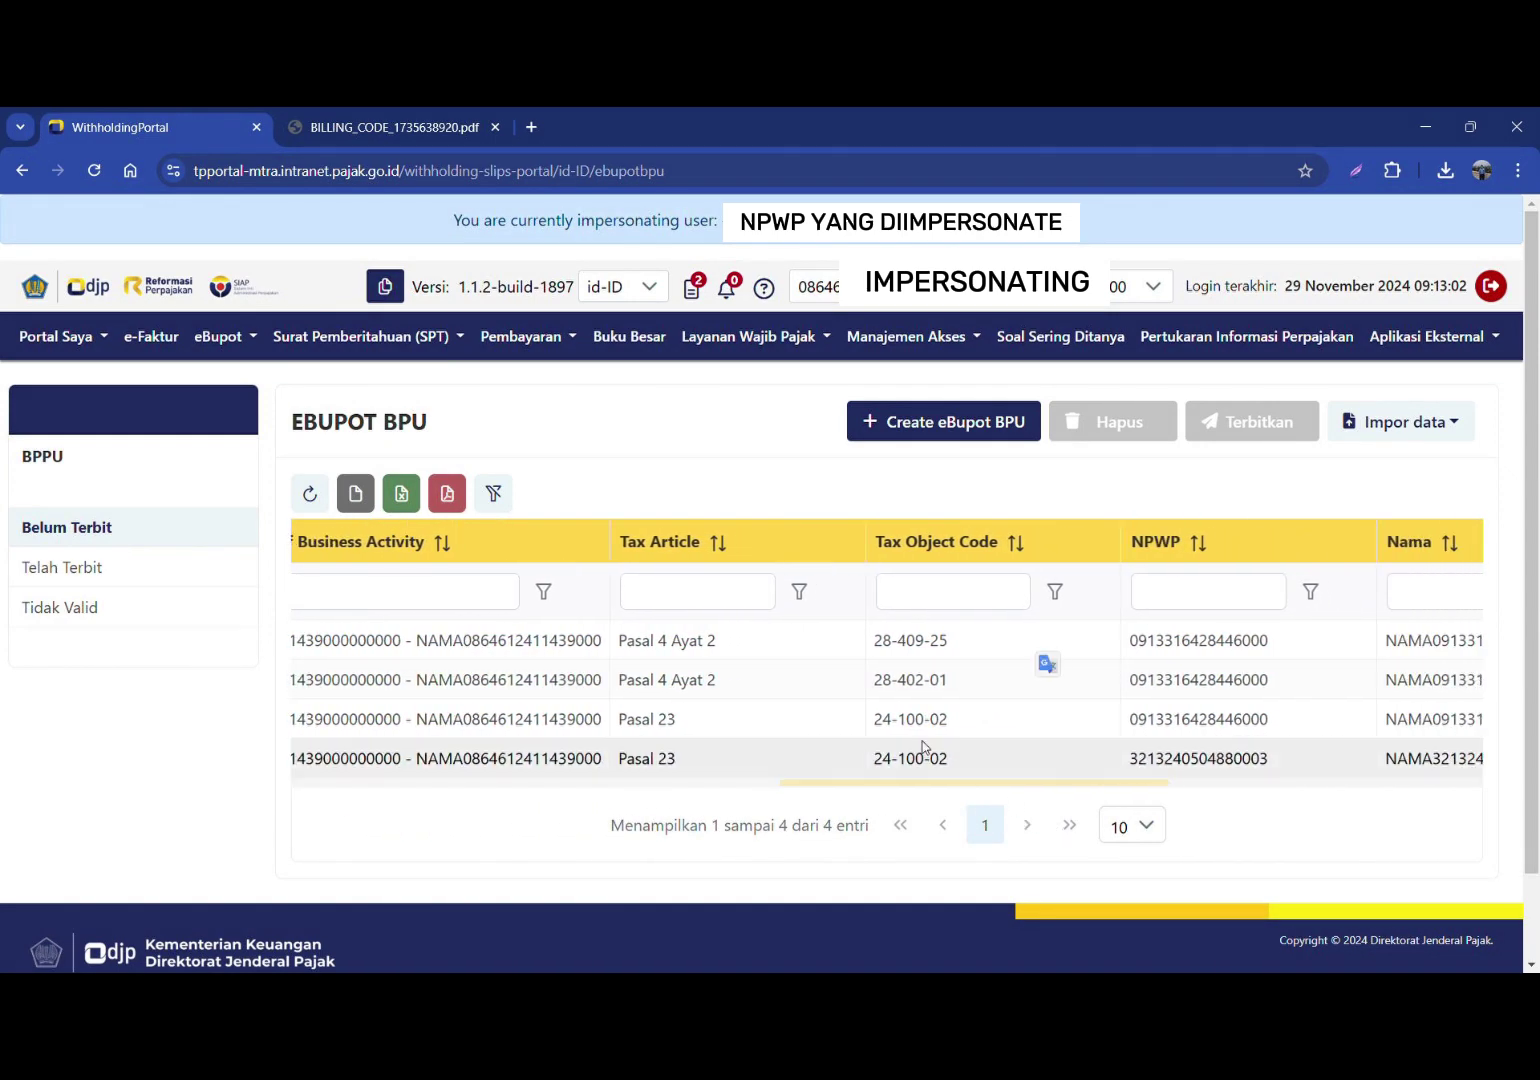
double_click(688, 640)
drag(1005, 785, 371, 780)
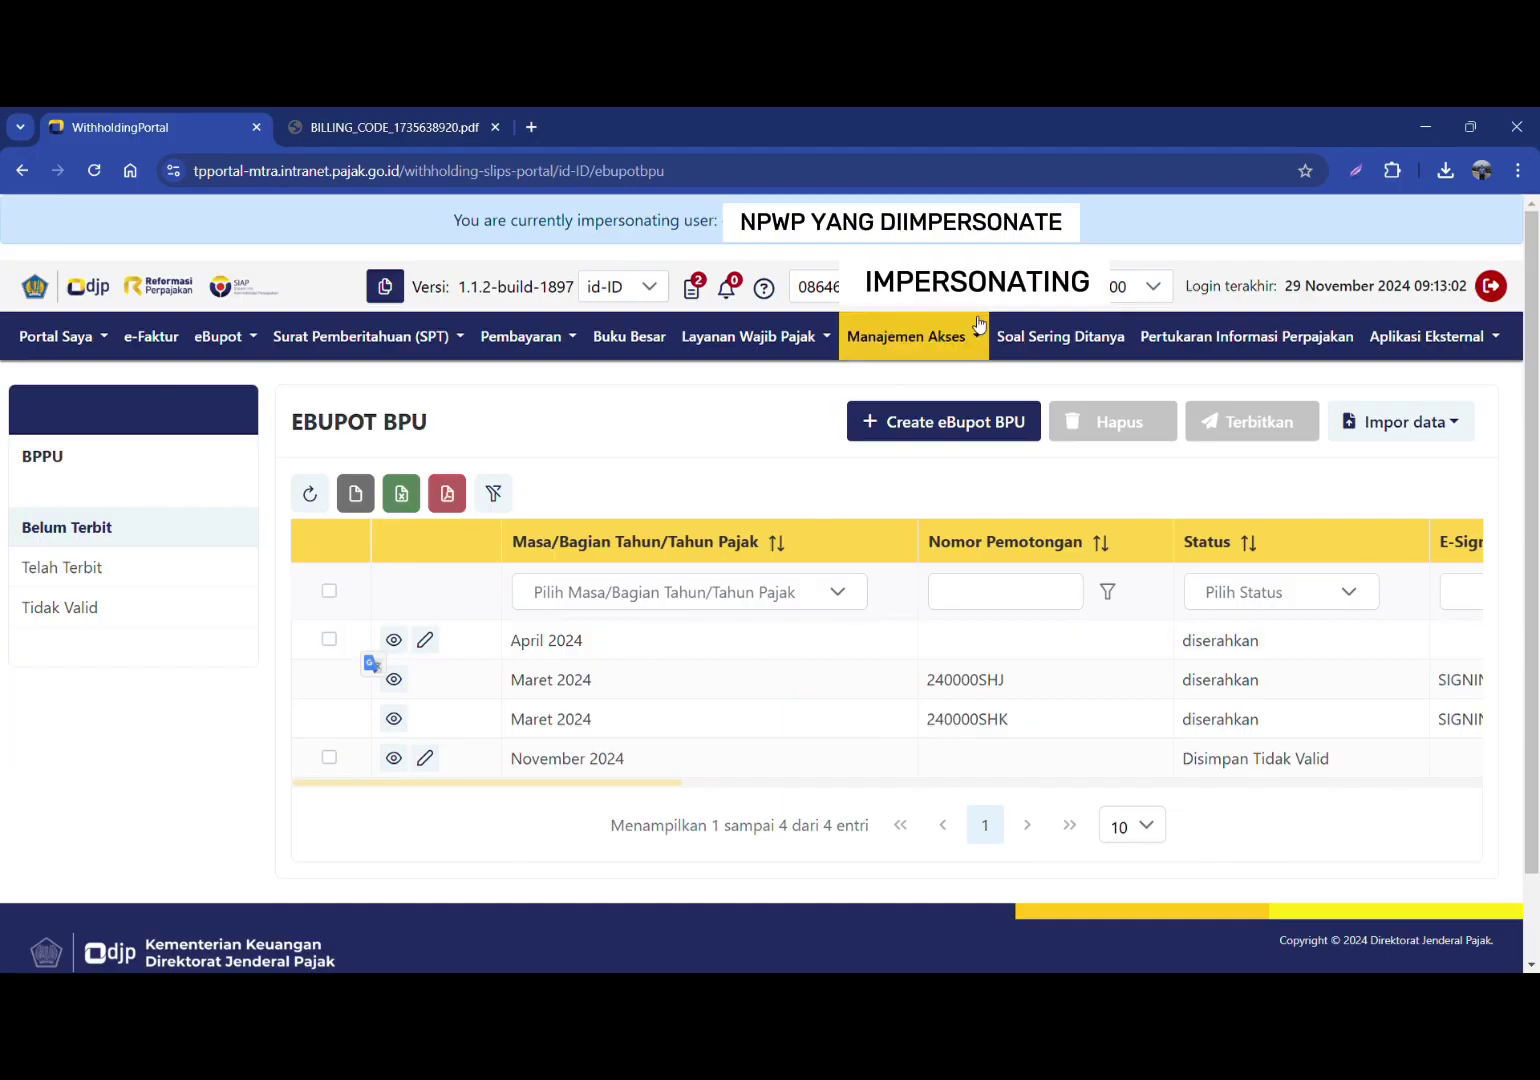
Step: Start a second eBupot BPU slip with tax period April 2024
click(918, 422)
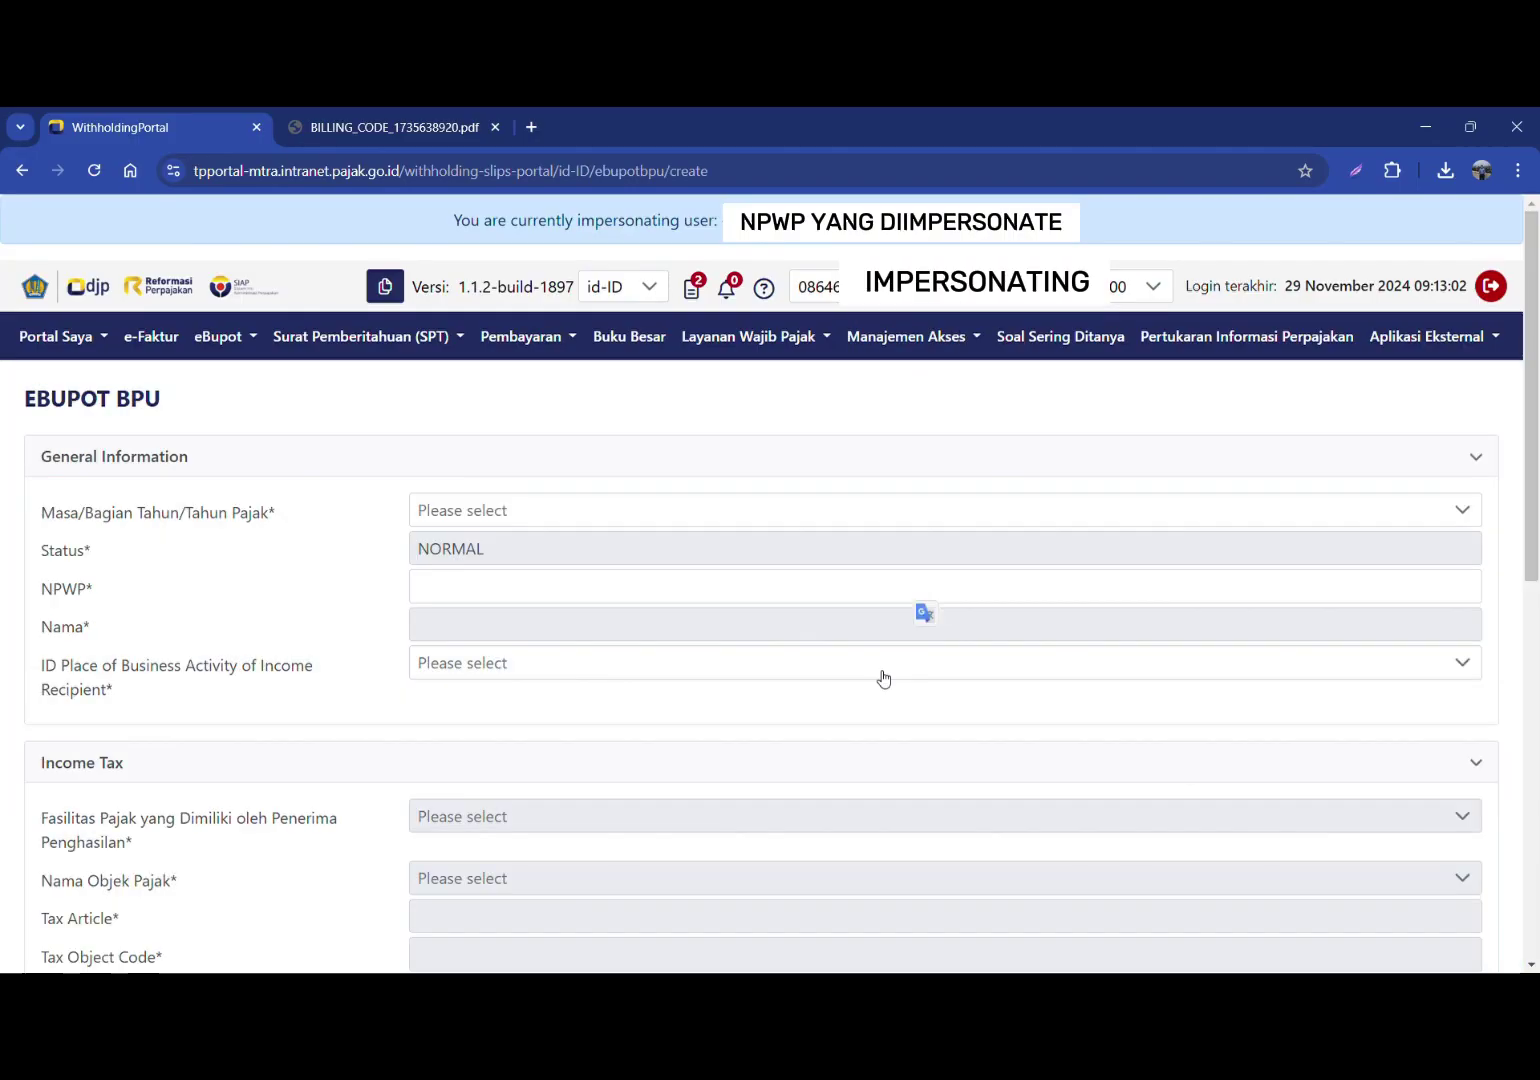
click(518, 510)
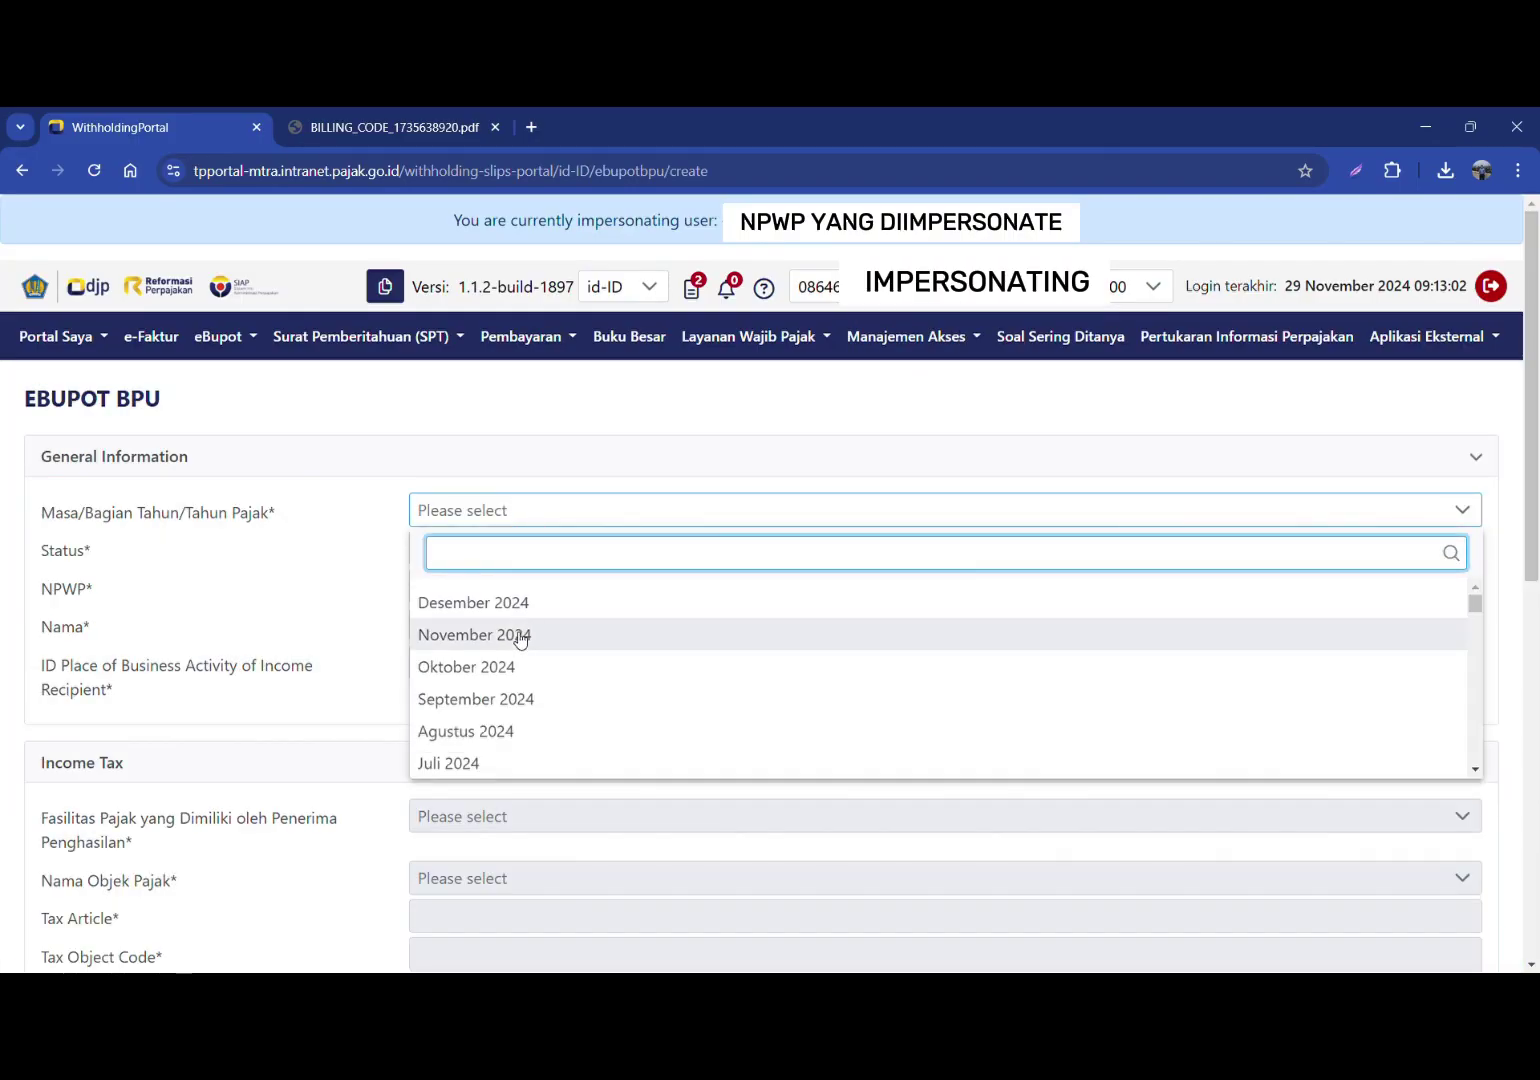
scroll(516, 640, down, 1)
click(457, 762)
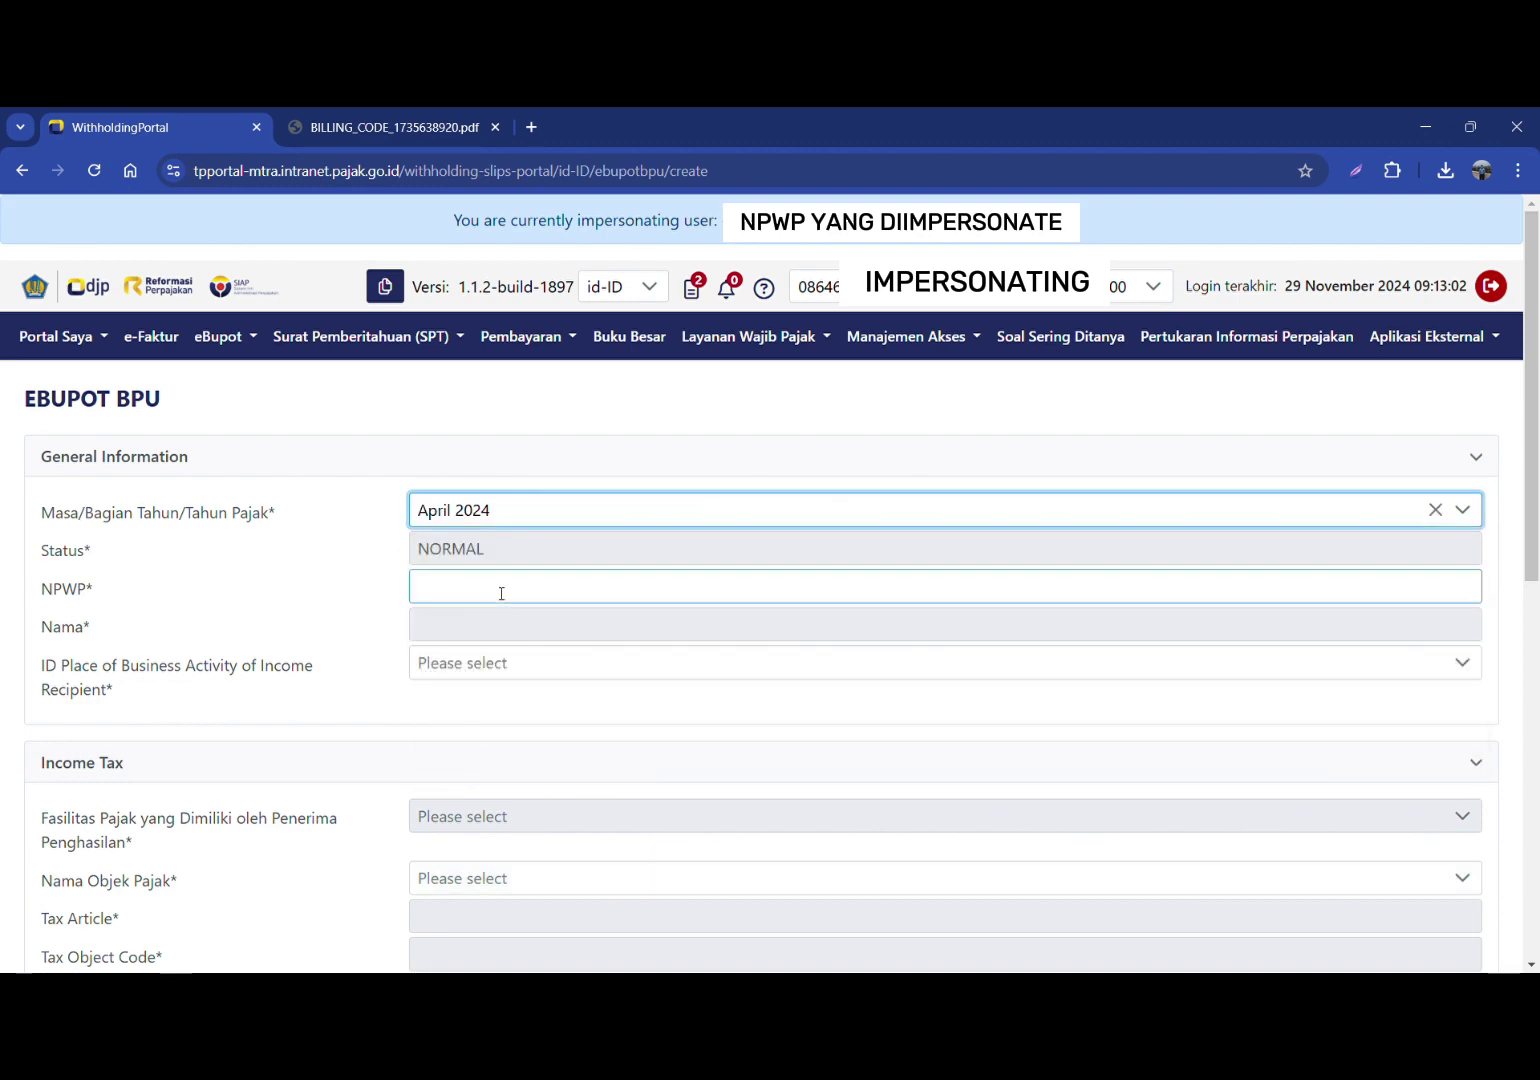
Step: Enter the recipient's NPWP, pick its business place and set Tanpa Fasilitas
click(498, 591)
text(0913)
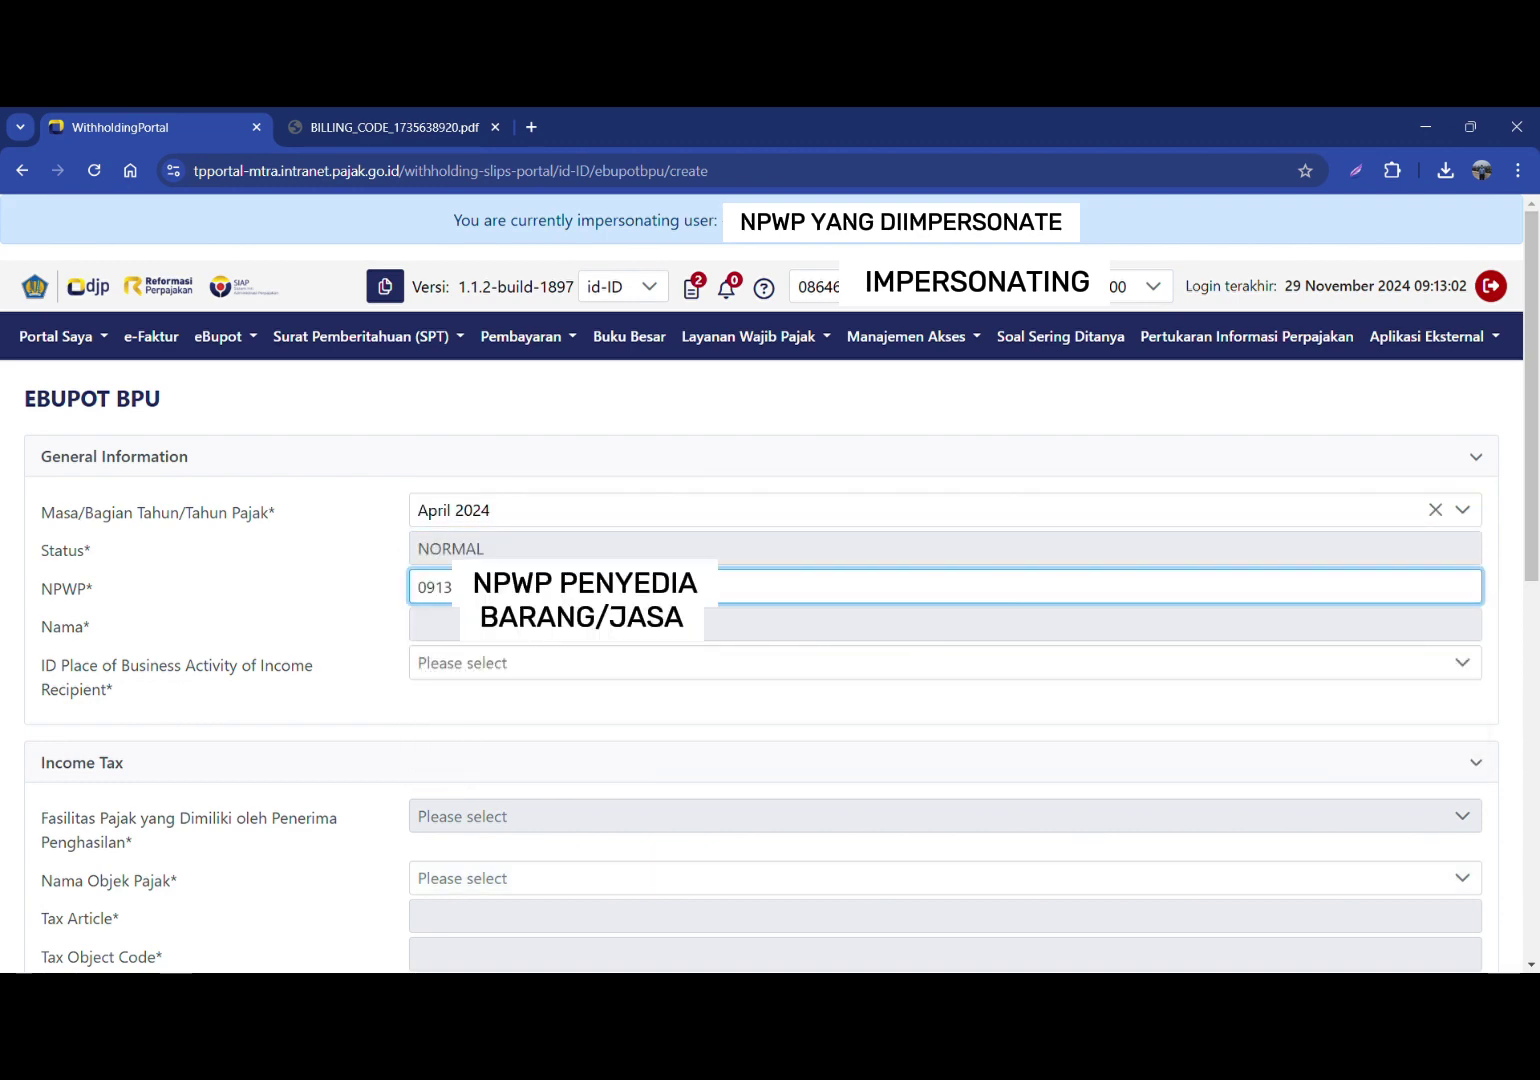
click(468, 640)
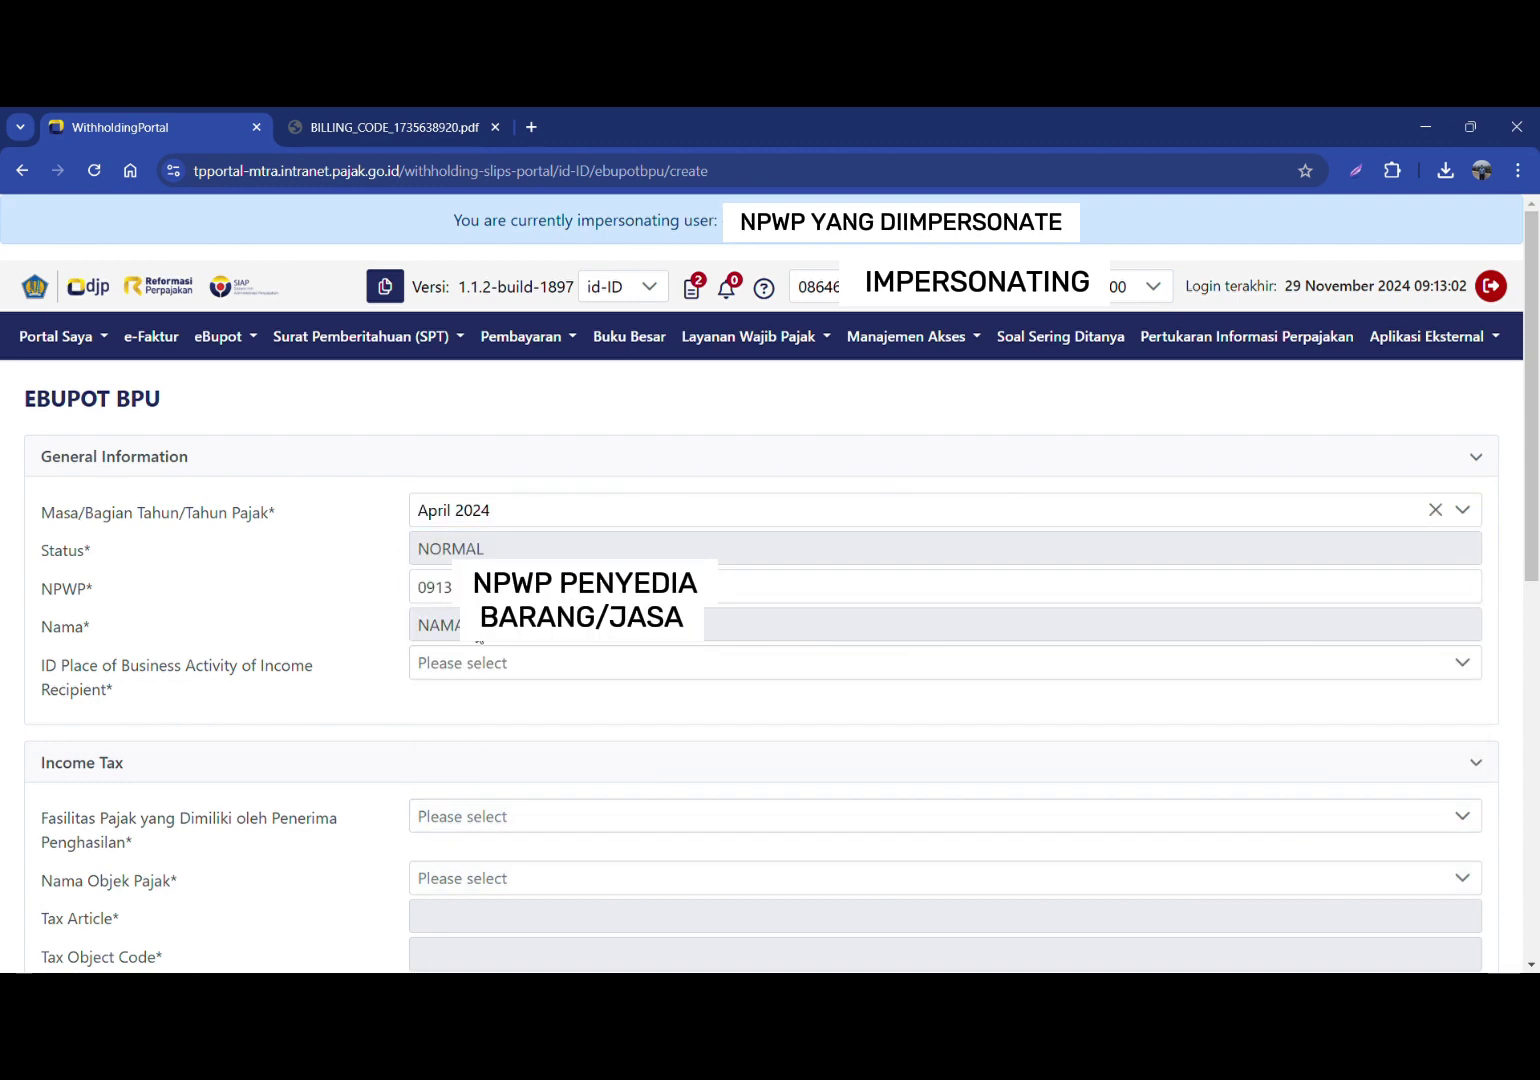
click(549, 668)
click(470, 750)
scroll(455, 732, down, 1)
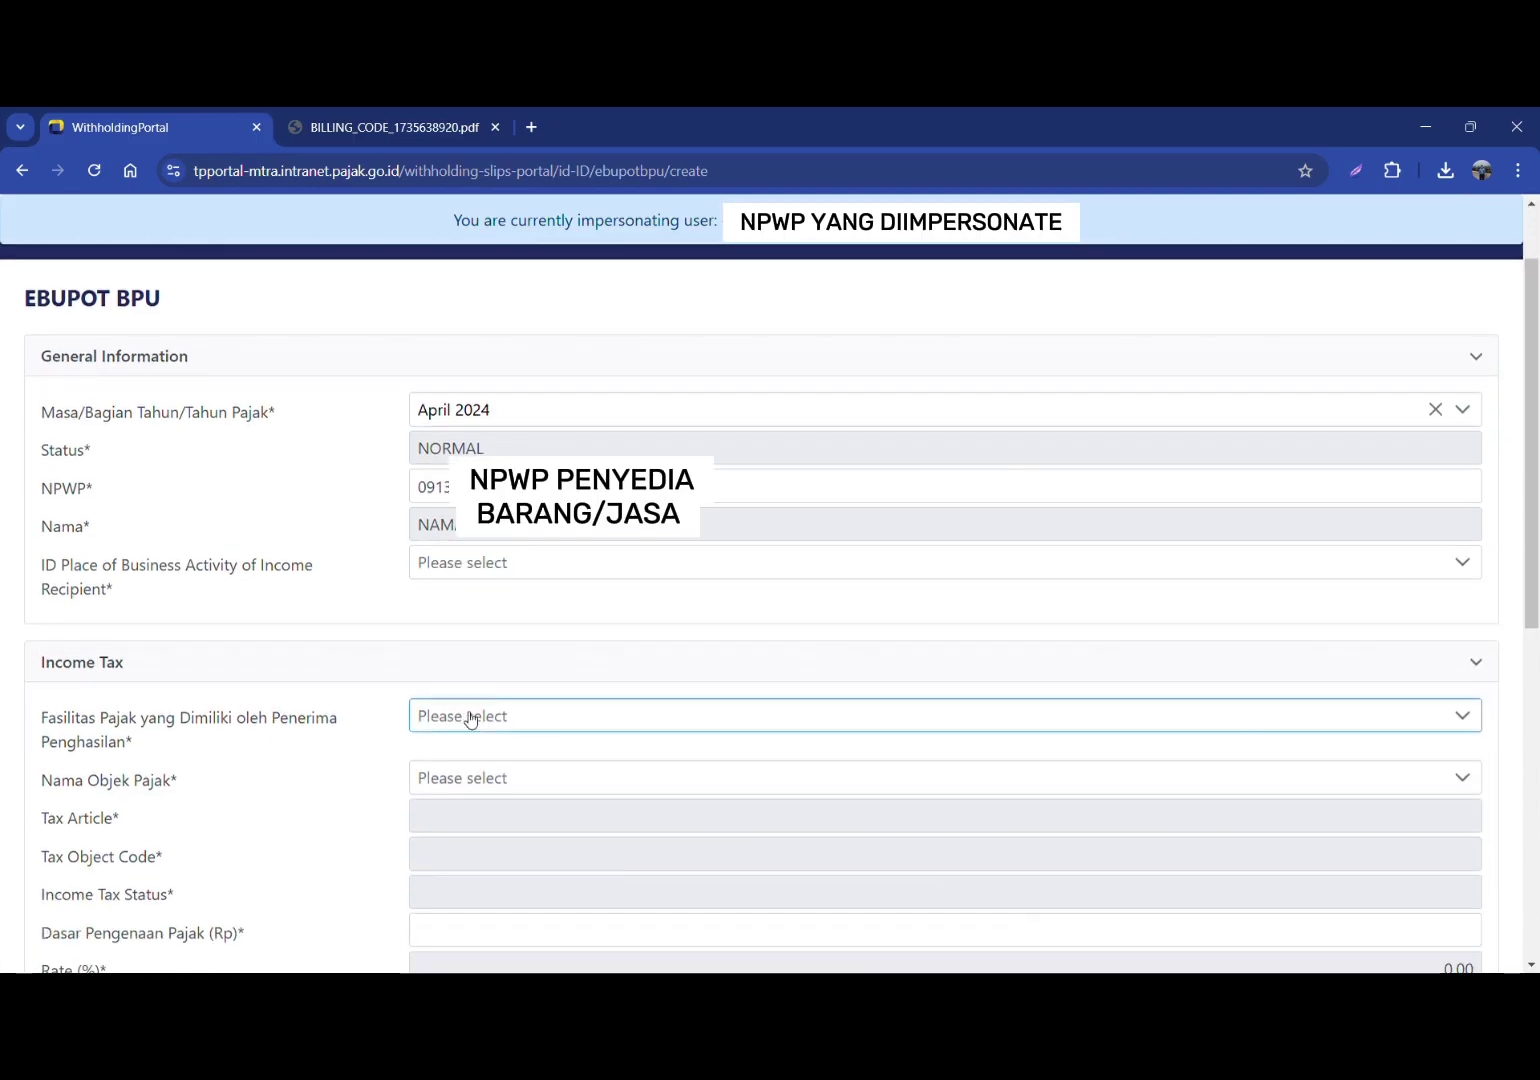
click(470, 720)
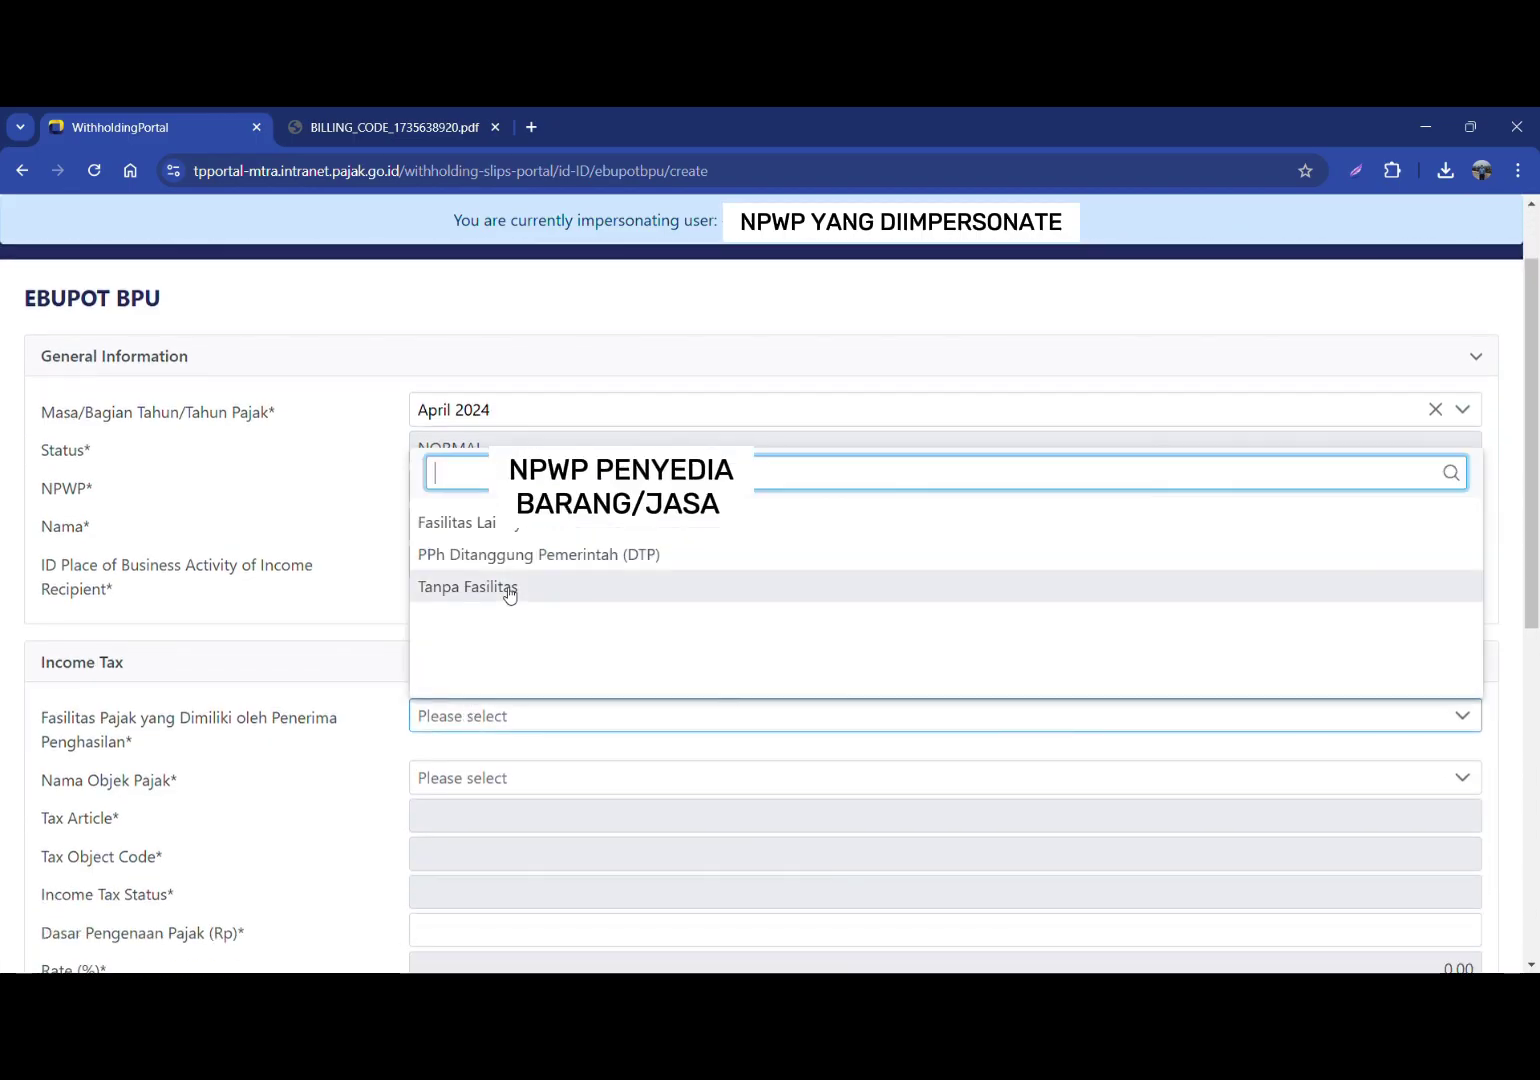
click(509, 592)
Step: Choose Pasal 23 rental object 24-100-02 with a 50.000.000 base, withholding 1.000.000
scroll(503, 662, down, 1)
click(505, 677)
text(se)
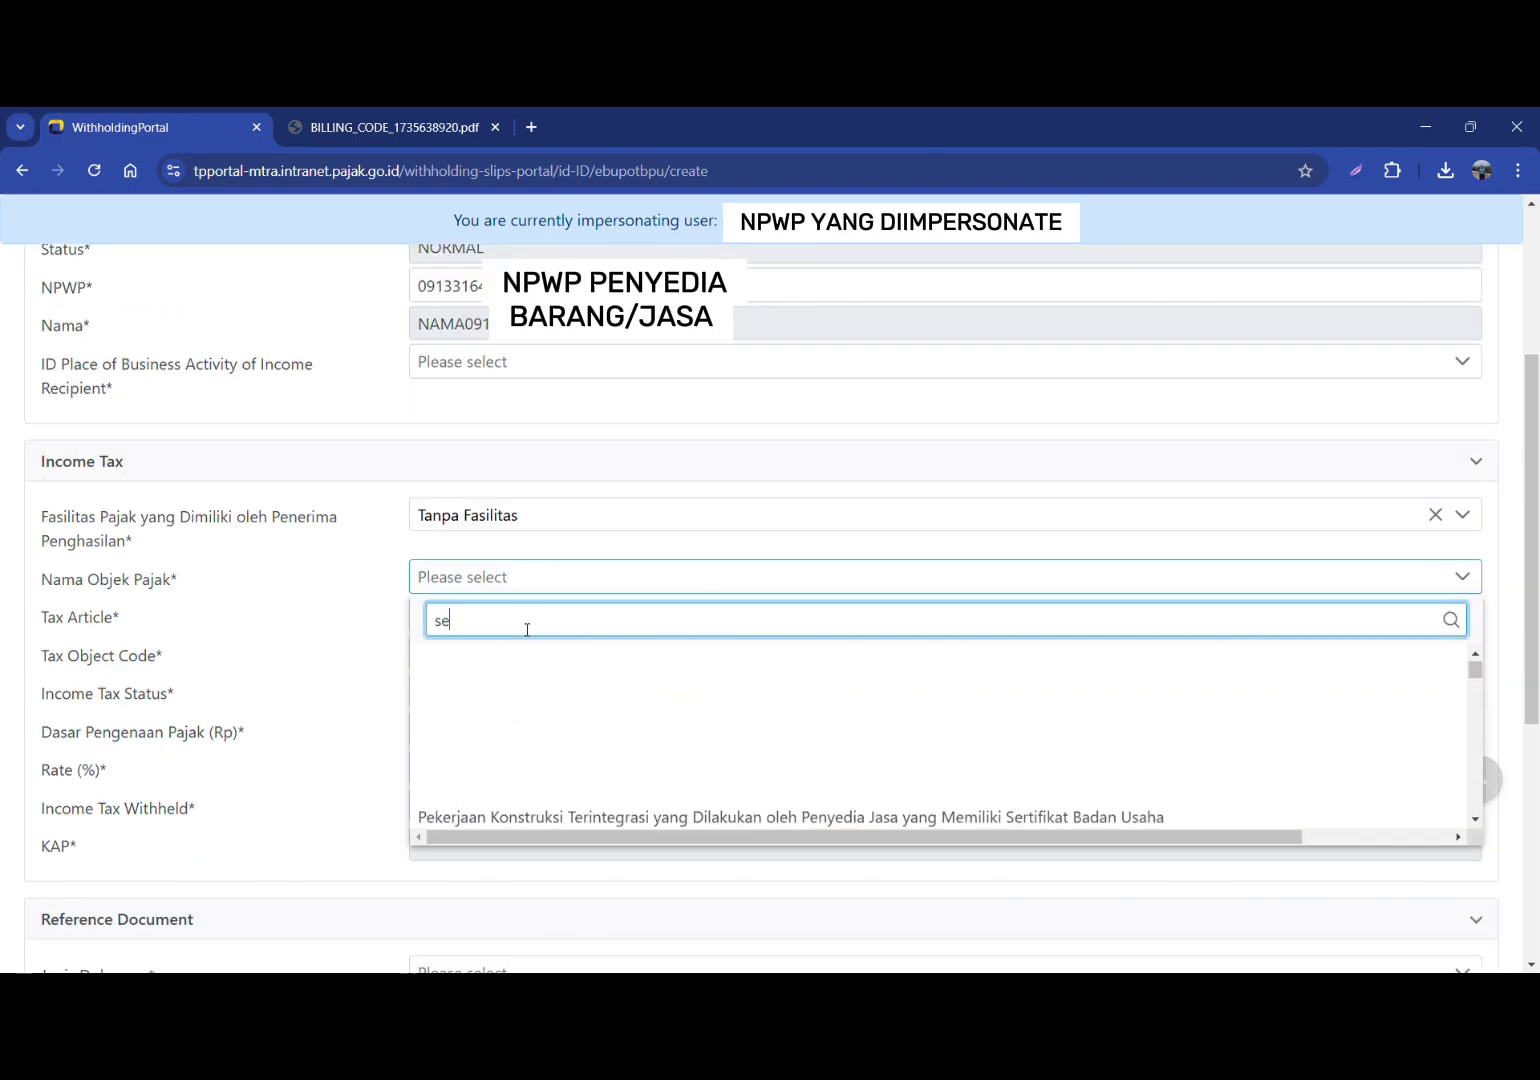
text(wa)
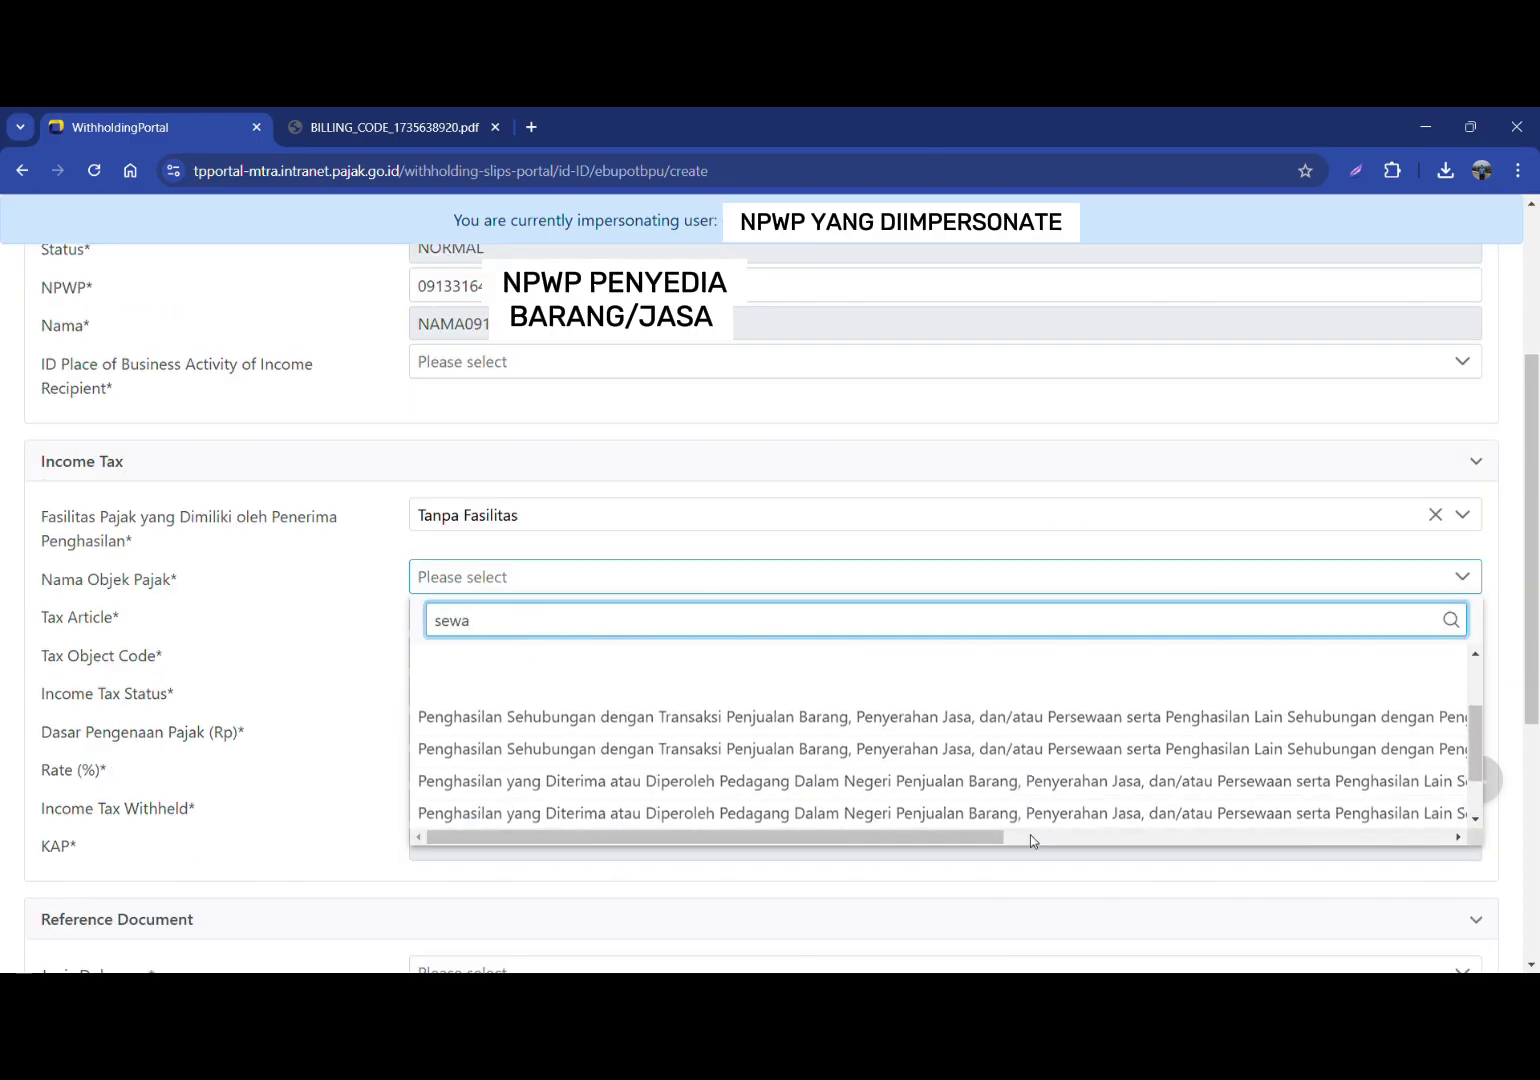
scroll(990, 800, down, 2)
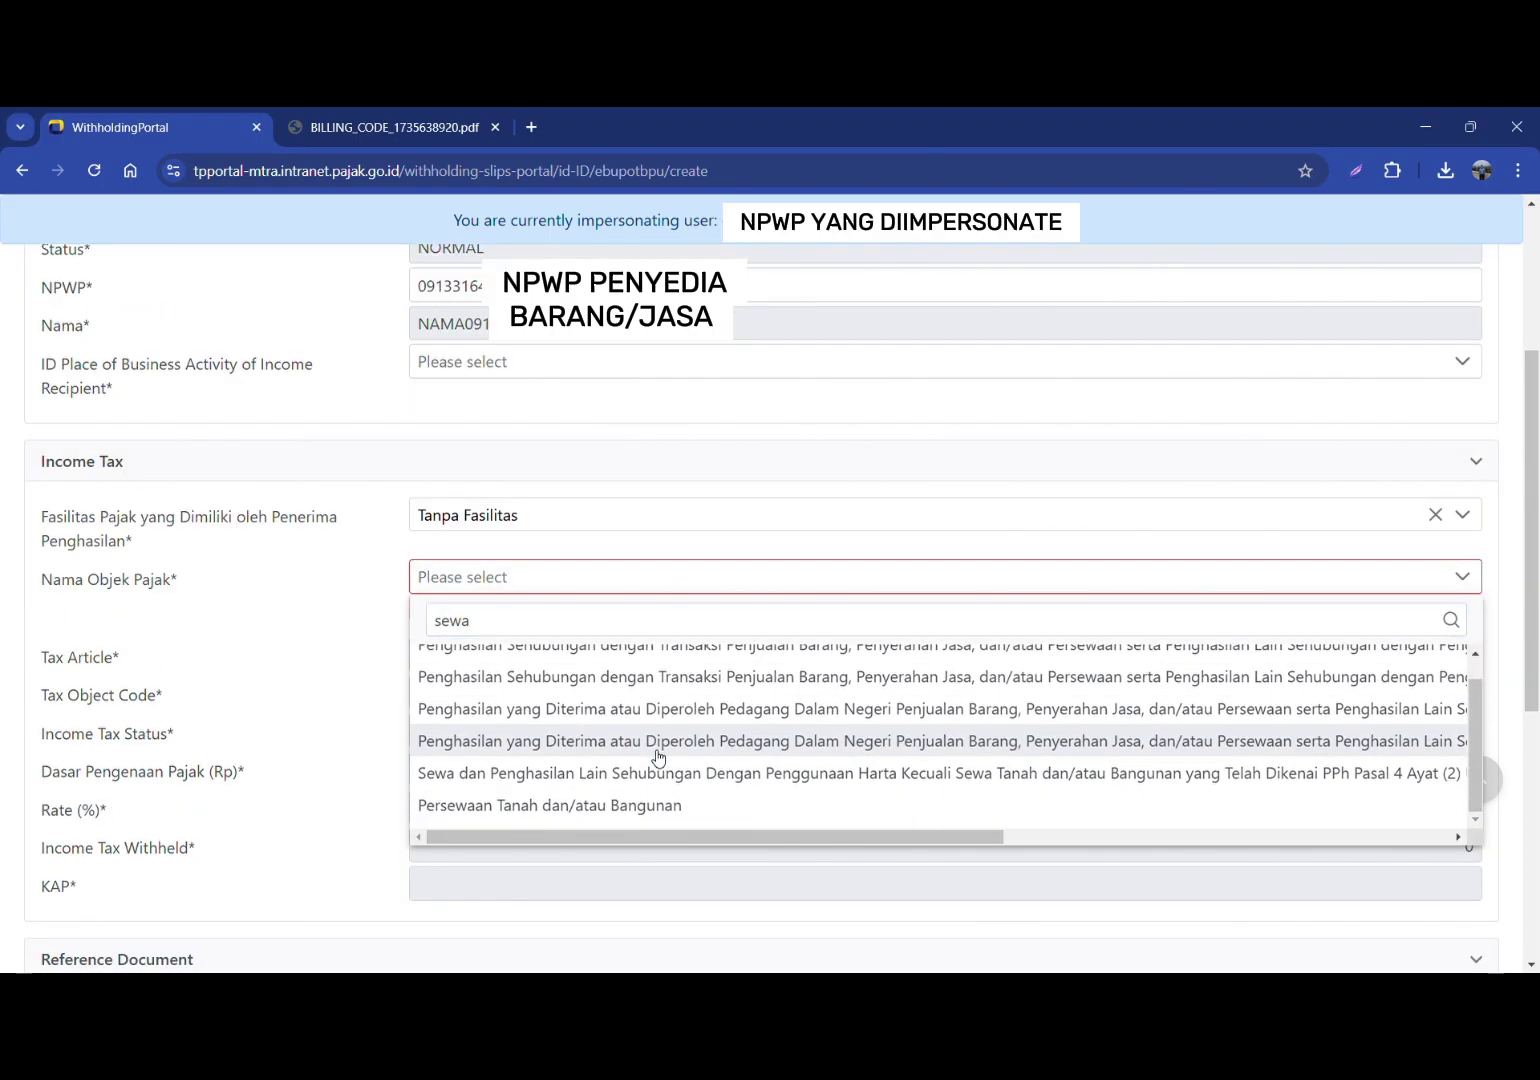
scroll(658, 757, down, 1)
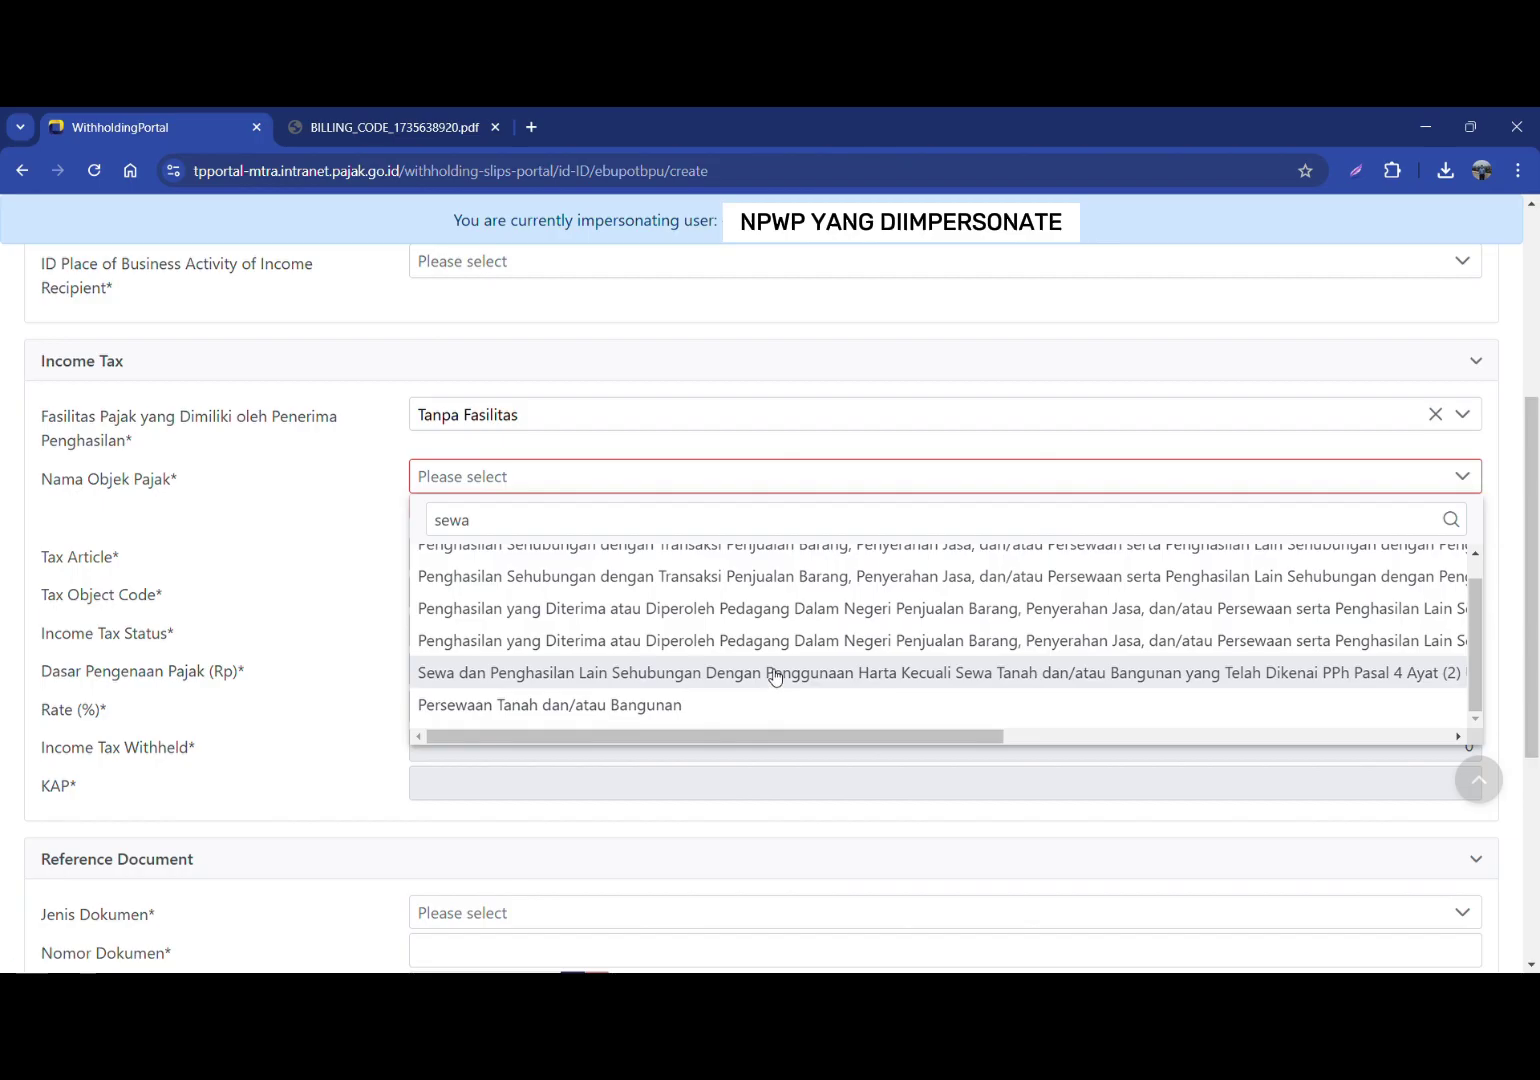
click(588, 676)
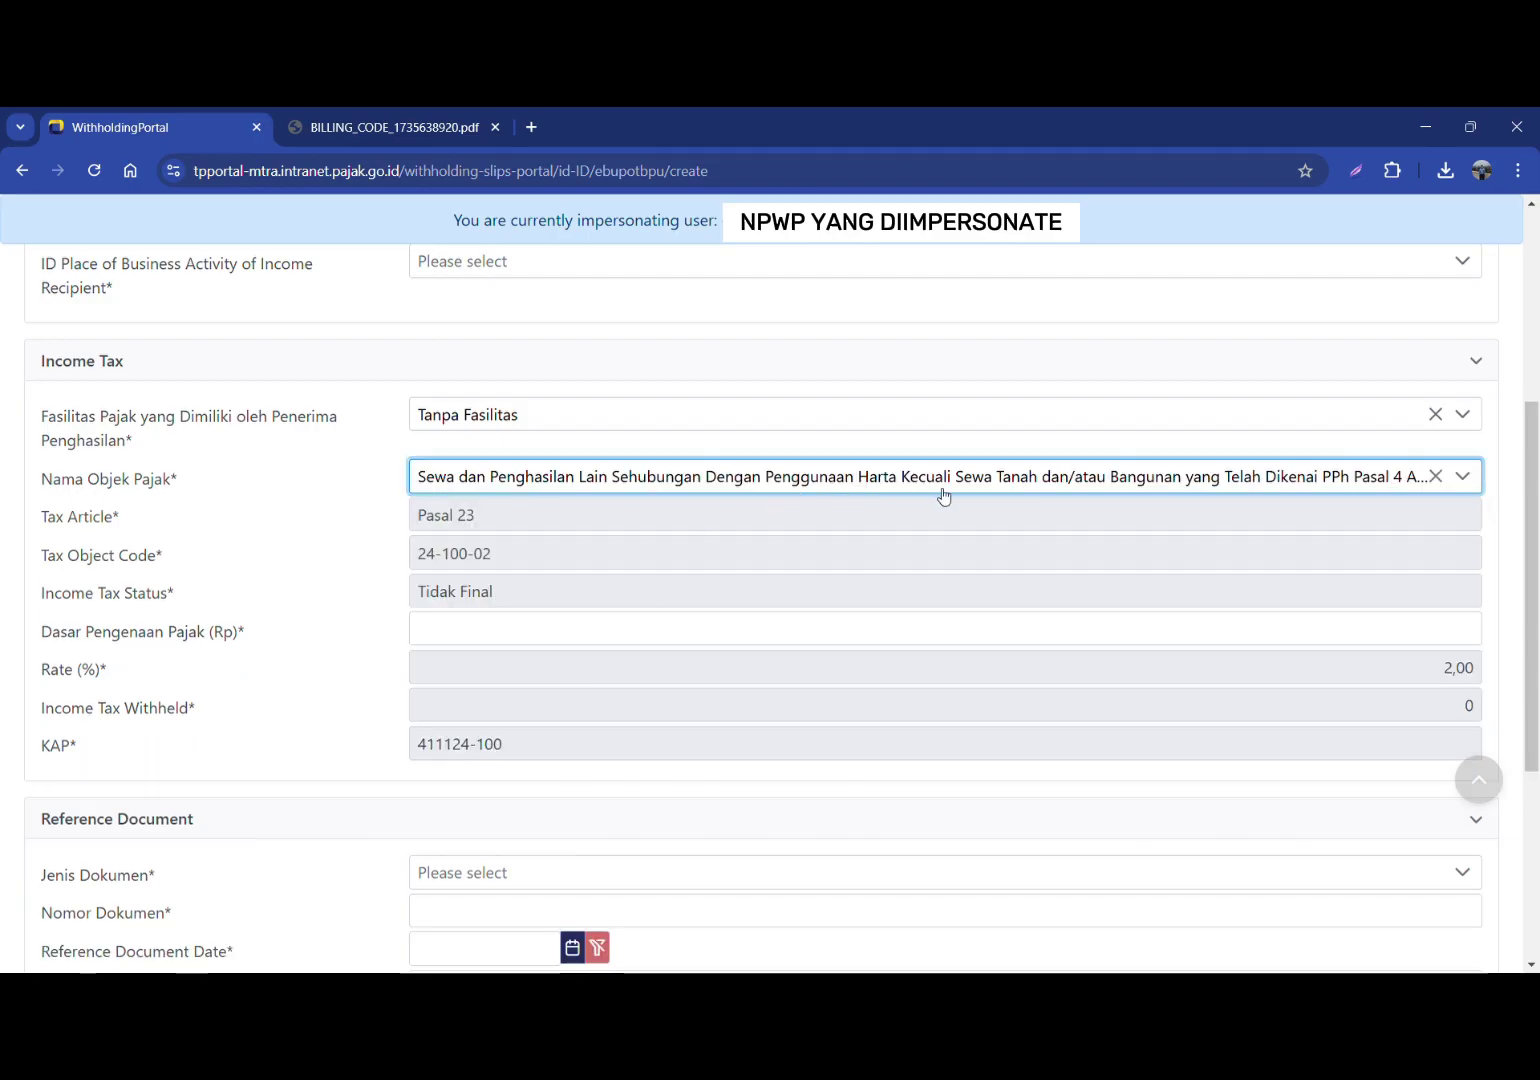
click(680, 626)
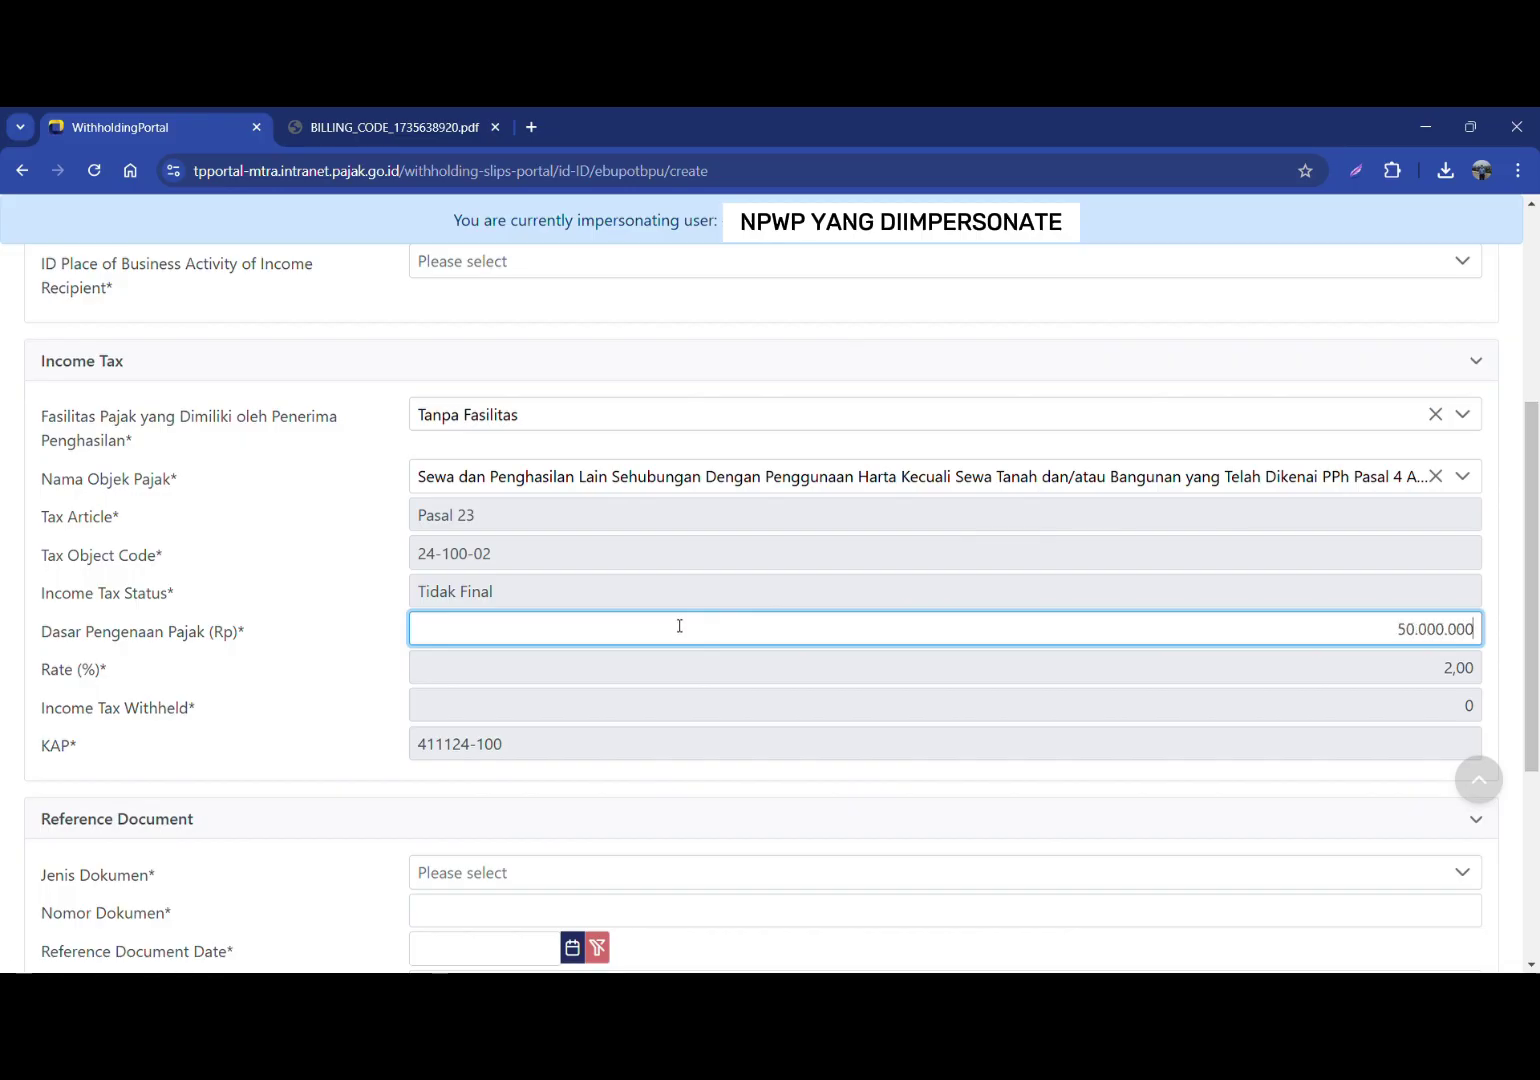
click(876, 674)
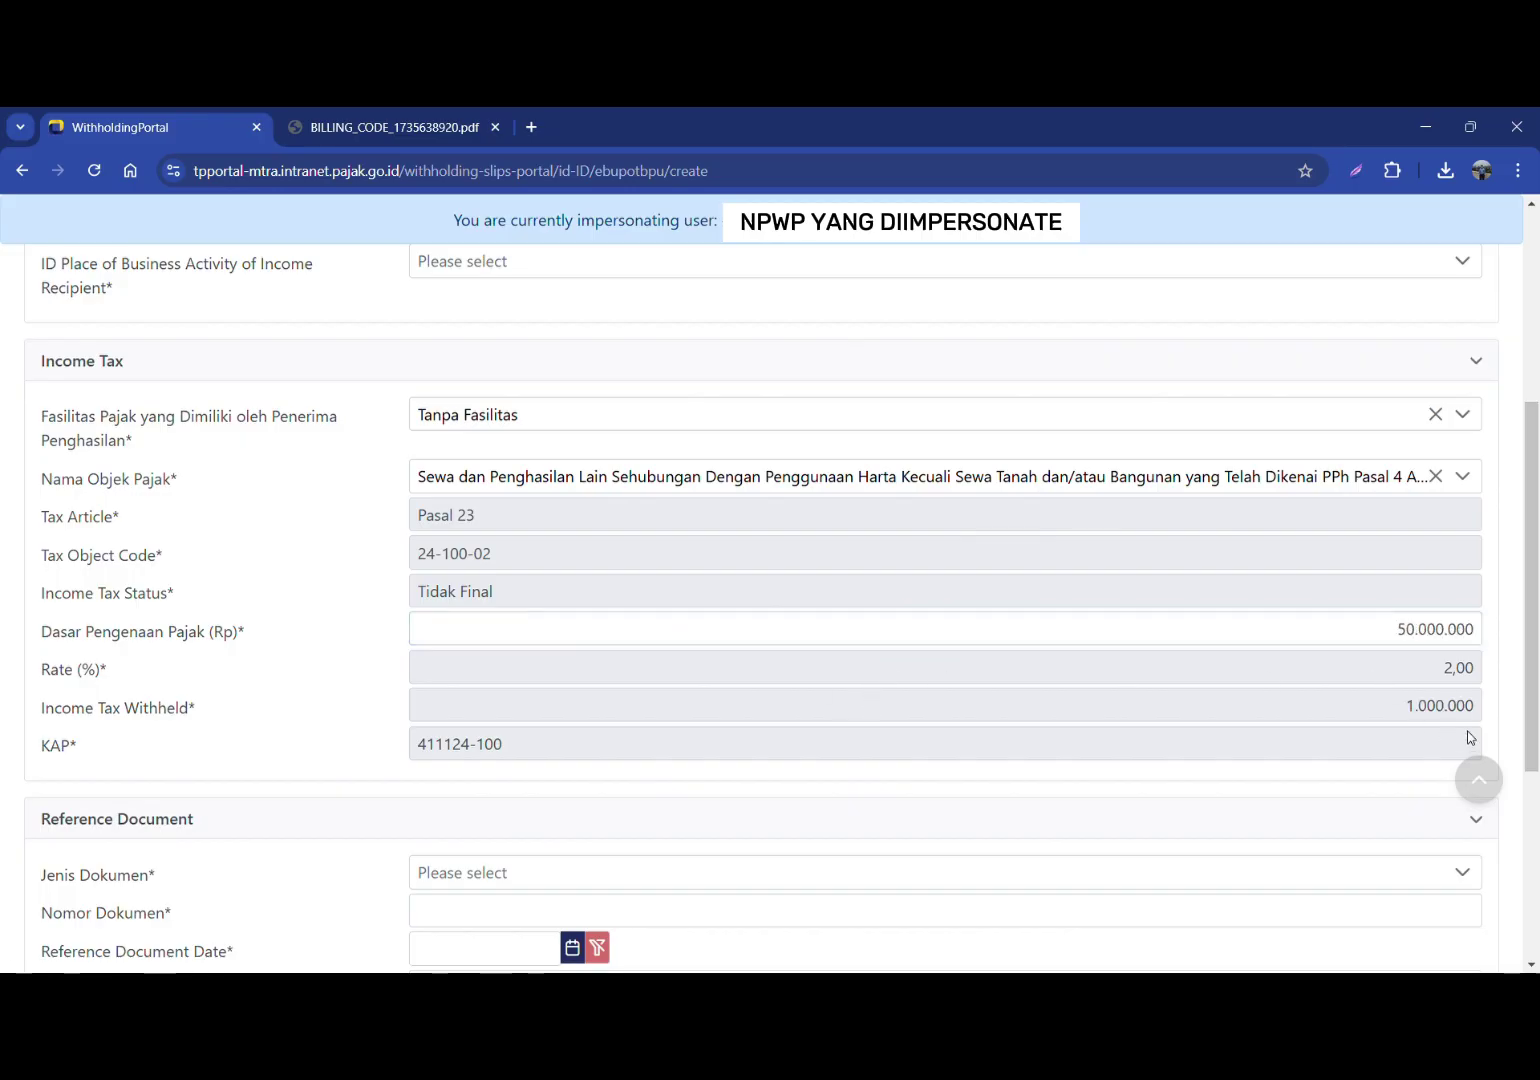
scroll(520, 750, down, 1)
Step: Set the reference document to Dokumen Lainnya number 1
click(517, 770)
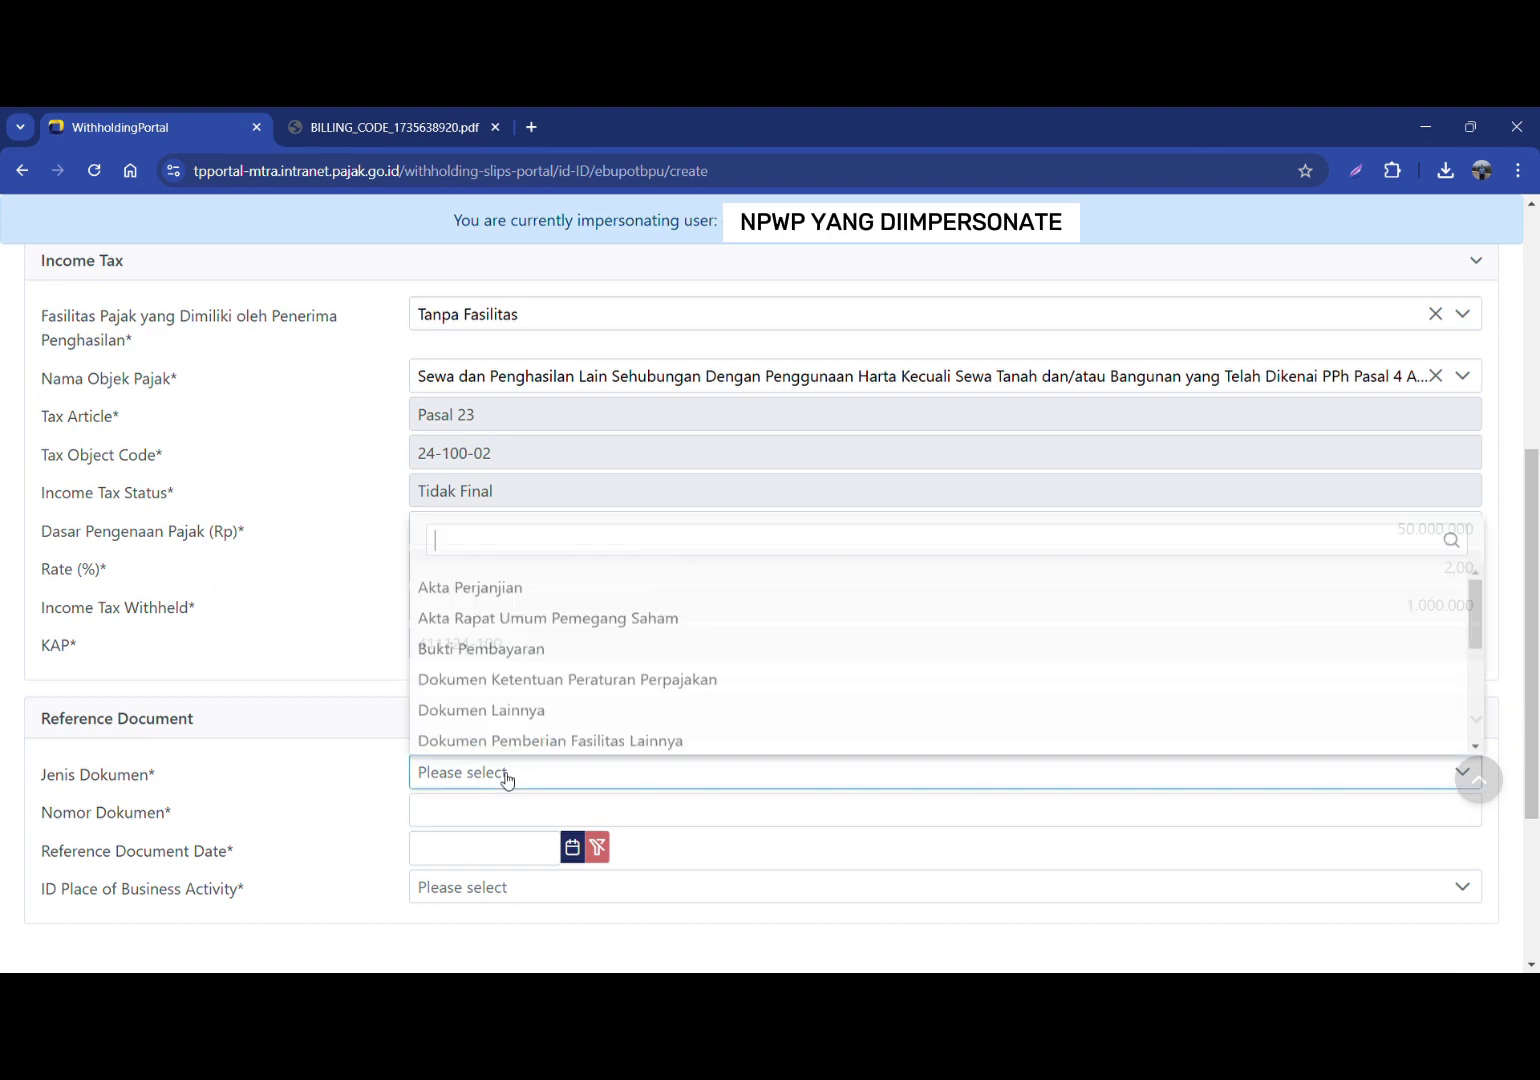
click(497, 708)
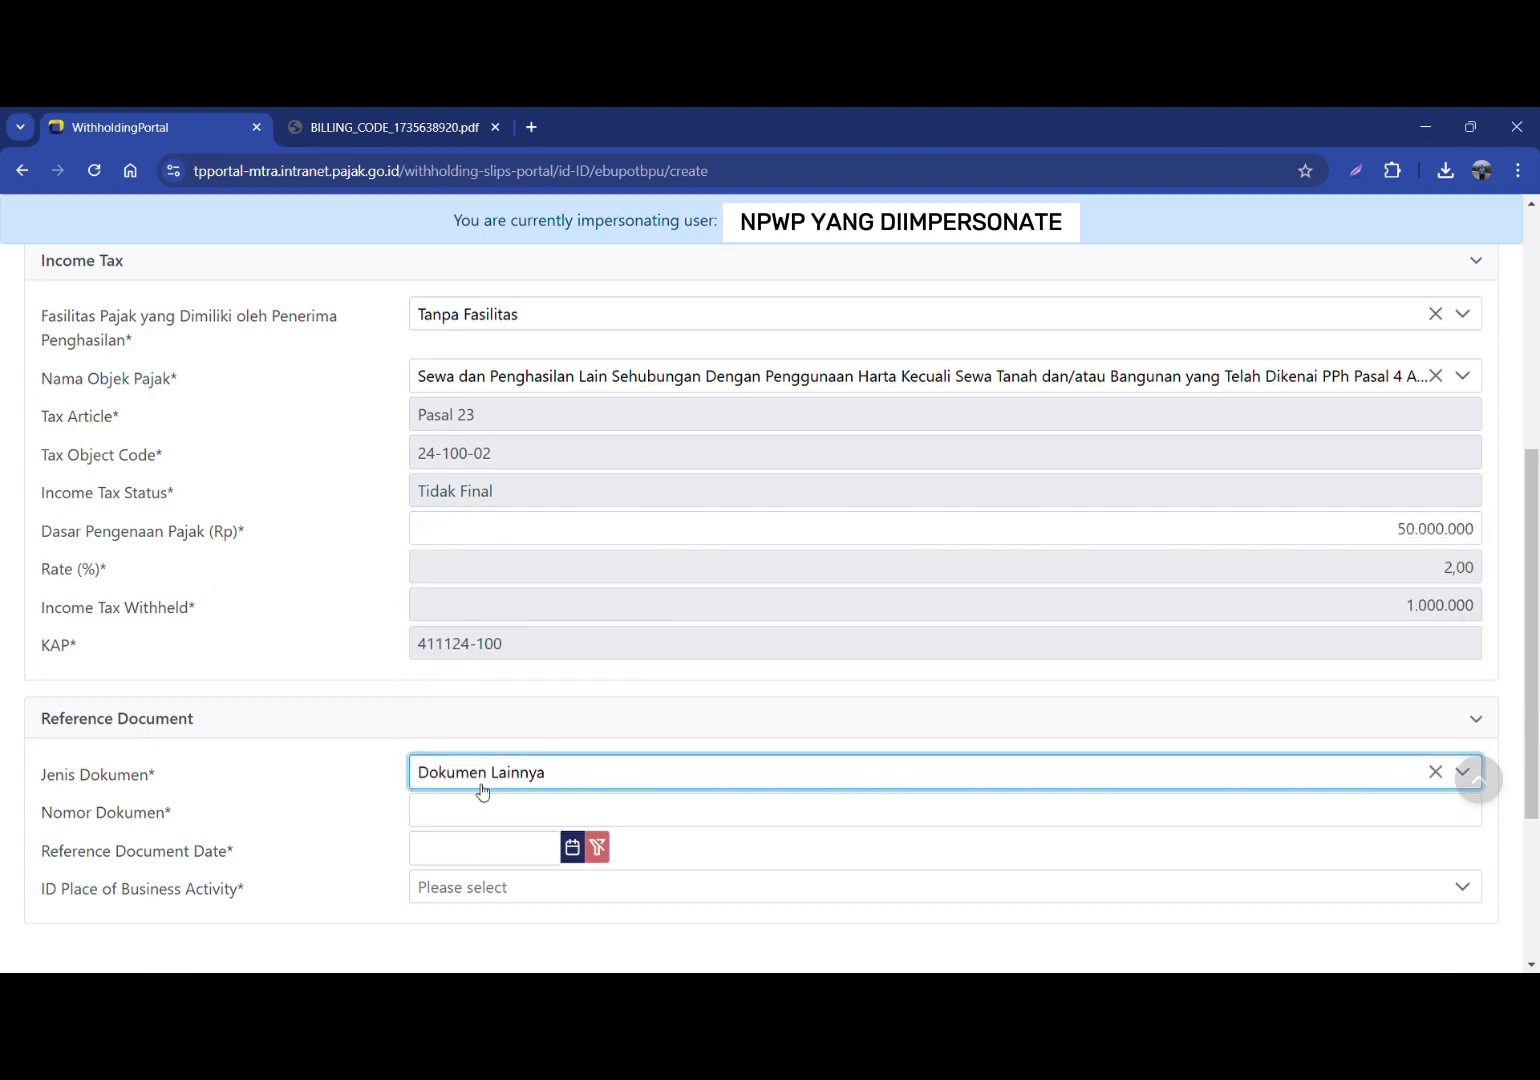
click(477, 812)
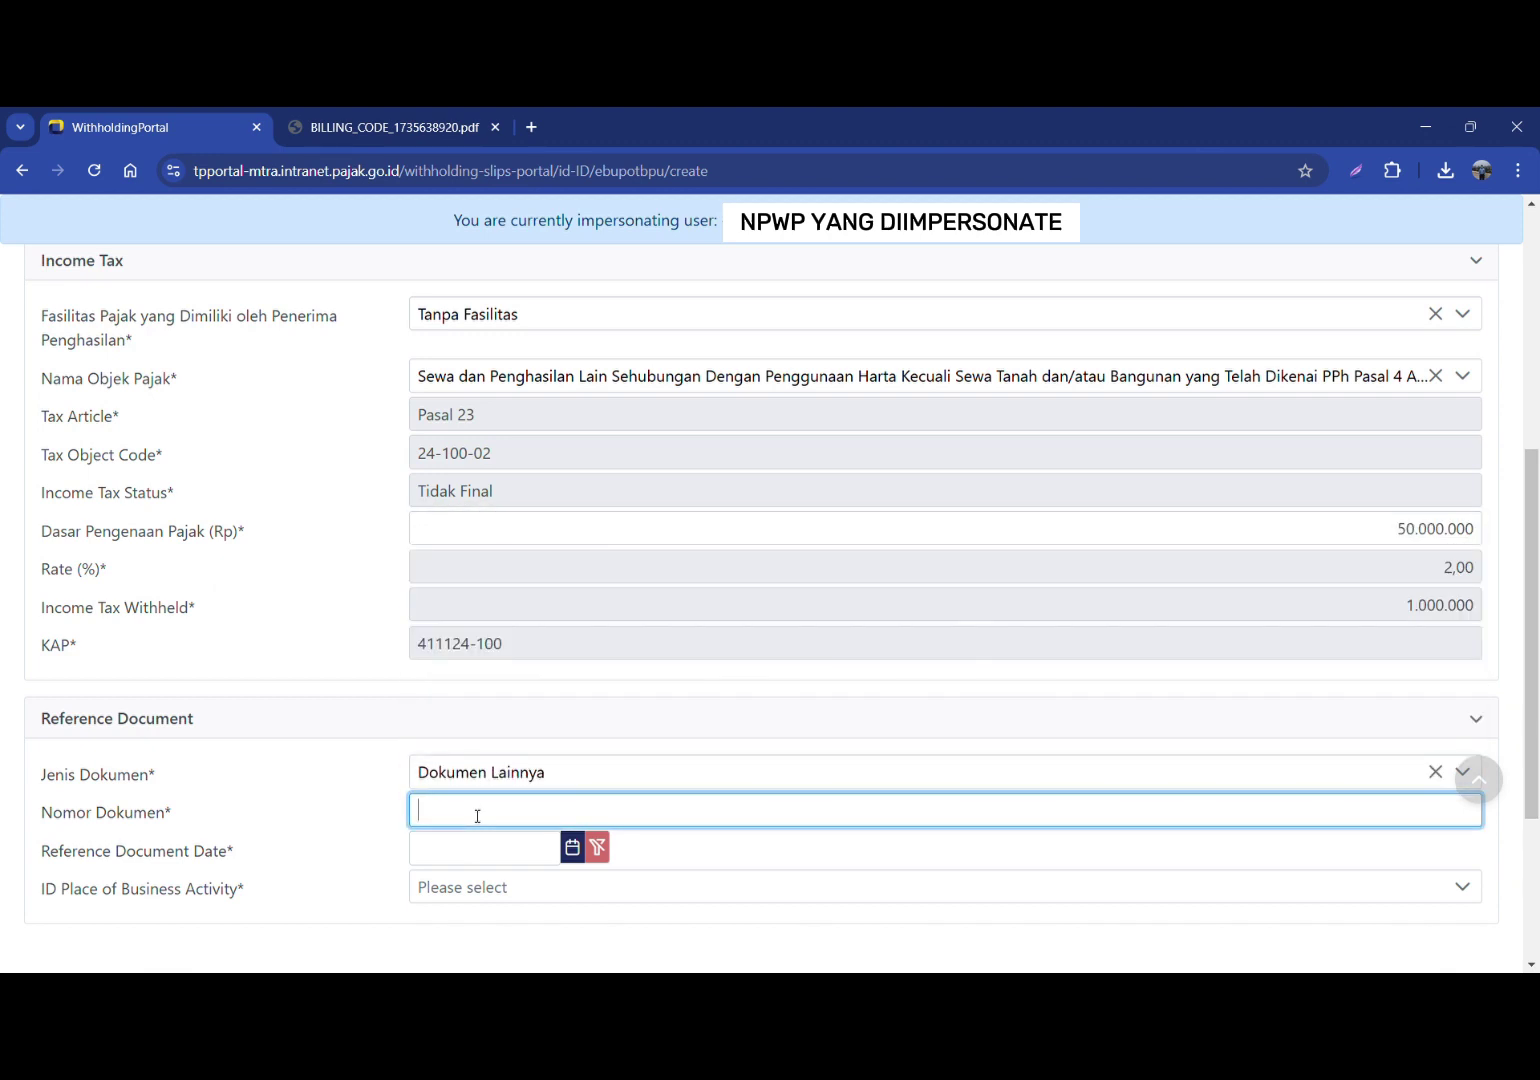
text(123456)
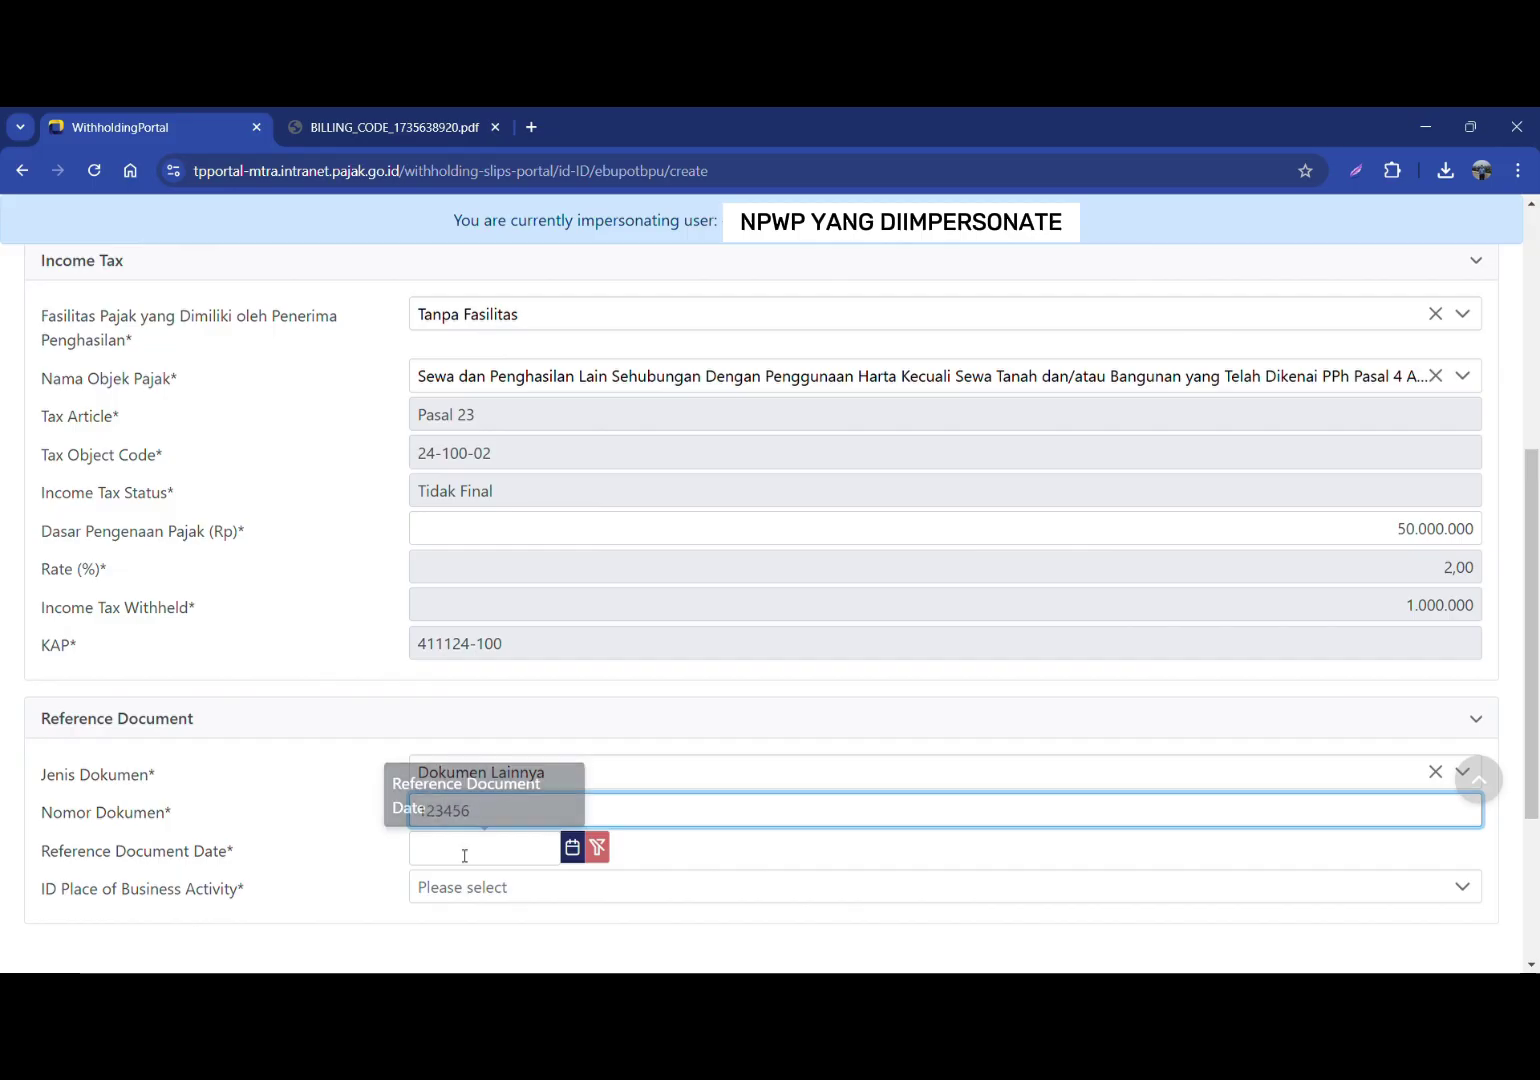
Step: Date the reference document 1 March 2024
click(464, 860)
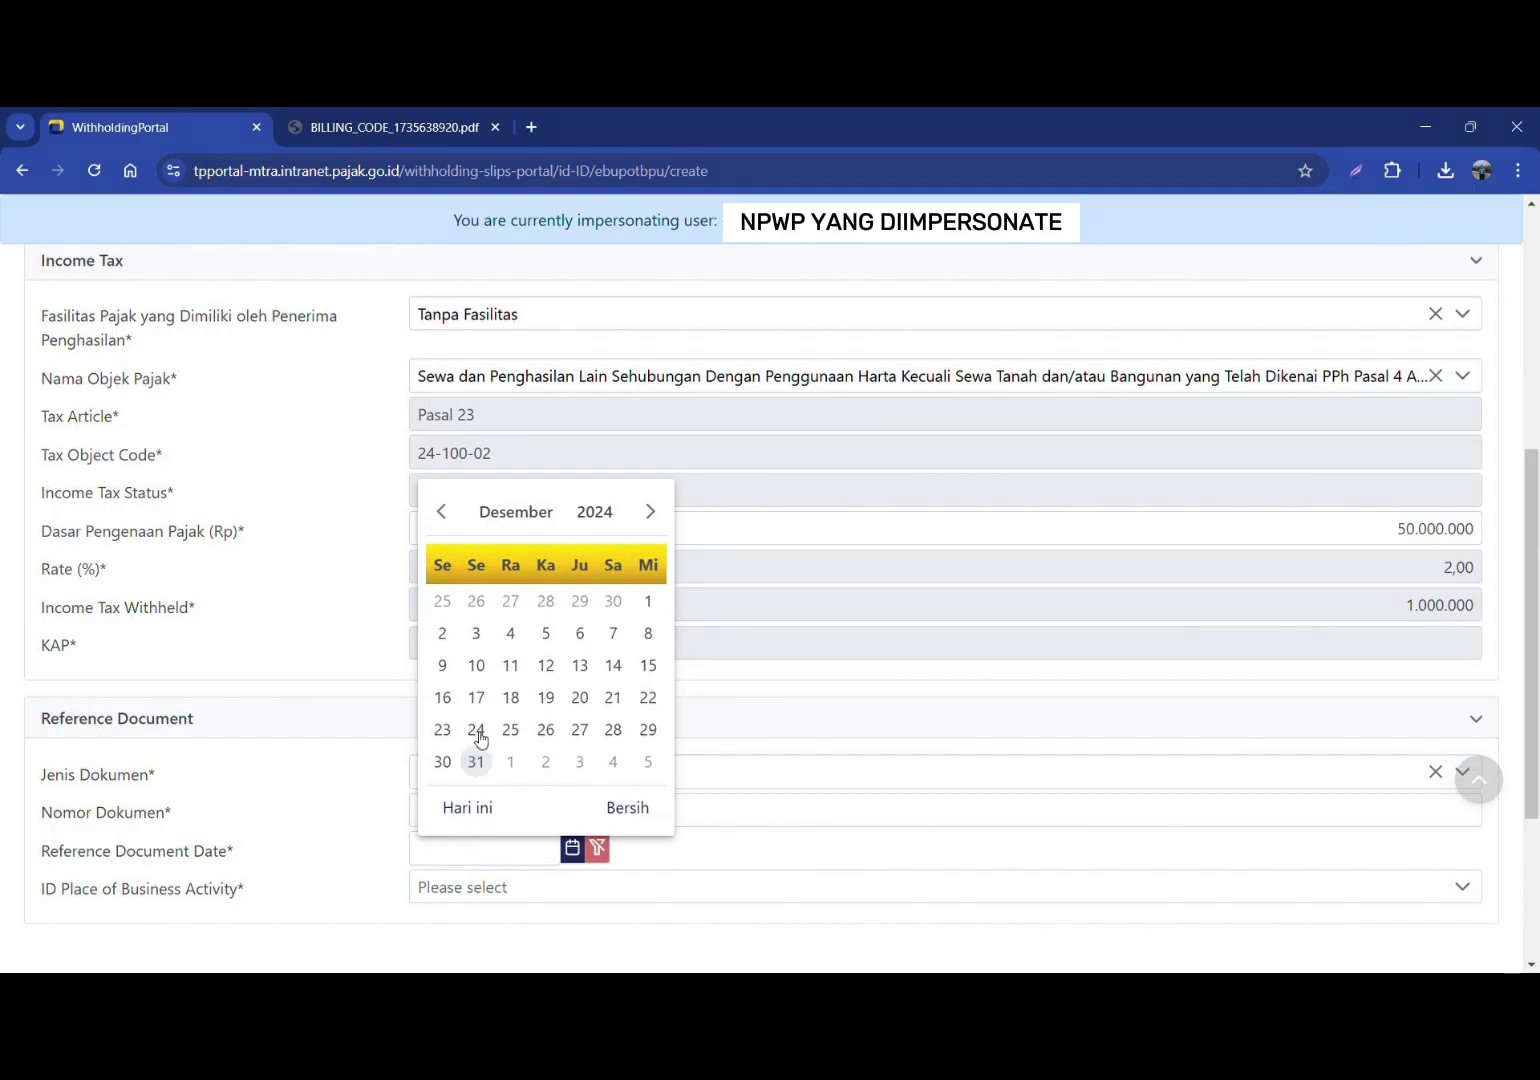
click(441, 514)
triple_click(441, 512)
triple_click(441, 512)
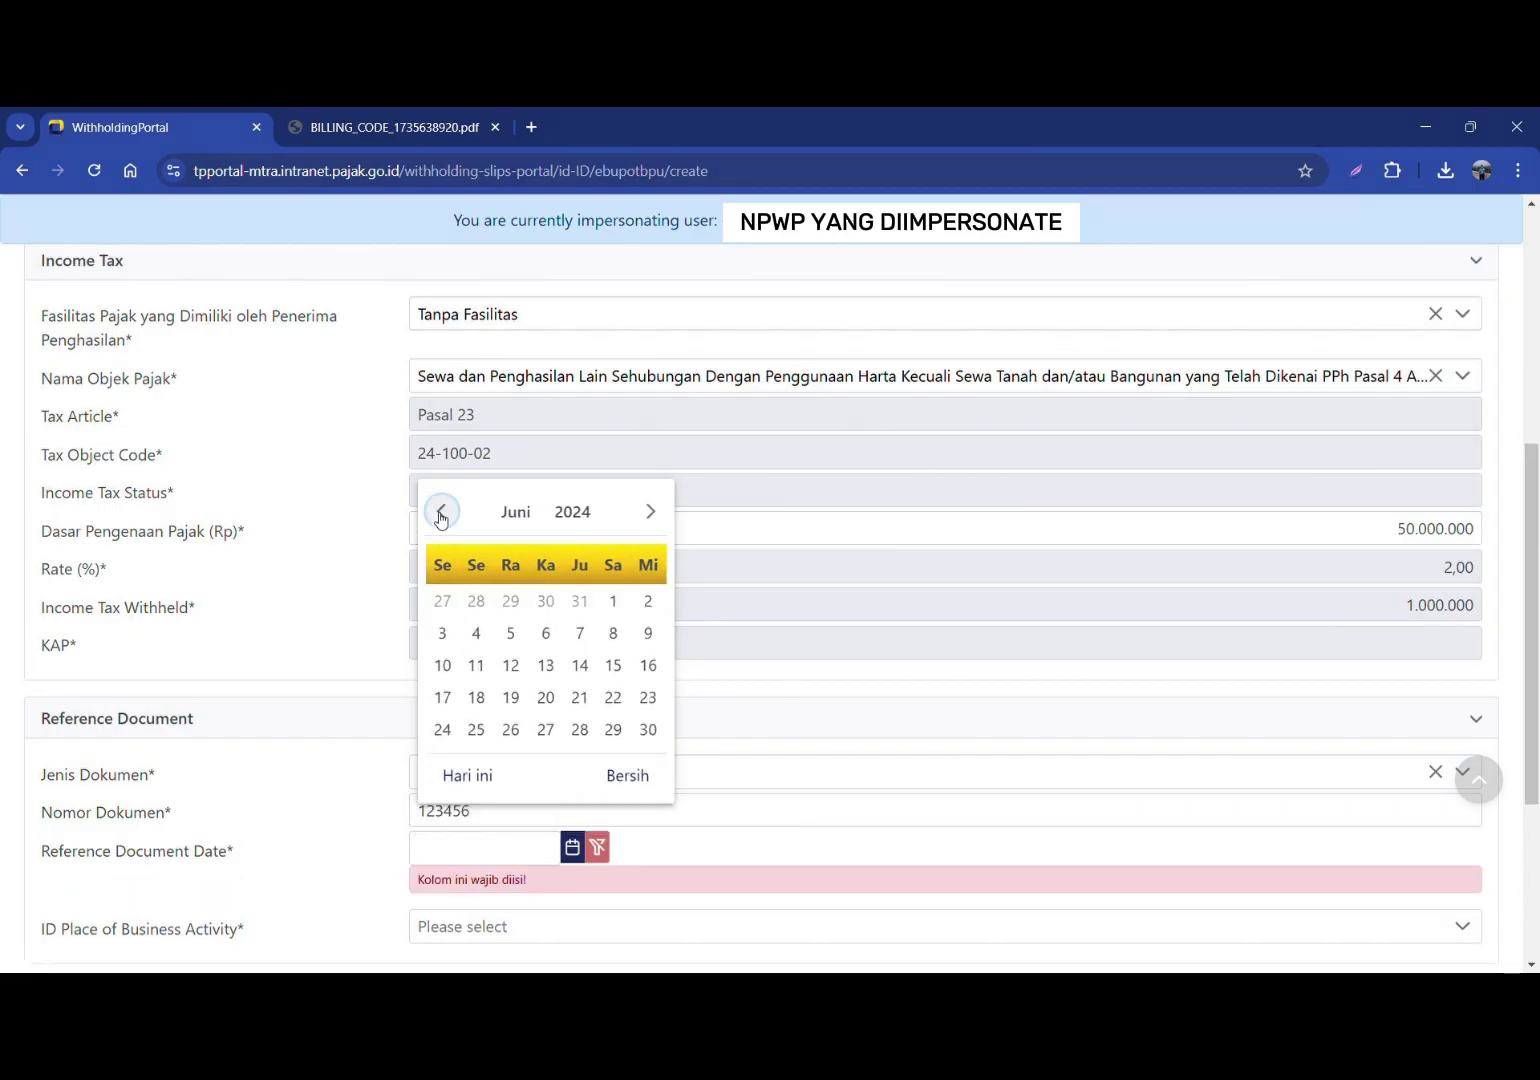
double_click(441, 512)
click(441, 512)
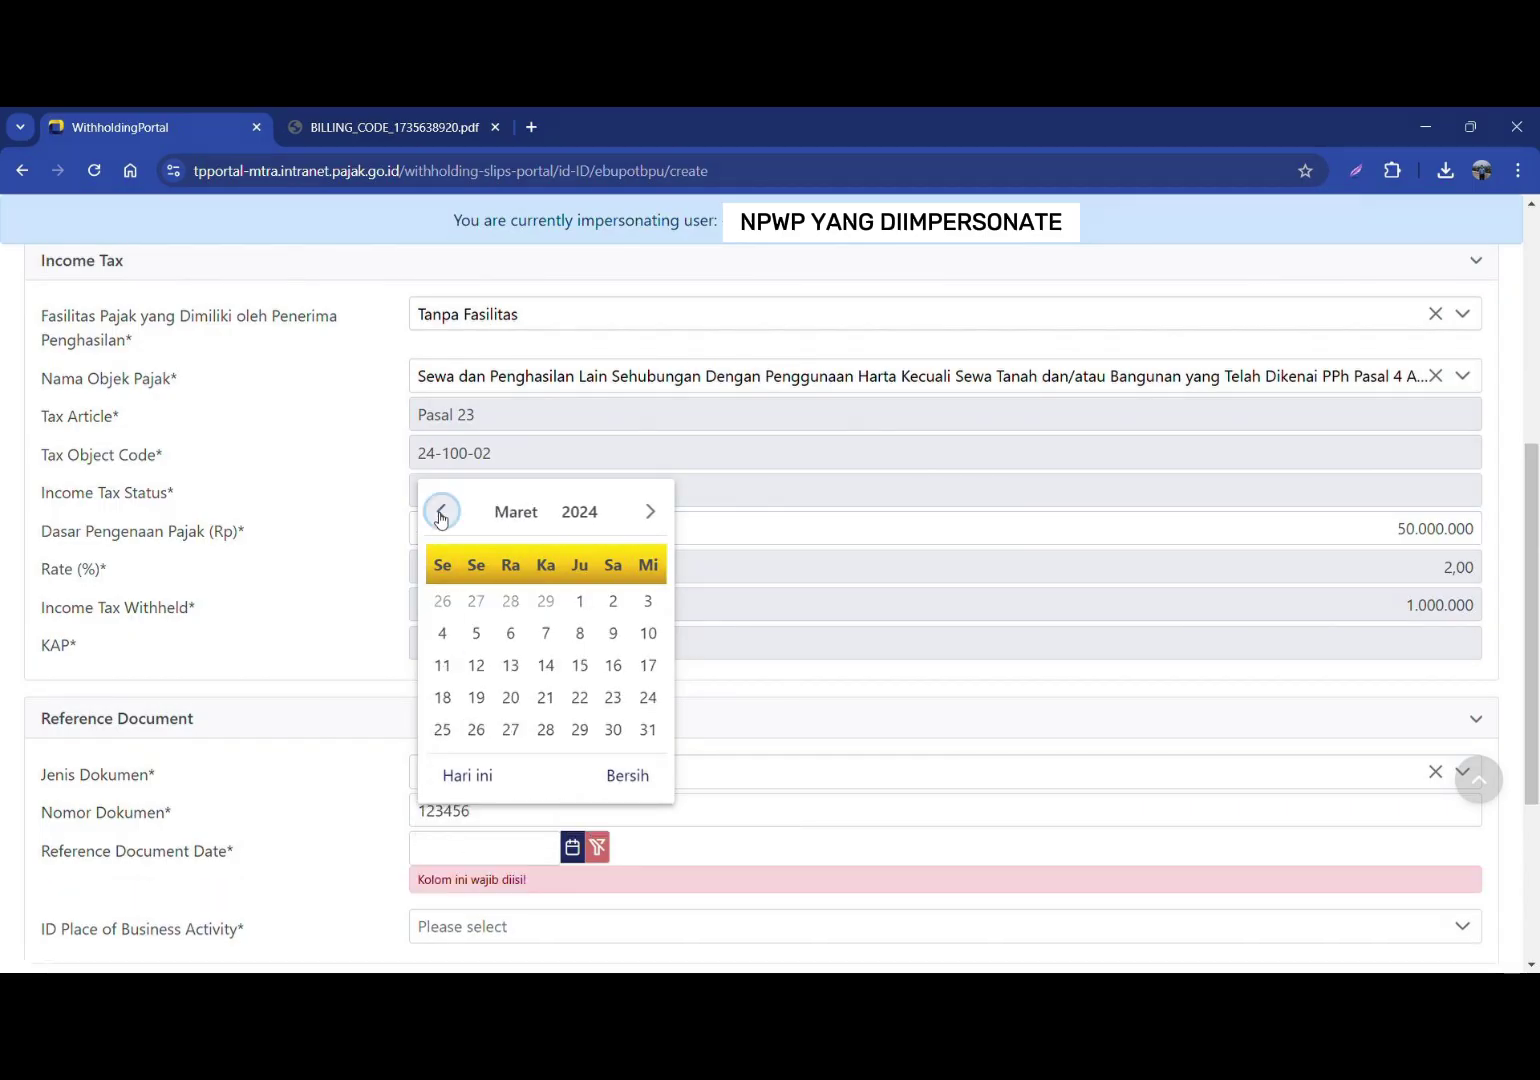
click(589, 605)
Step: Choose the business activity place and submit the PPh 23 slip
scroll(580, 650, down, 1)
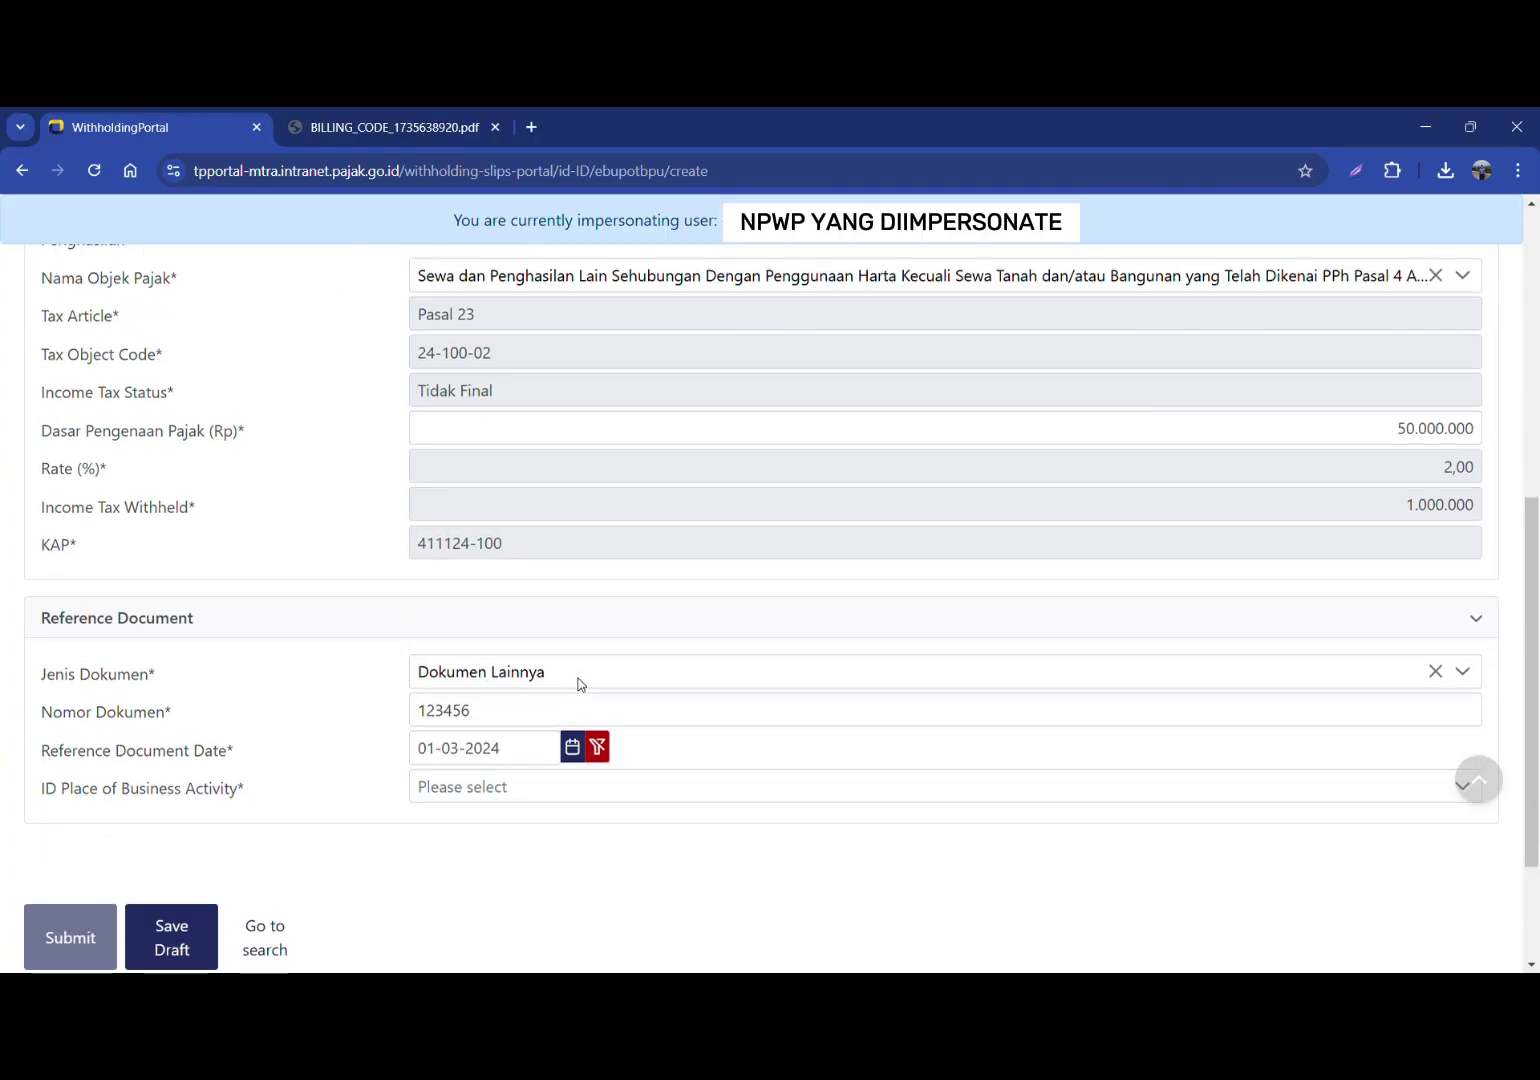
click(517, 799)
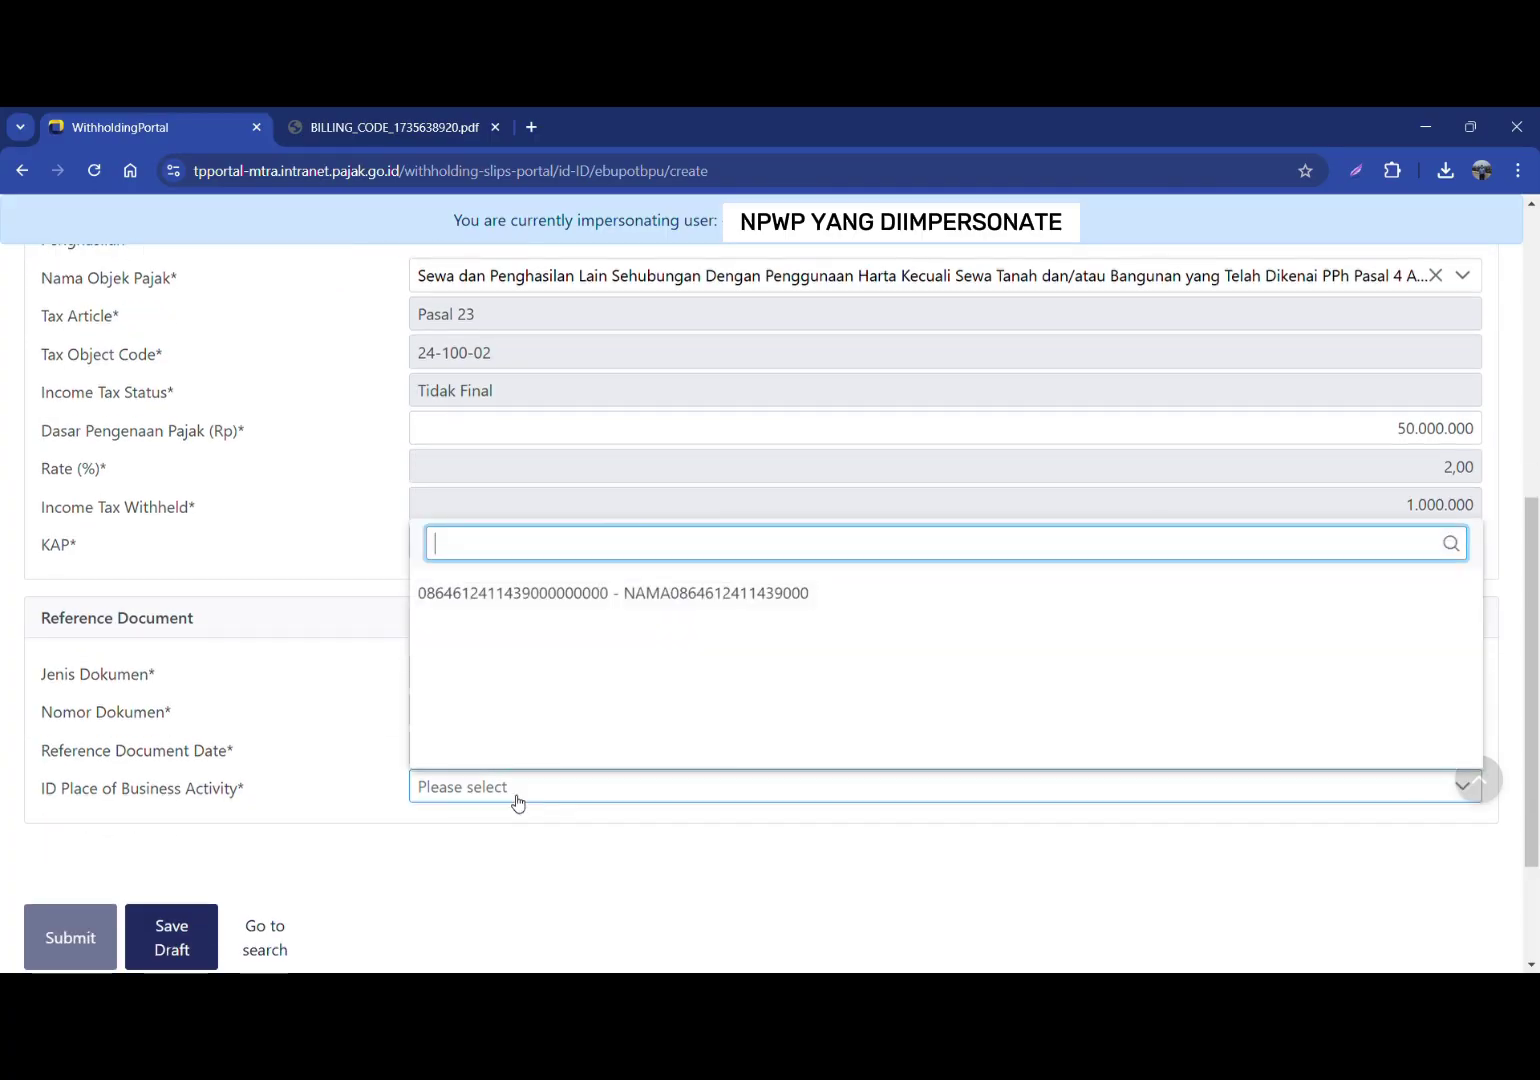
click(572, 595)
scroll(64, 745, down, 2)
click(64, 745)
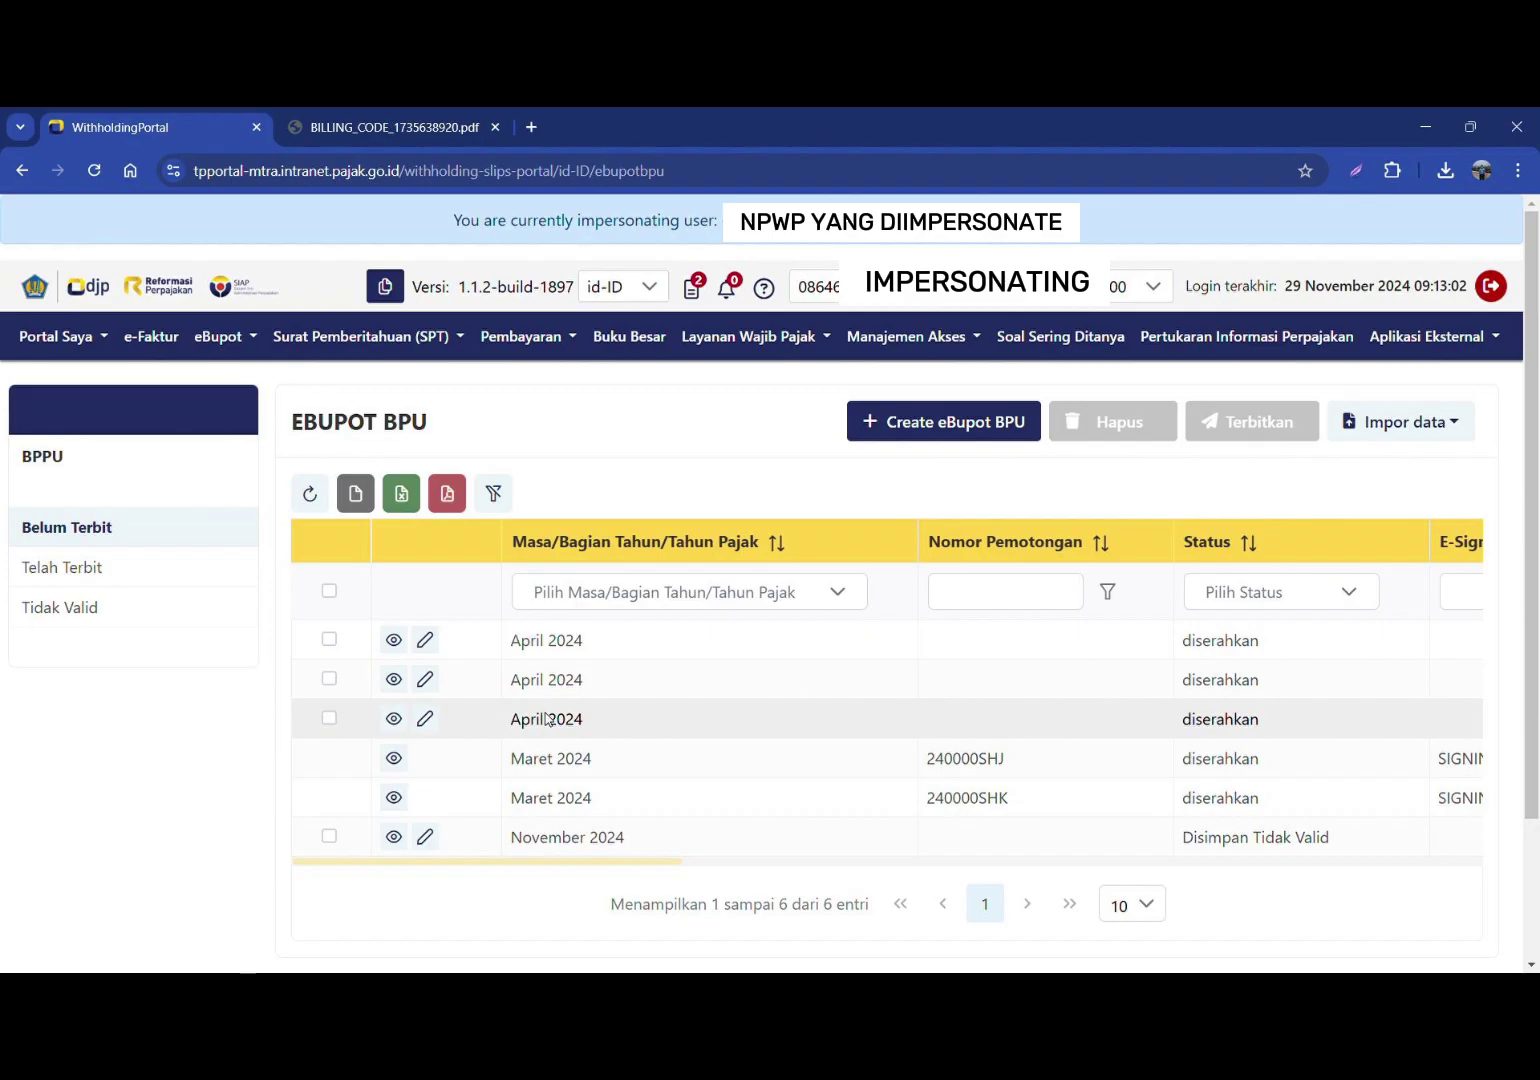
Step: Tick the three April 2024 slips in the BPPU list
click(330, 640)
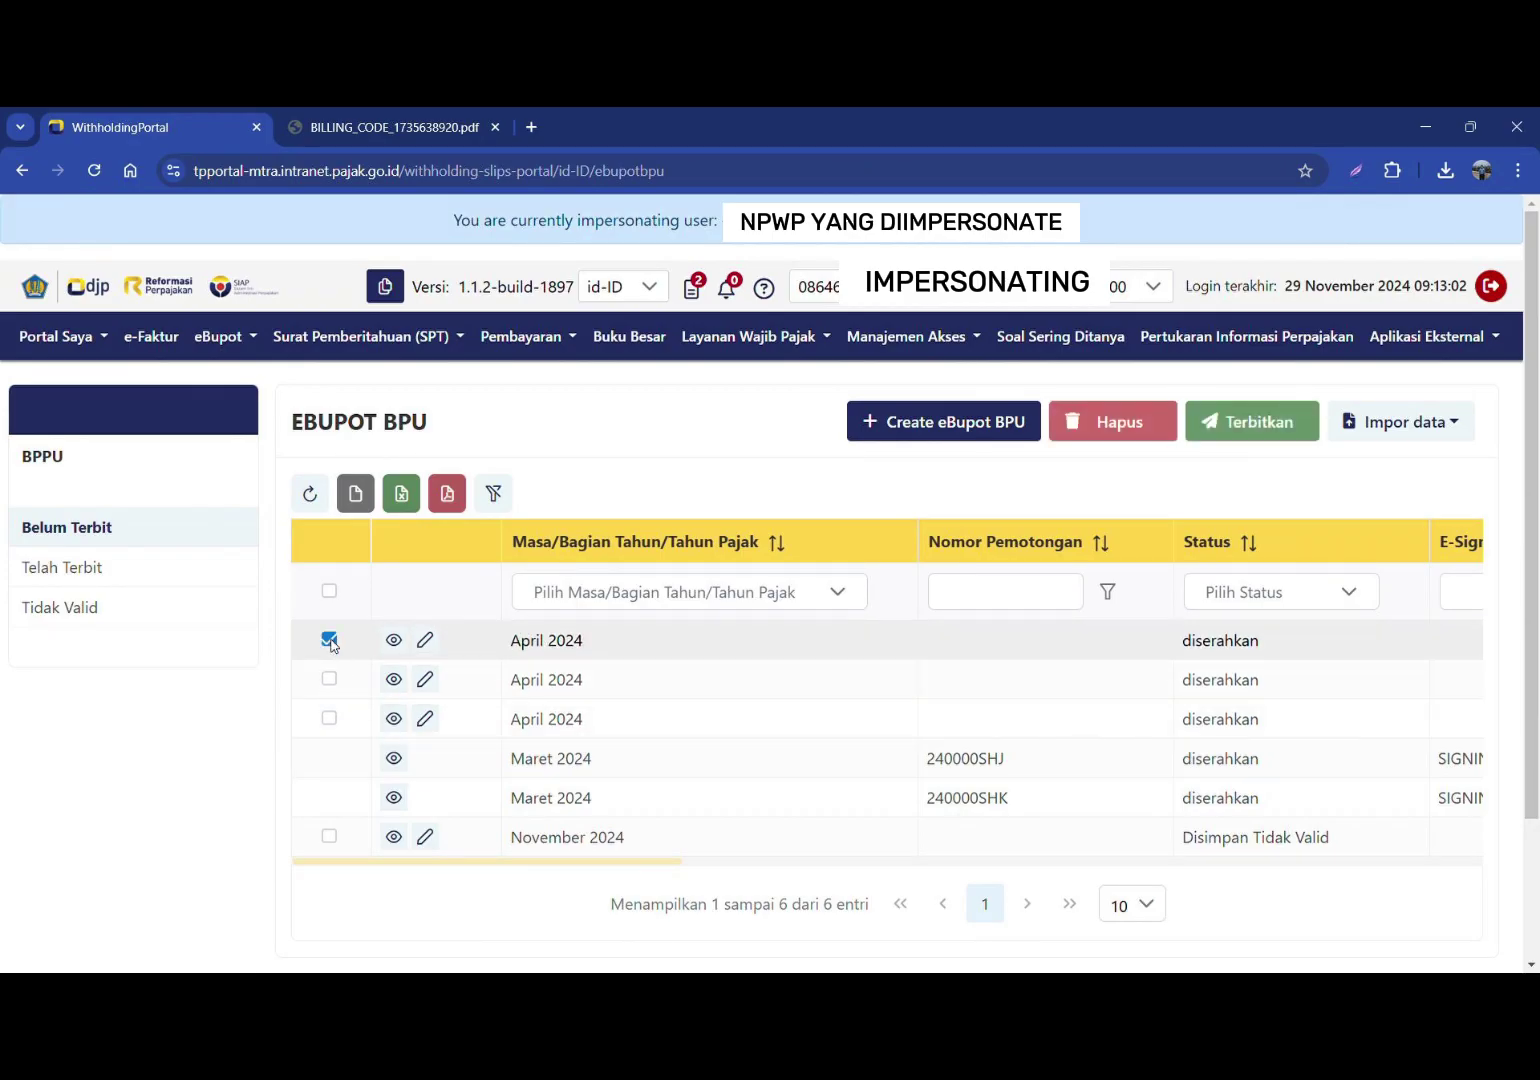
click(330, 640)
click(329, 679)
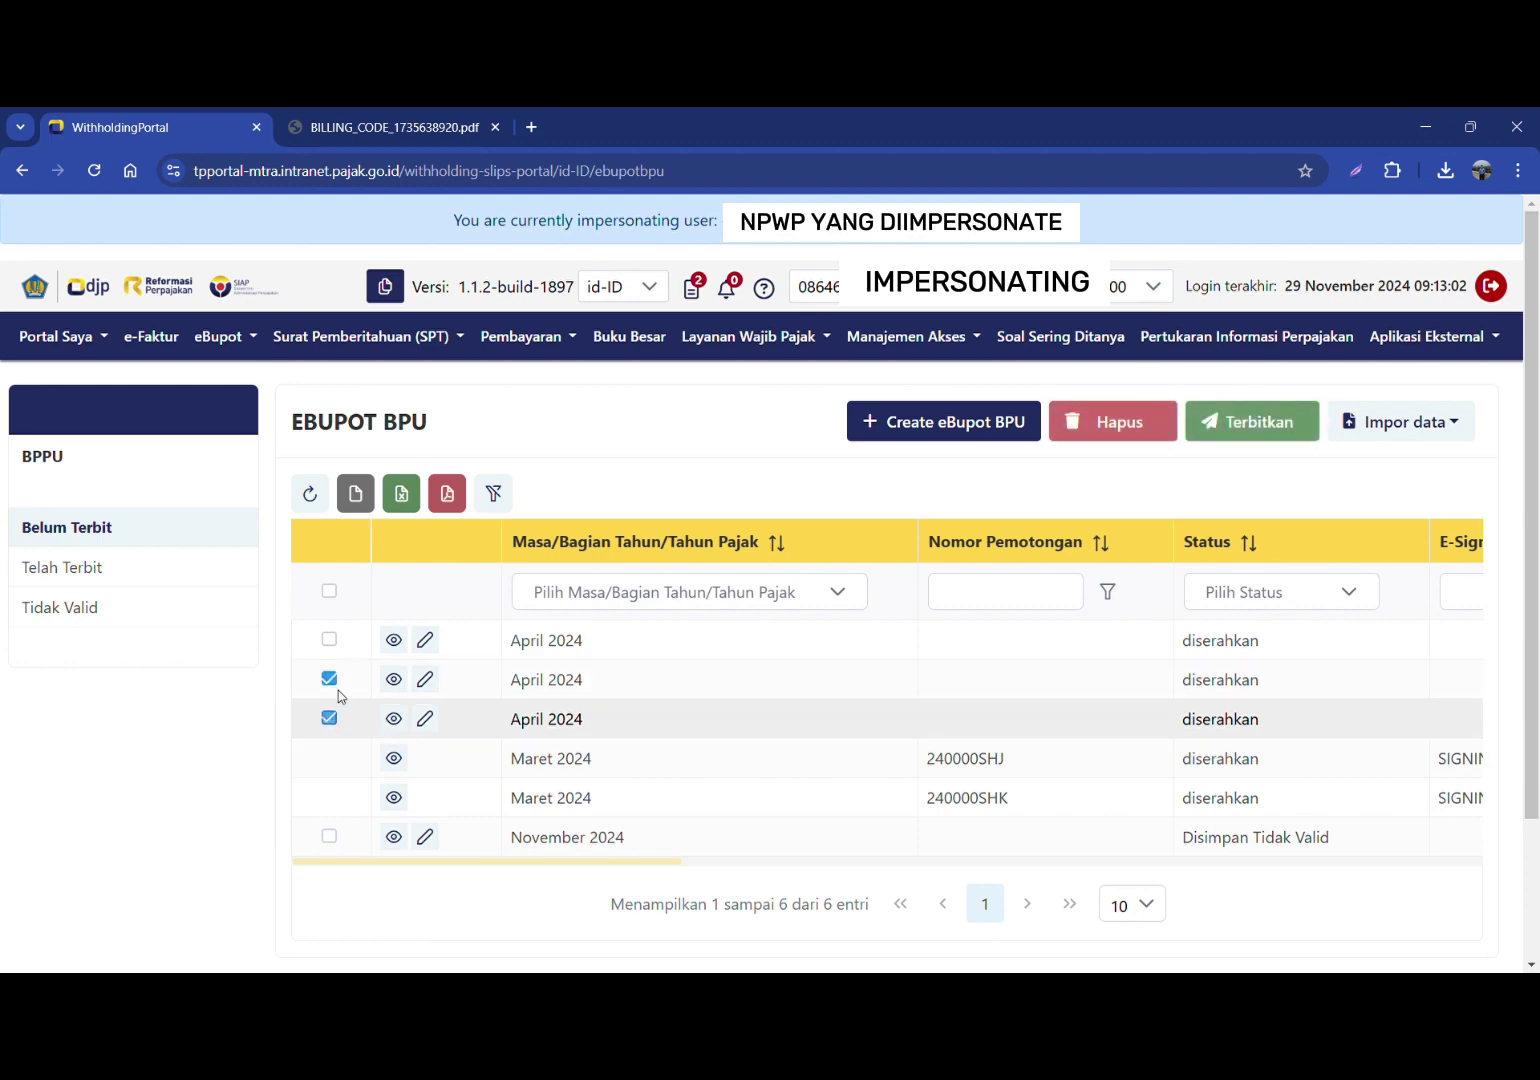
click(331, 640)
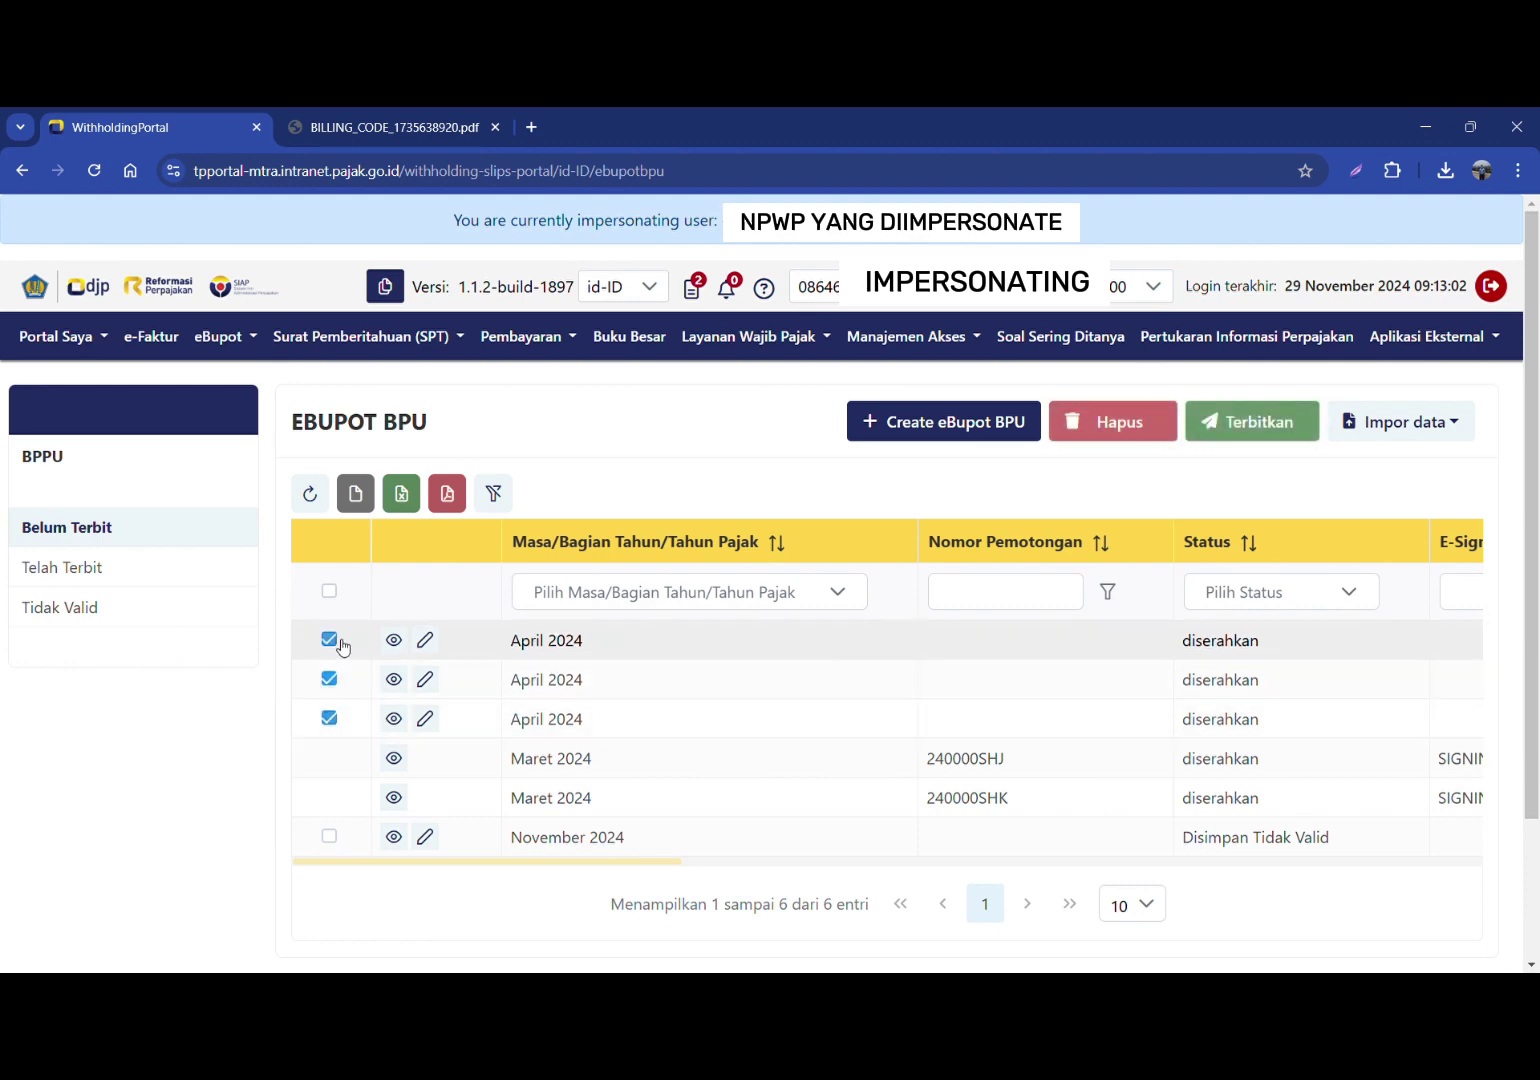
Step: Issue the selected slips, confirming the signature with the signing password
click(1247, 421)
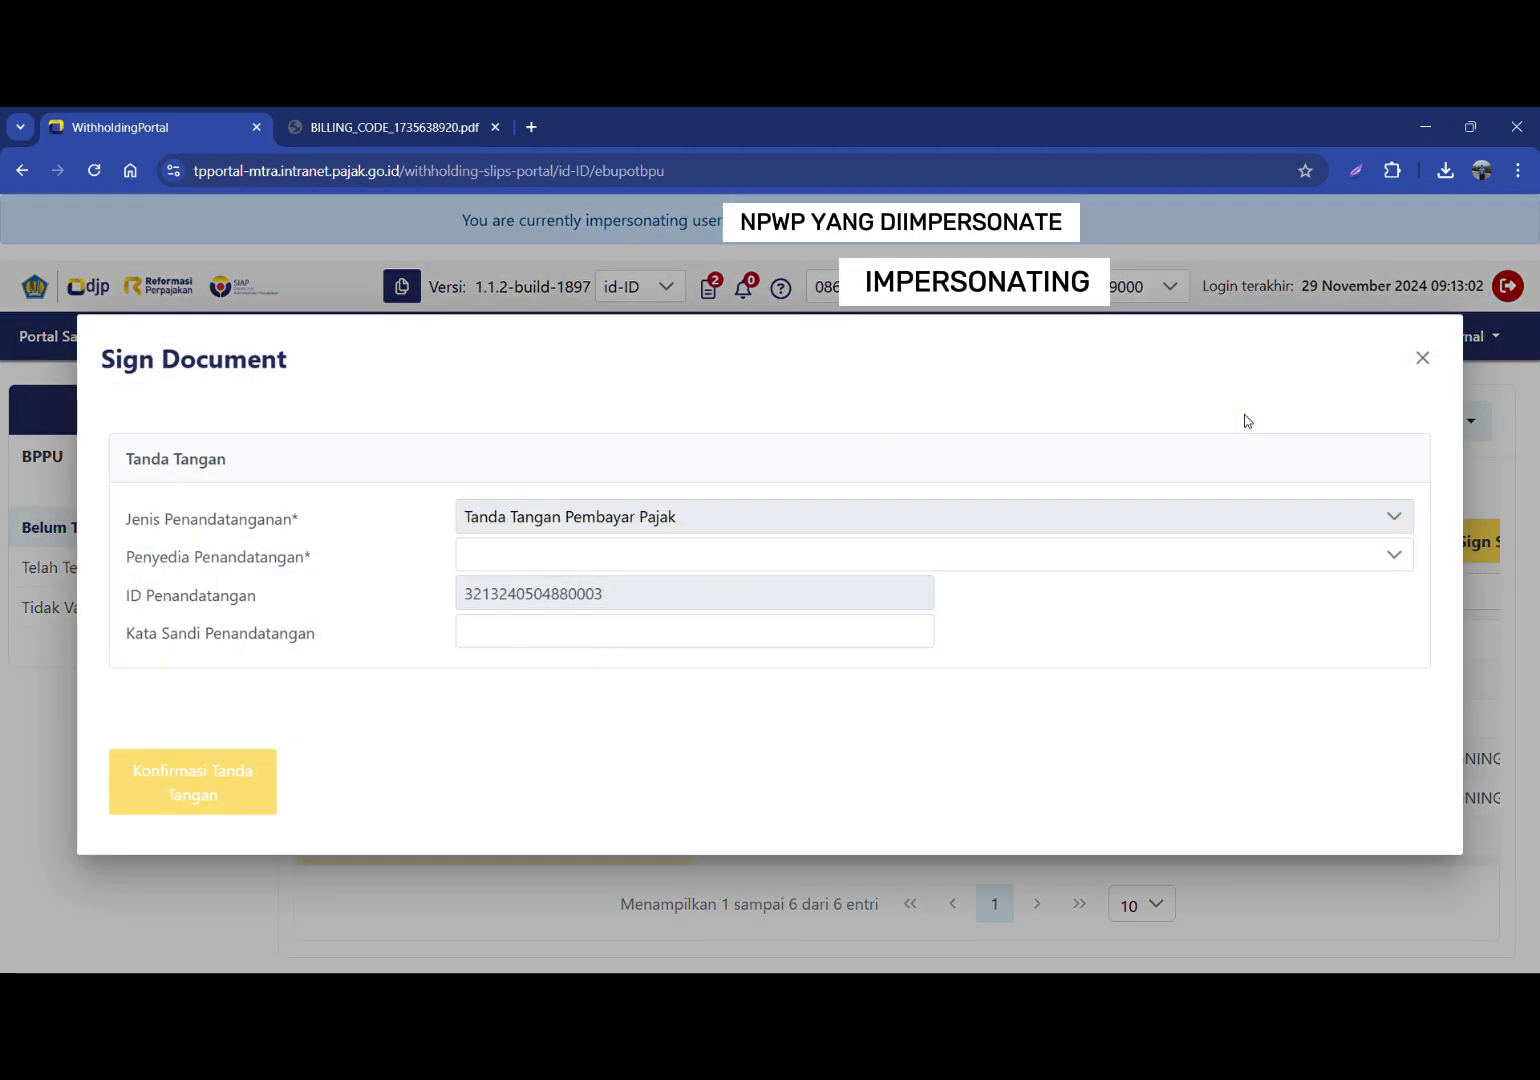
click(546, 631)
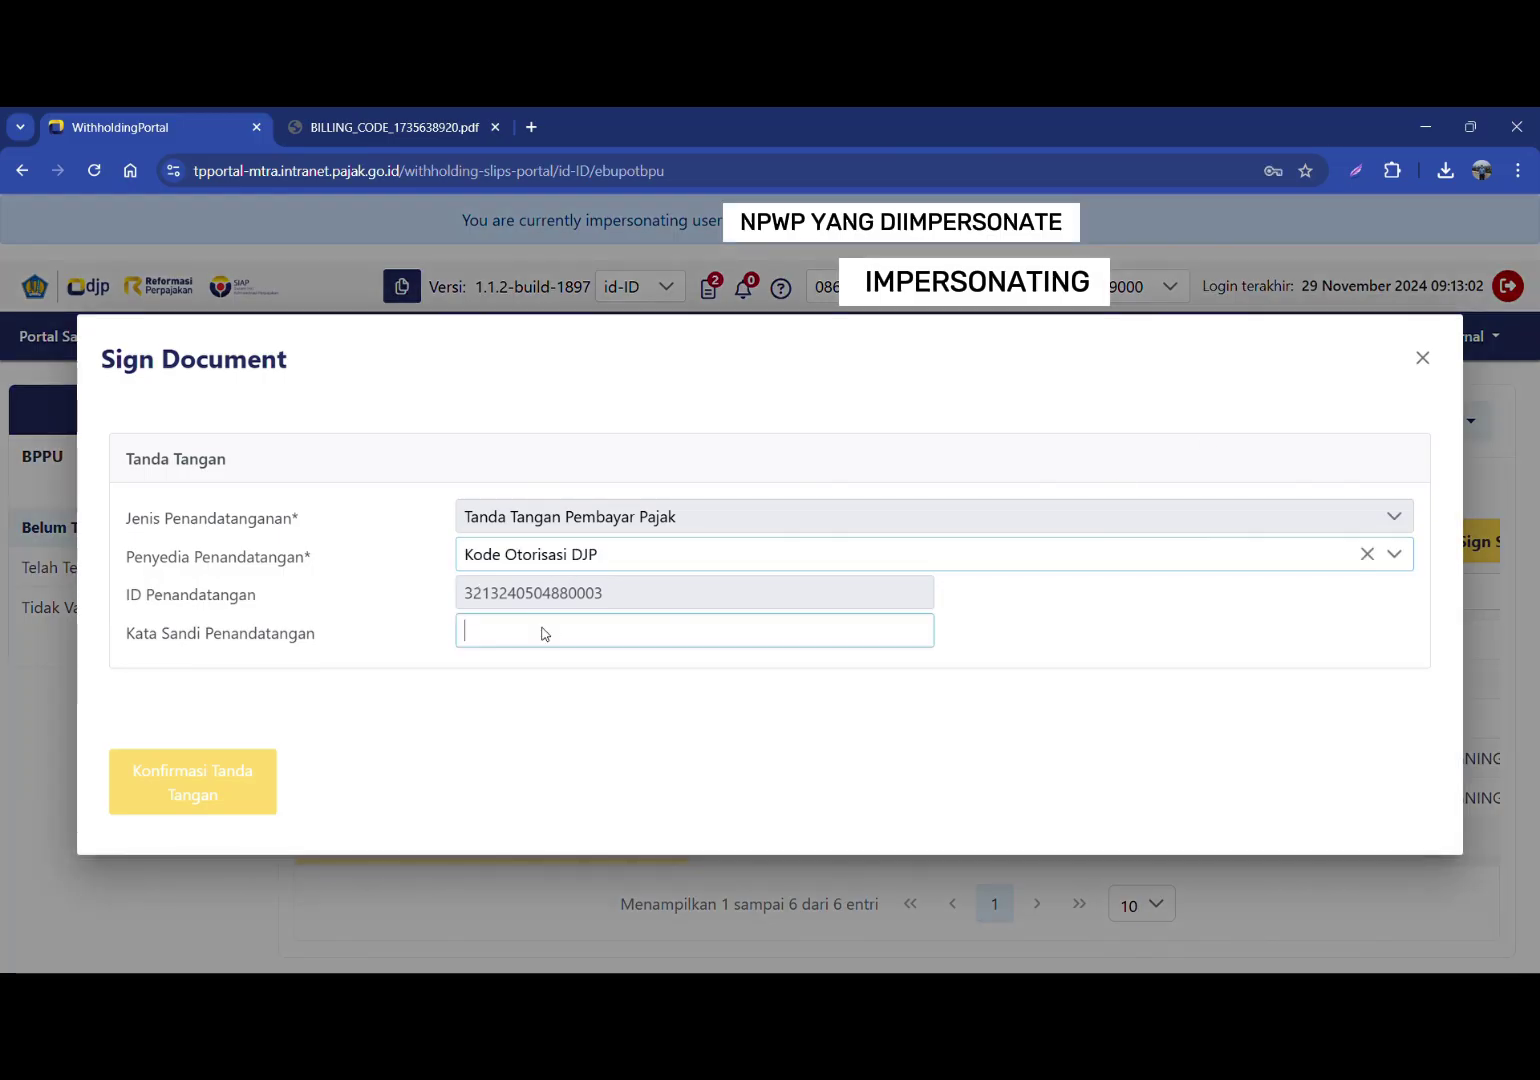
text(•••••••••••)
click(186, 806)
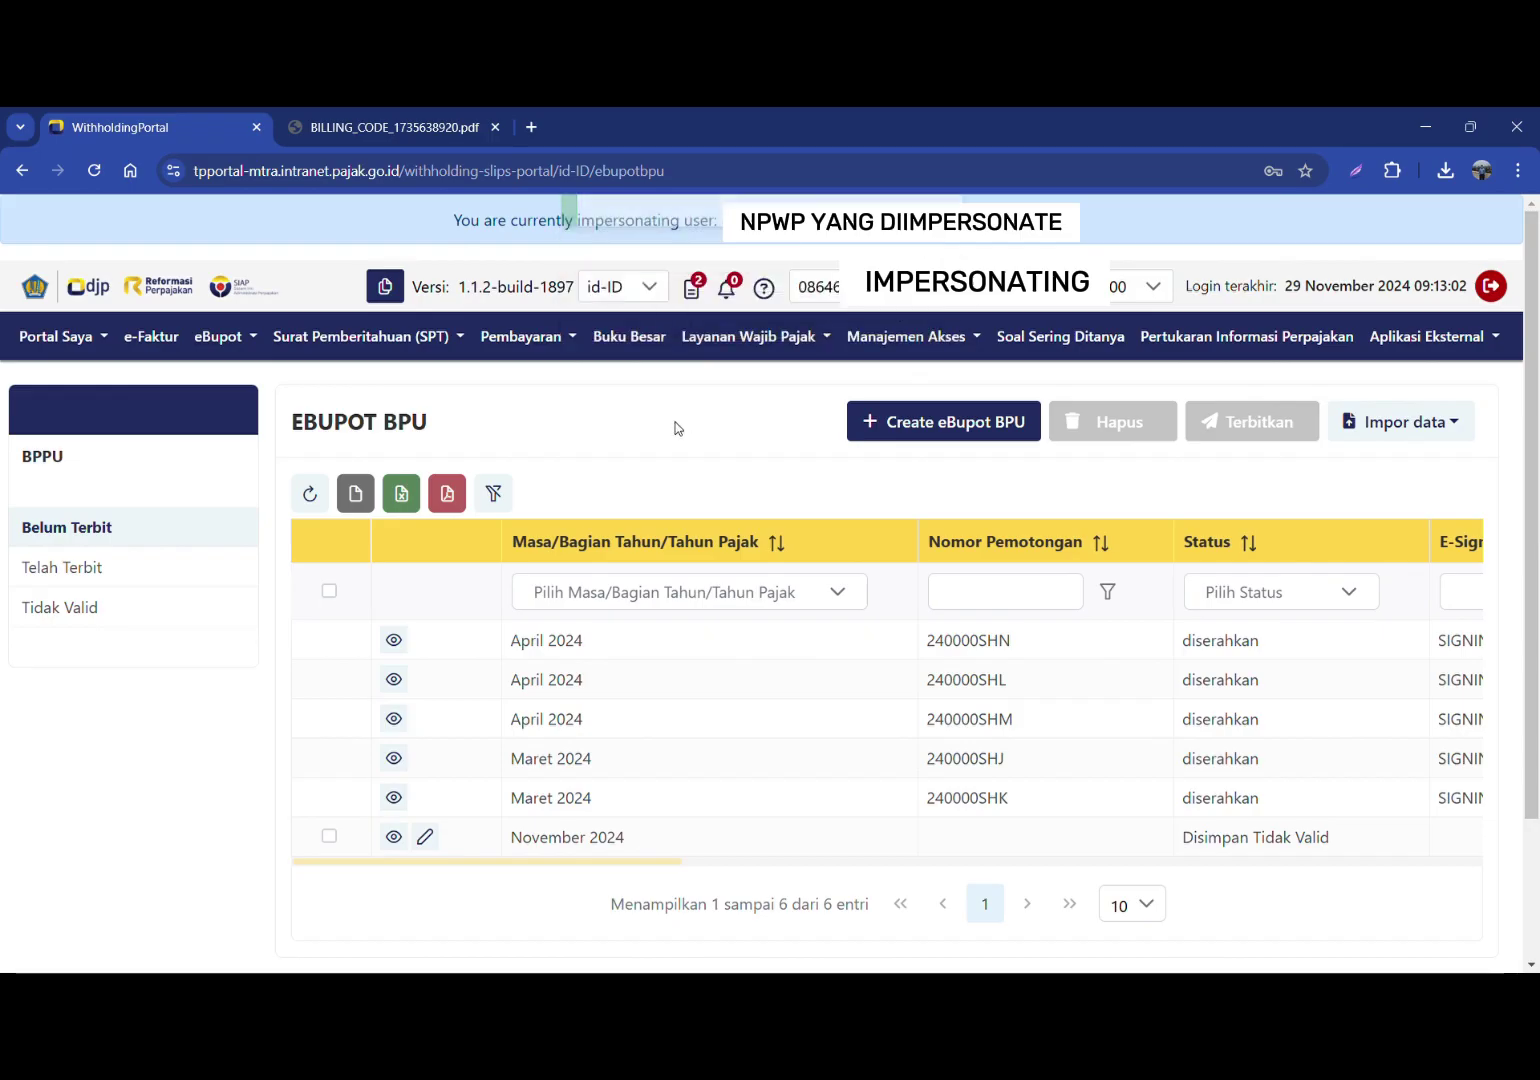
Step: Review the Status and E-Sign Status of the three signed slips
double_click(1220, 679)
drag(666, 871, 876, 883)
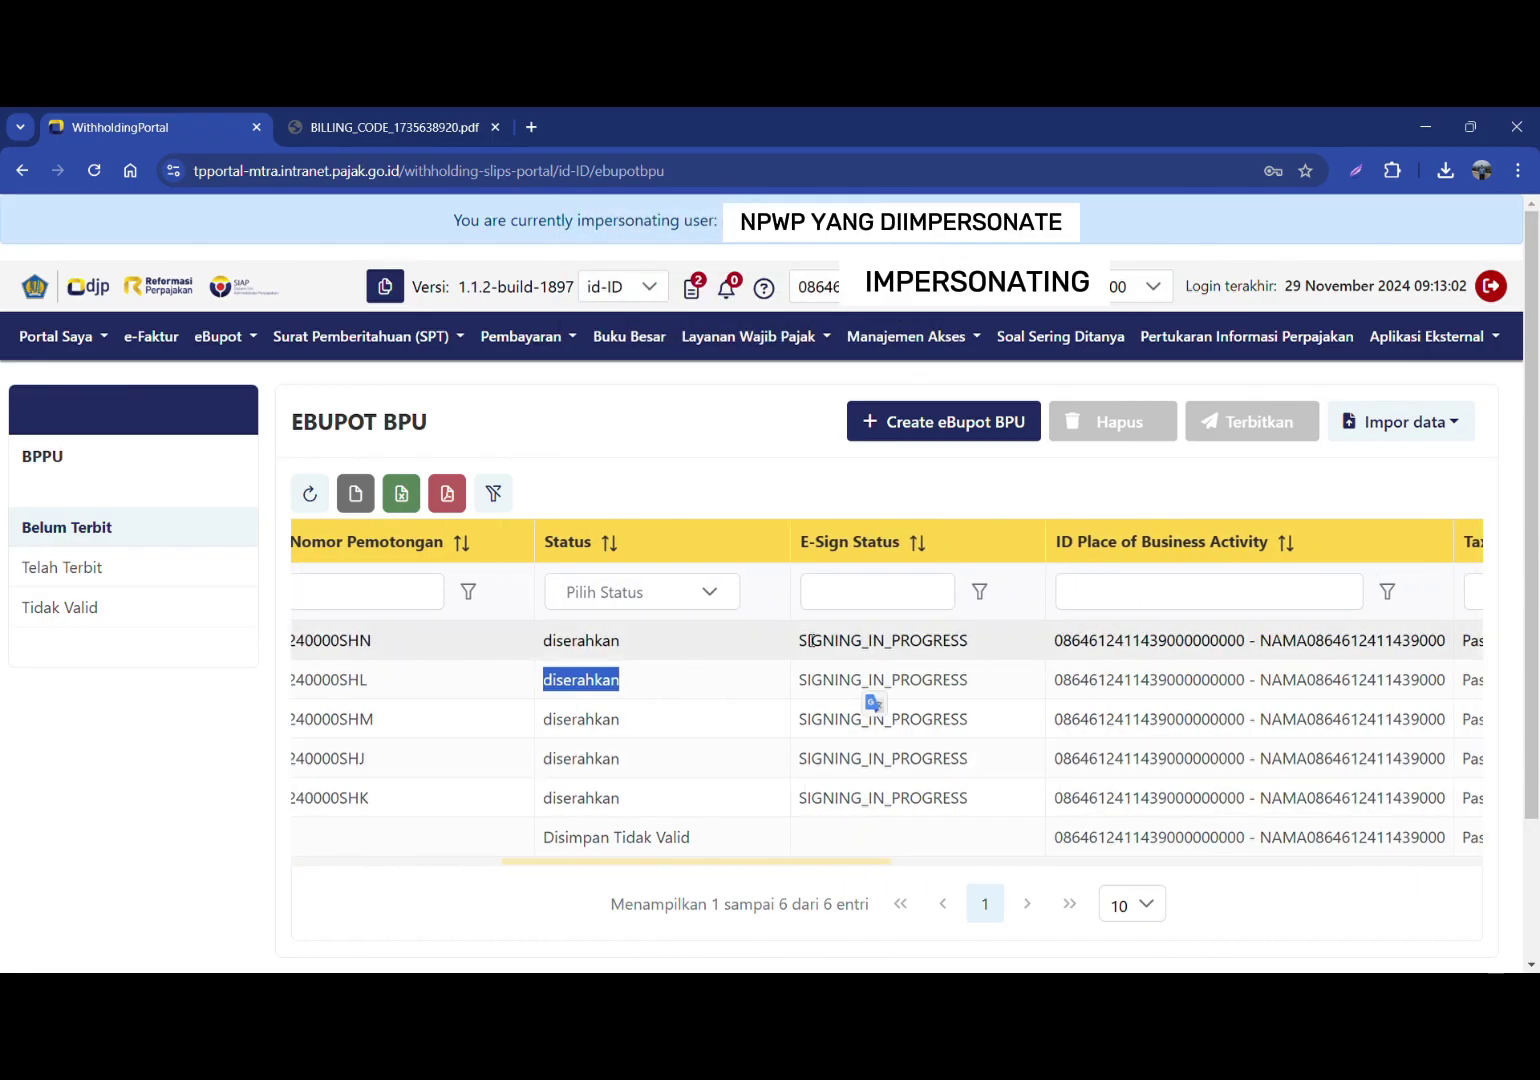
mouse_move(860, 645)
mouse_down()
mouse_move(859, 680)
mouse_move(880, 656)
mouse_up()
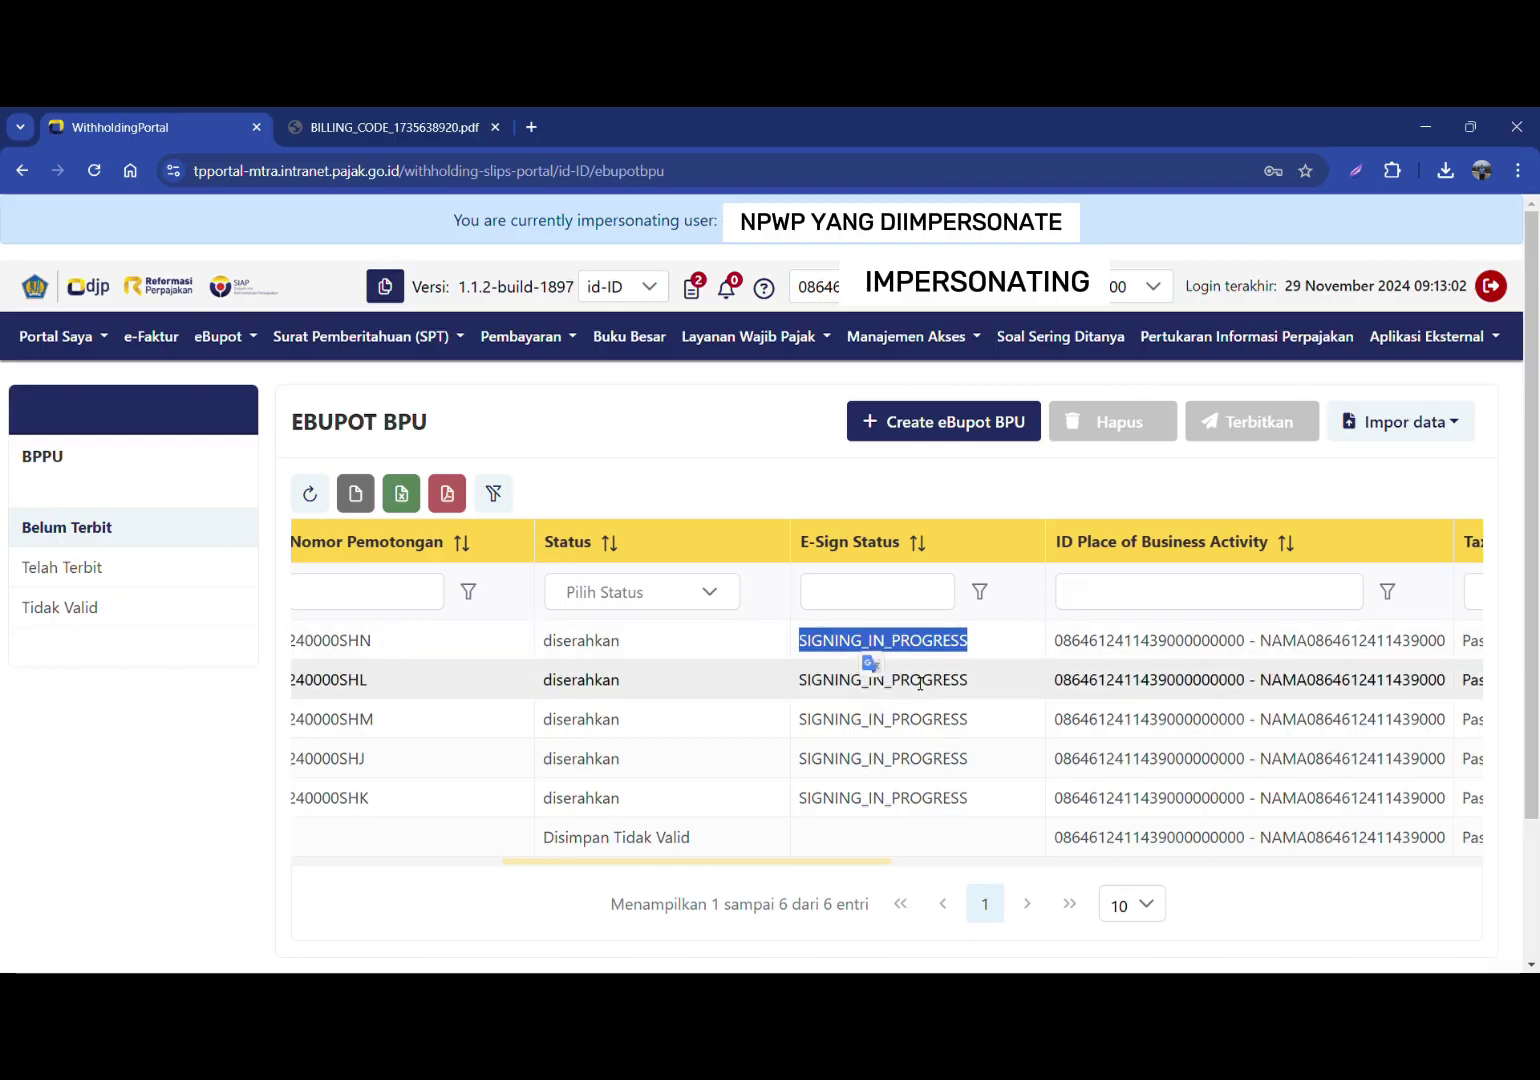
double_click(917, 683)
double_click(921, 722)
drag(921, 733, 840, 867)
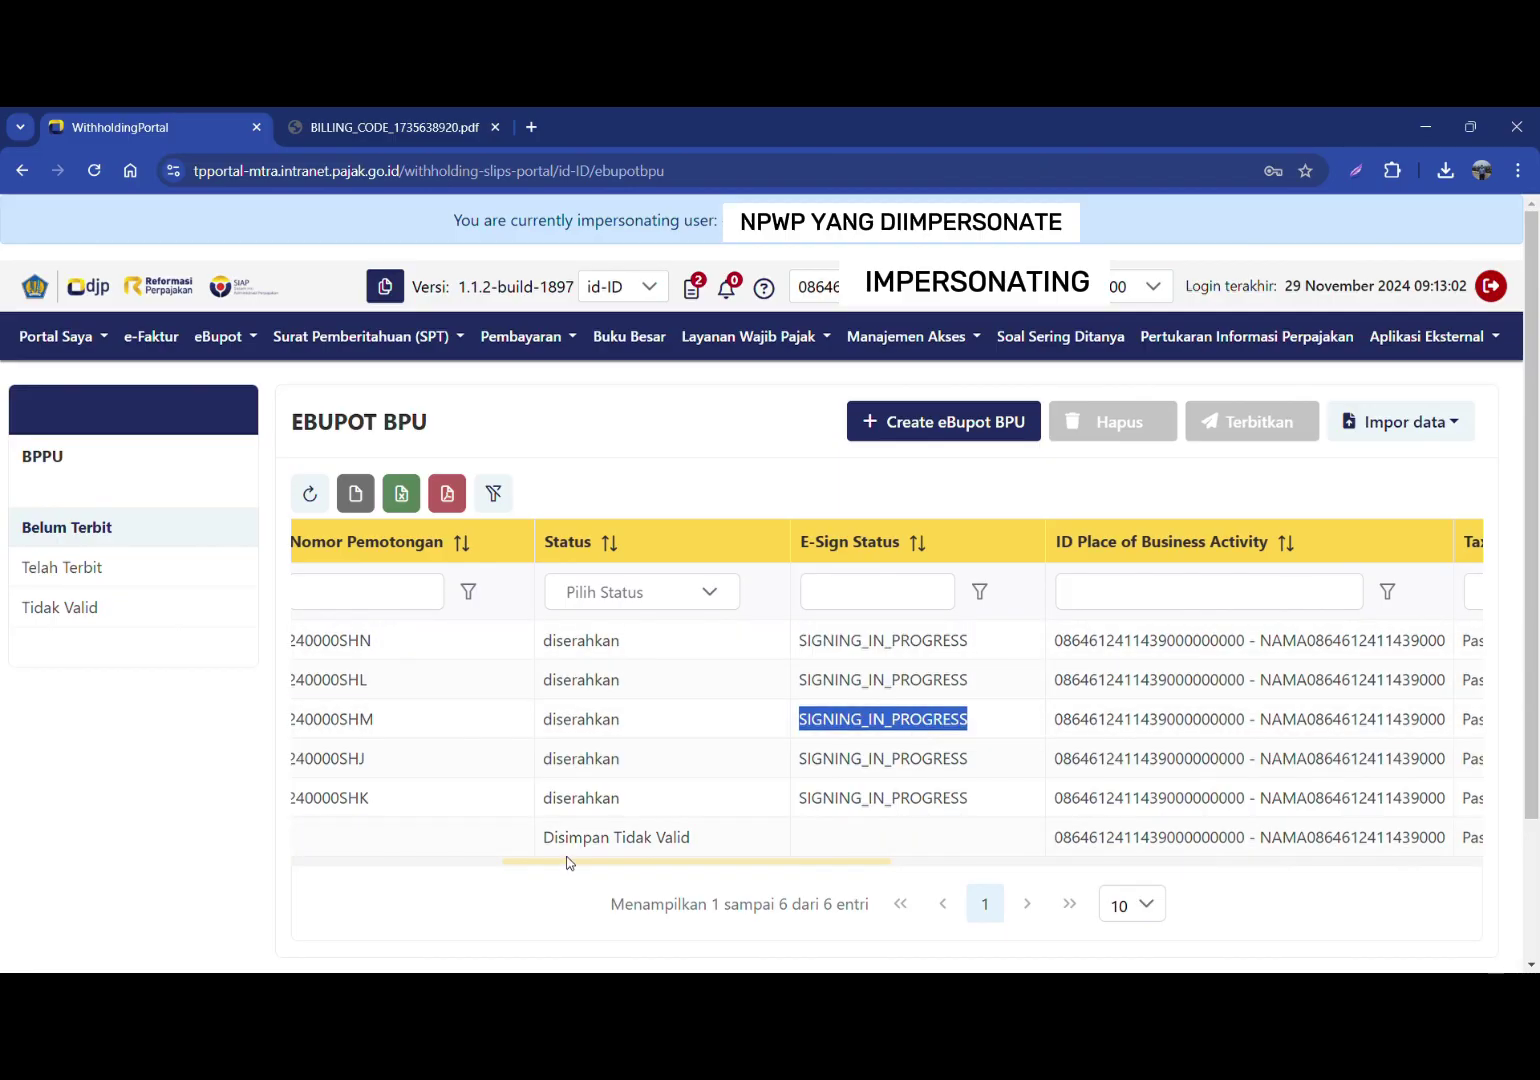
drag(567, 860, 213, 585)
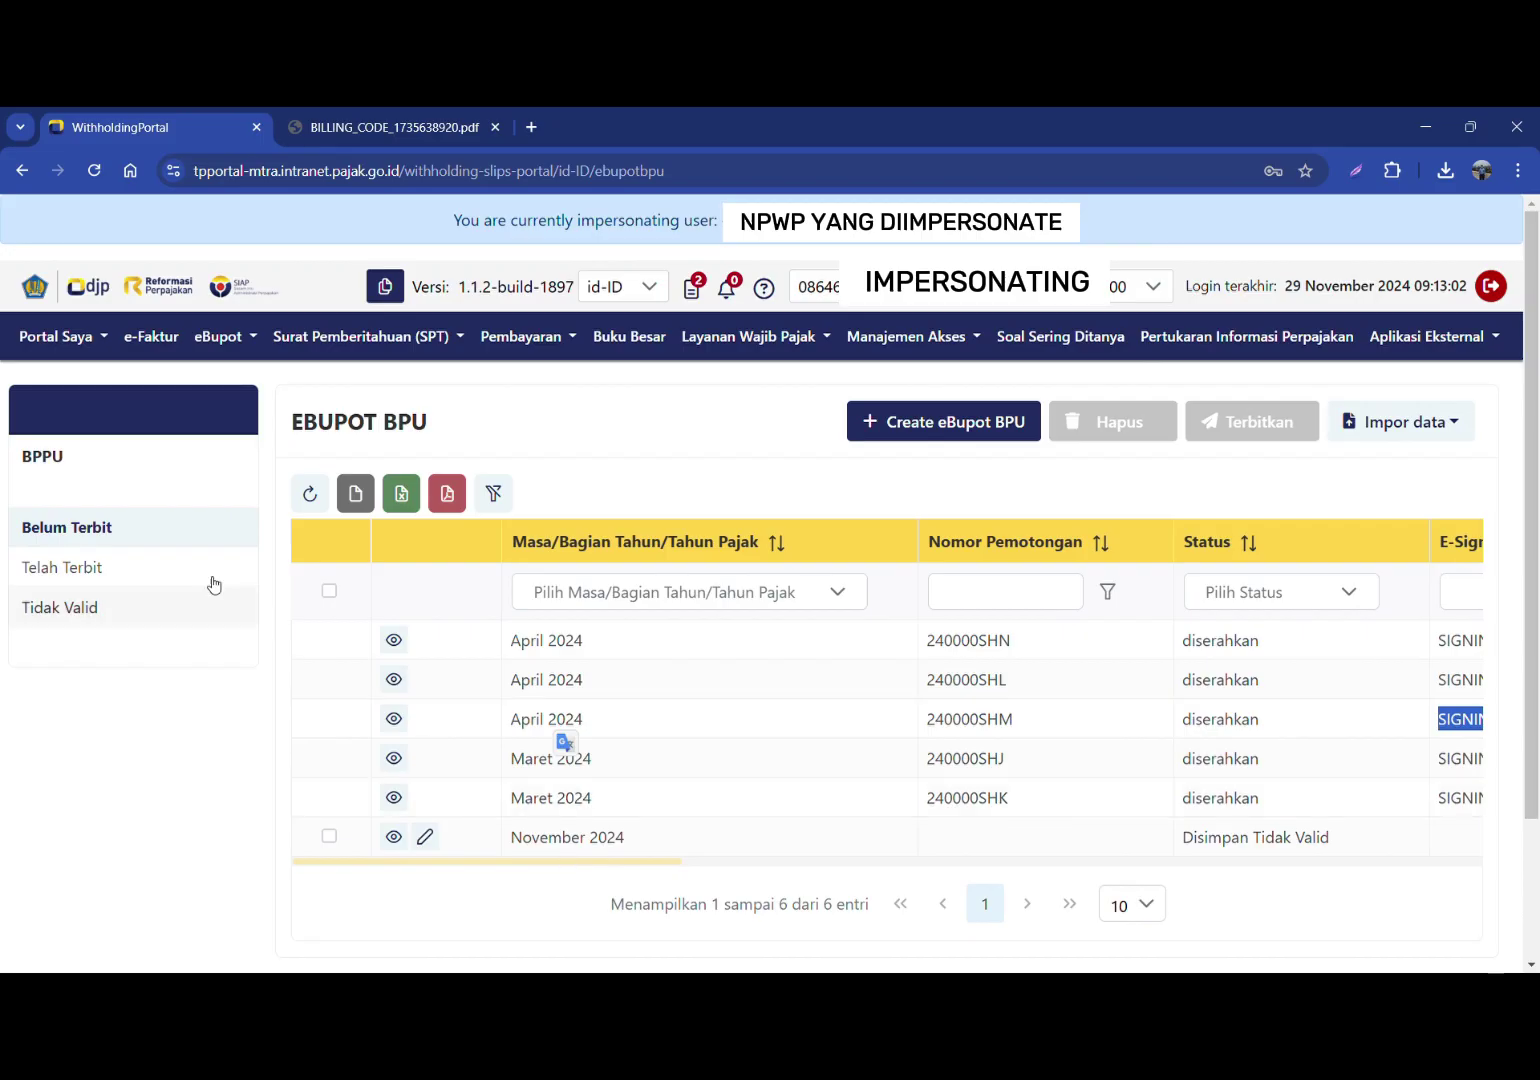
Step: Show the Telah Terbit list and mark the three issued April 2024 slips
click(76, 567)
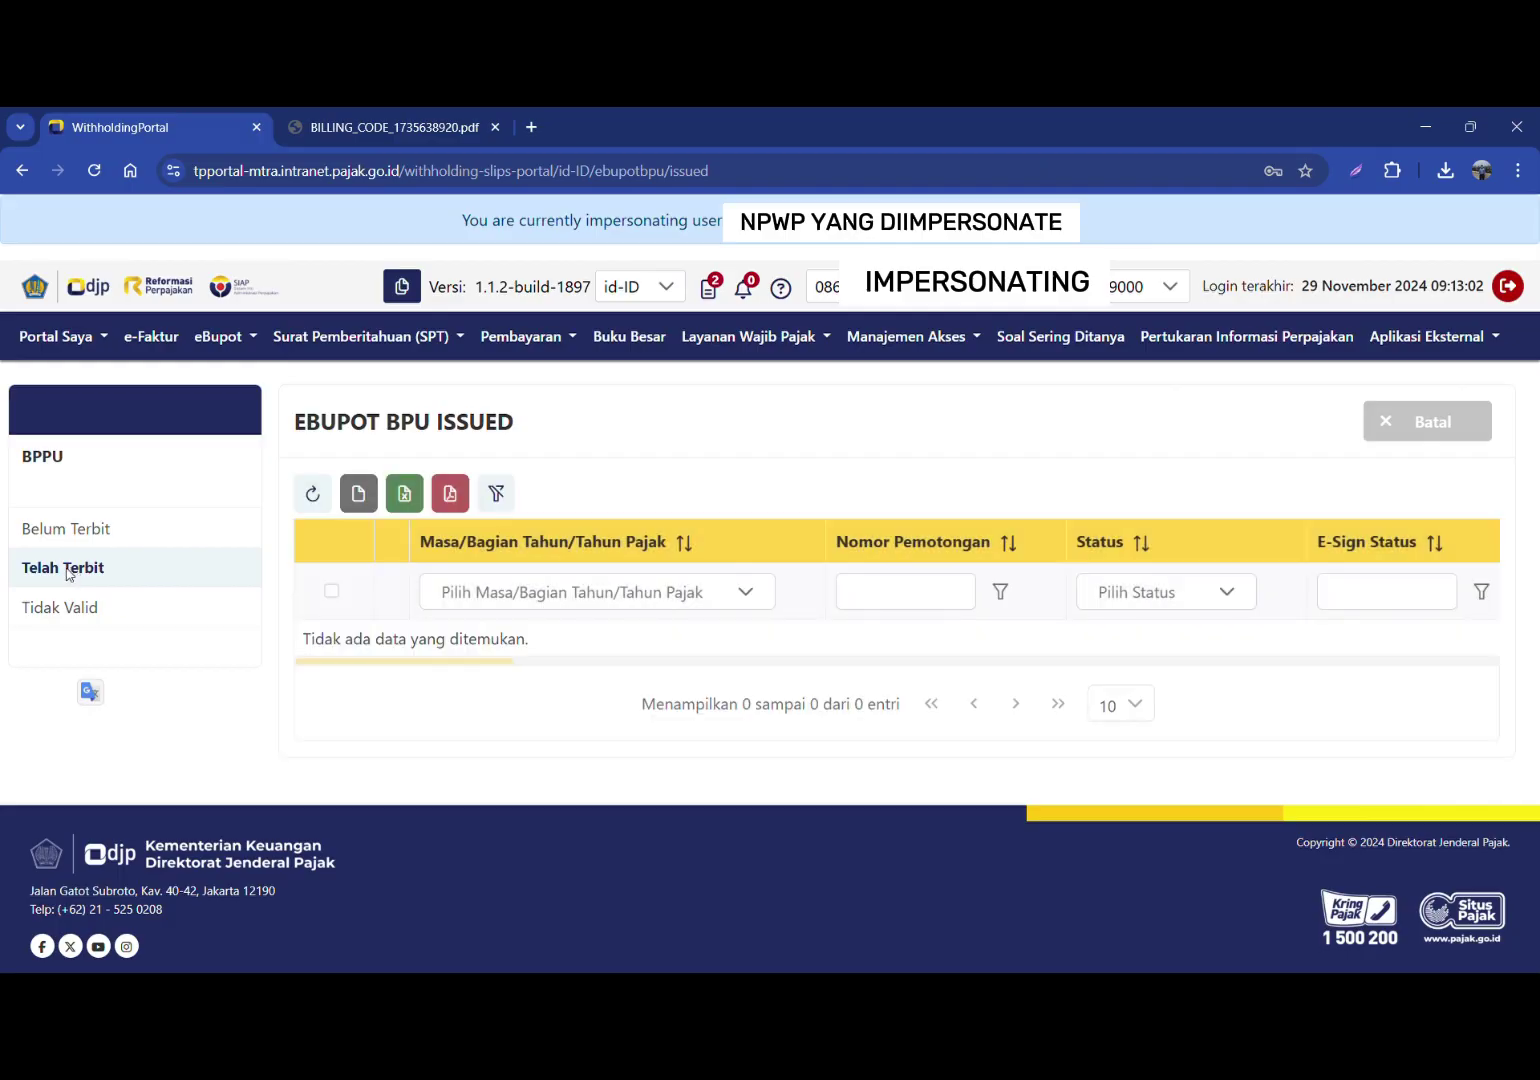
click(85, 570)
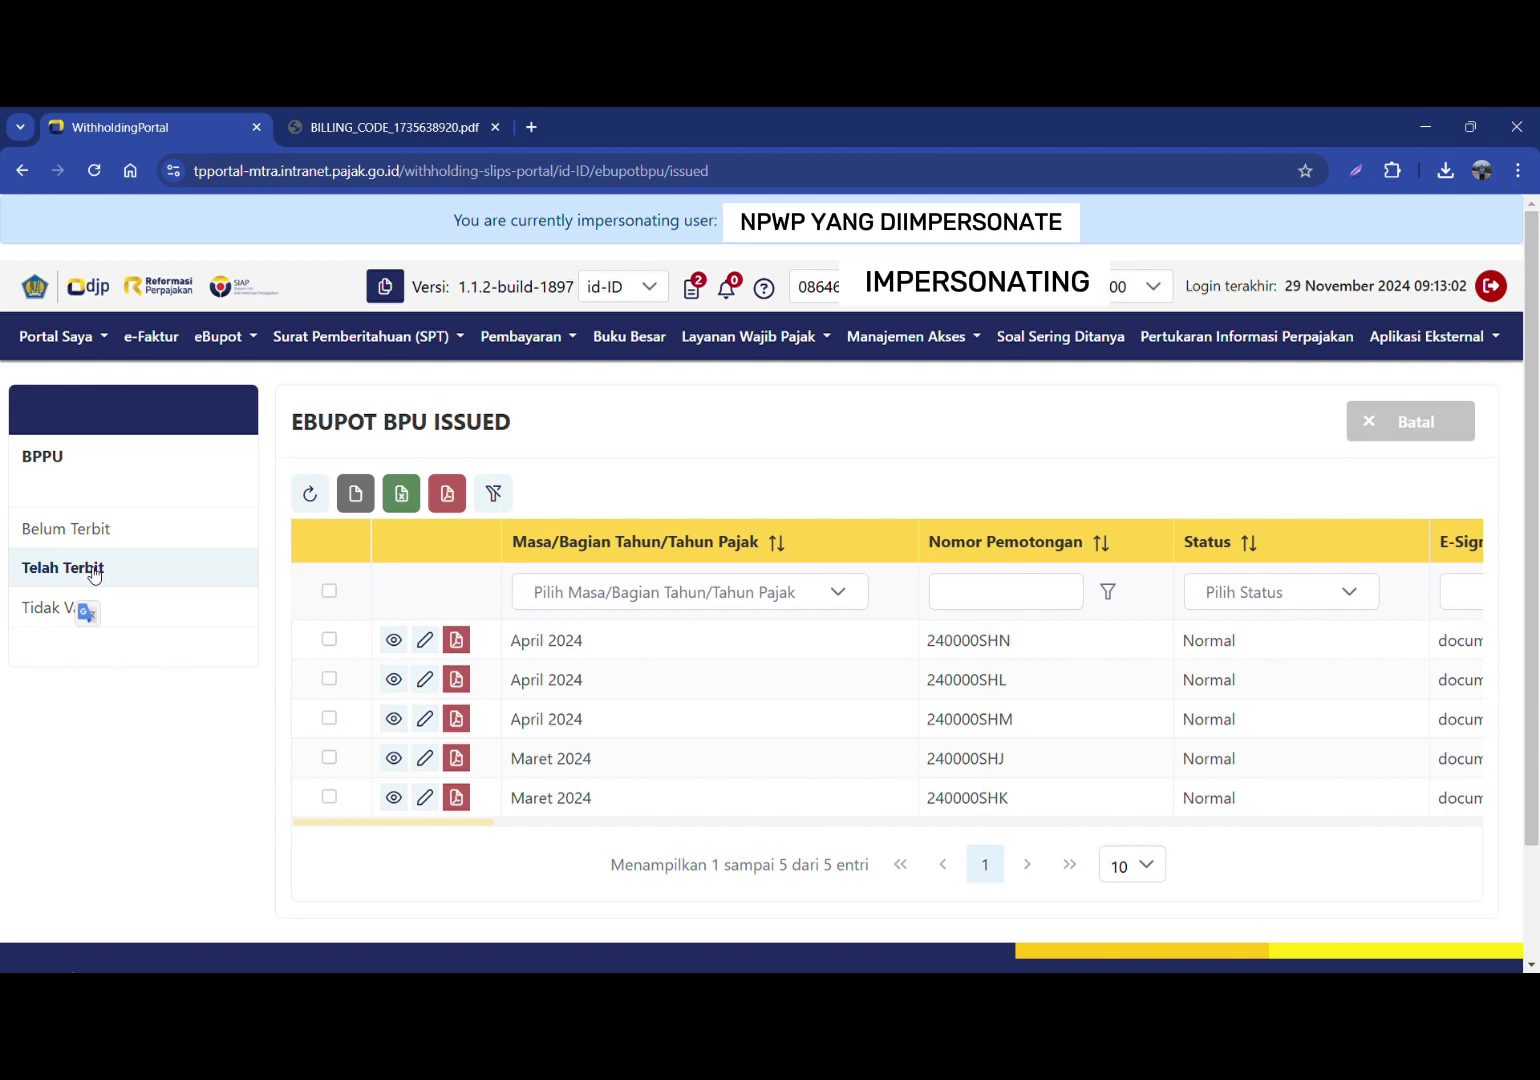
click(330, 641)
click(330, 679)
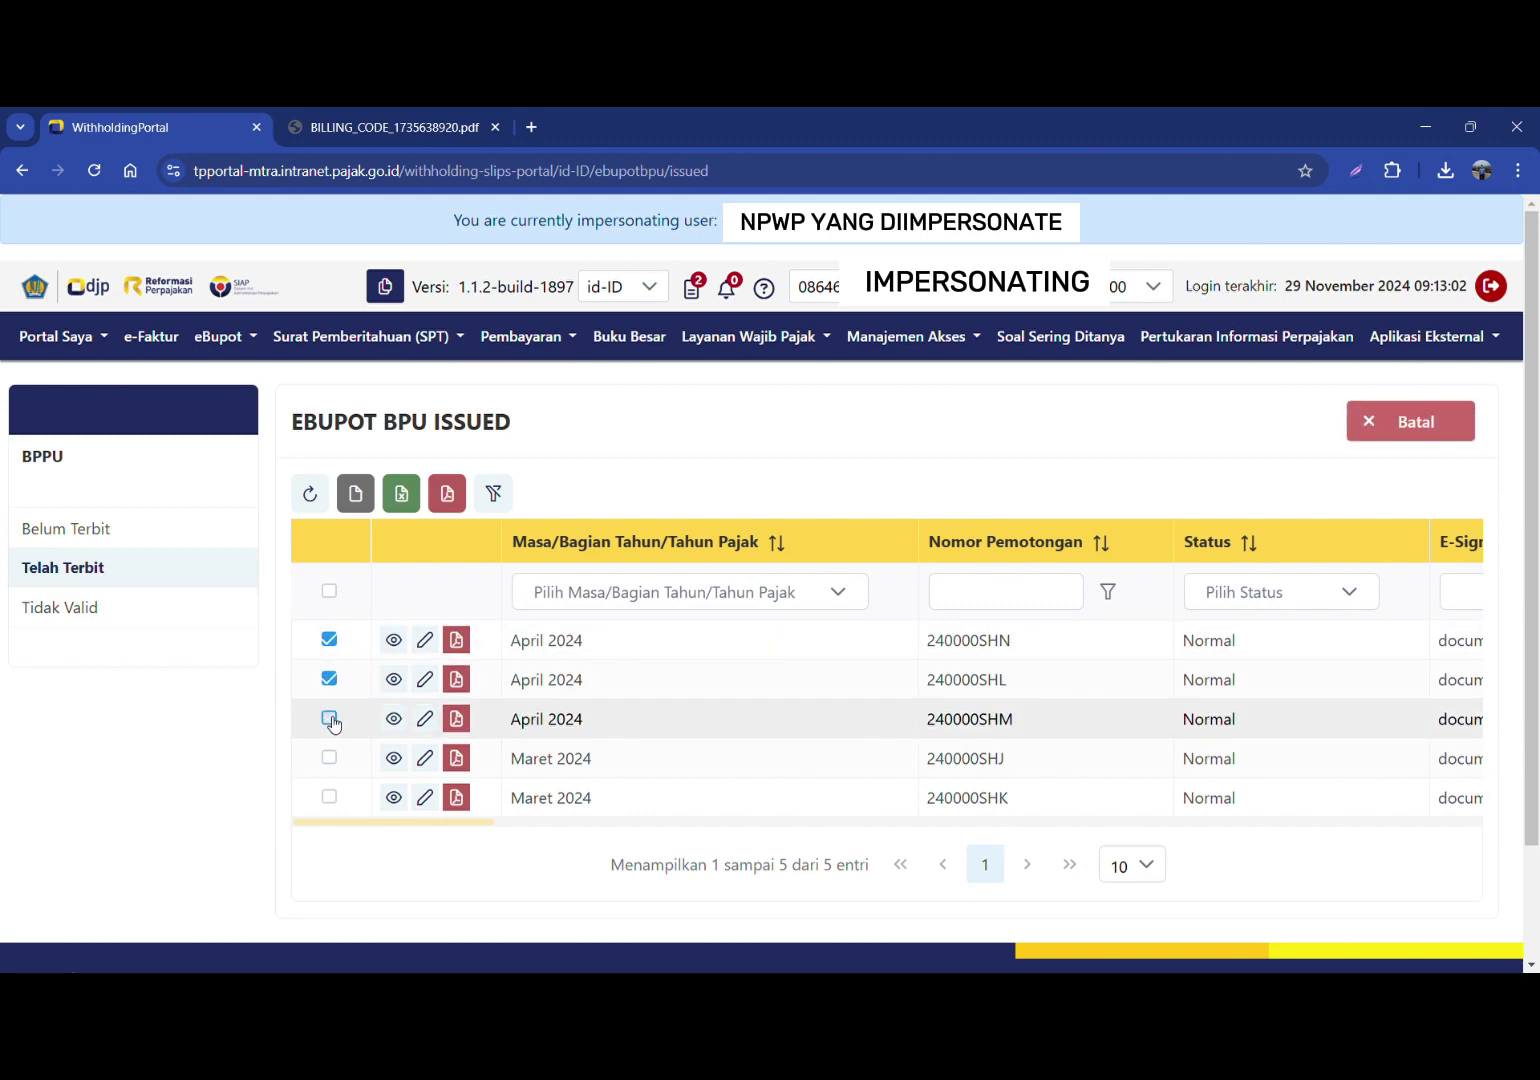
click(330, 719)
double_click(470, 421)
click(361, 336)
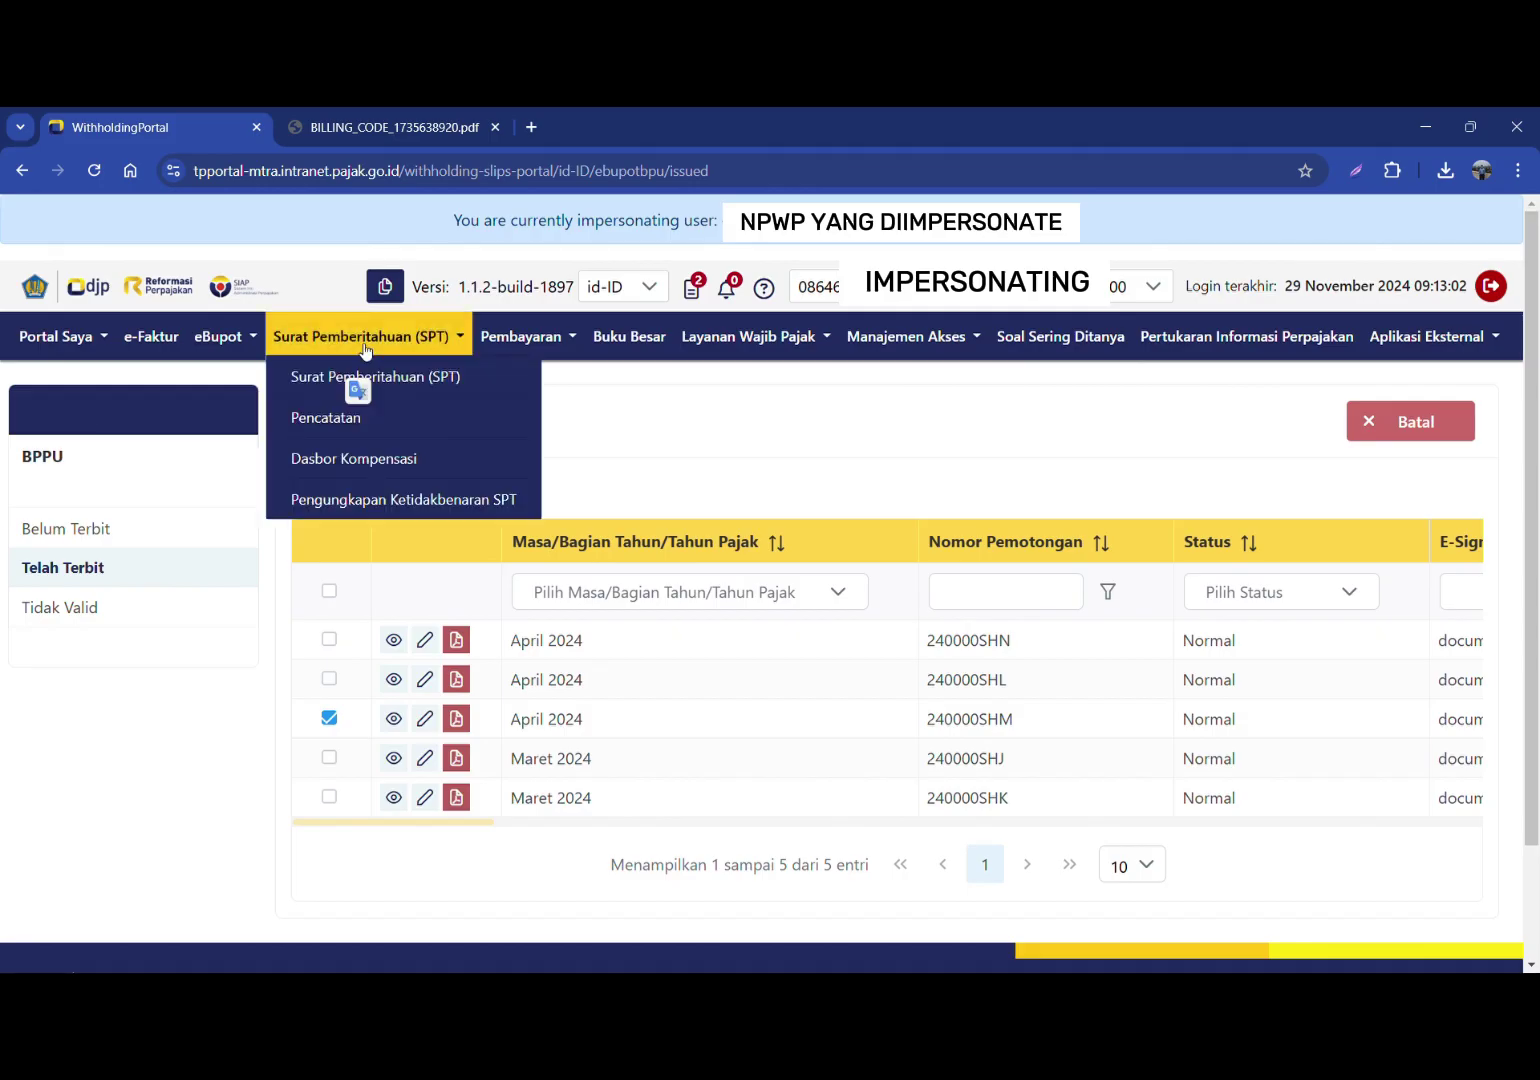
Step: Start a new SPT draft with return type Withholding Tax
click(428, 384)
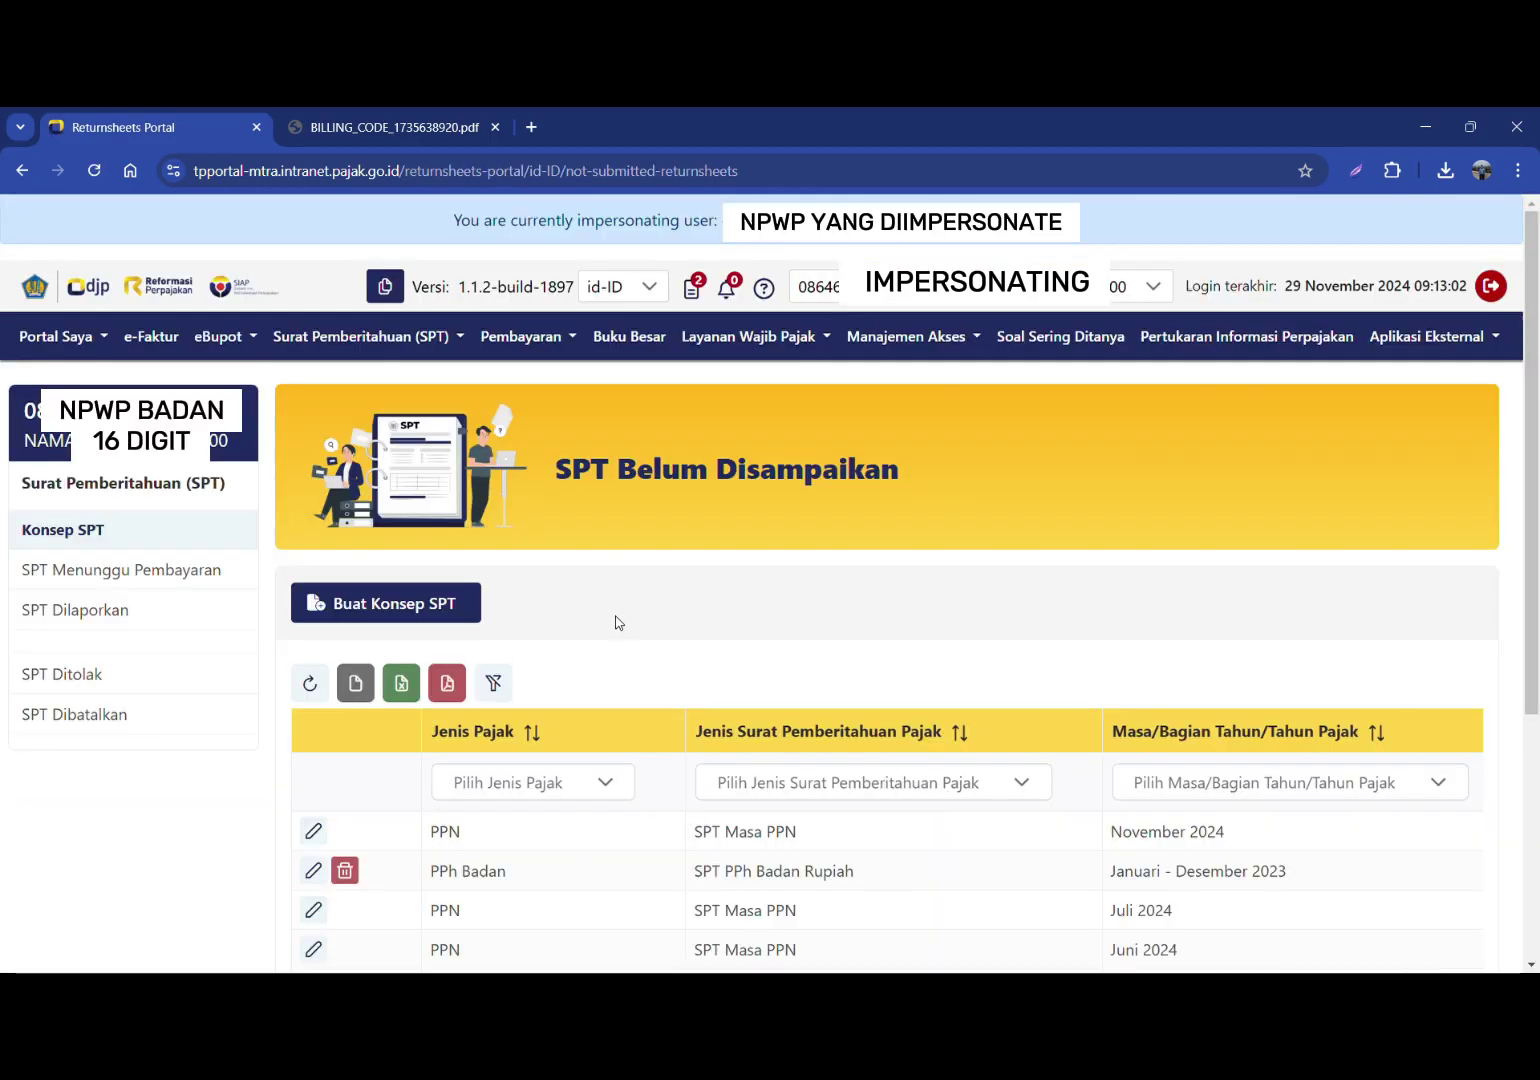
click(386, 603)
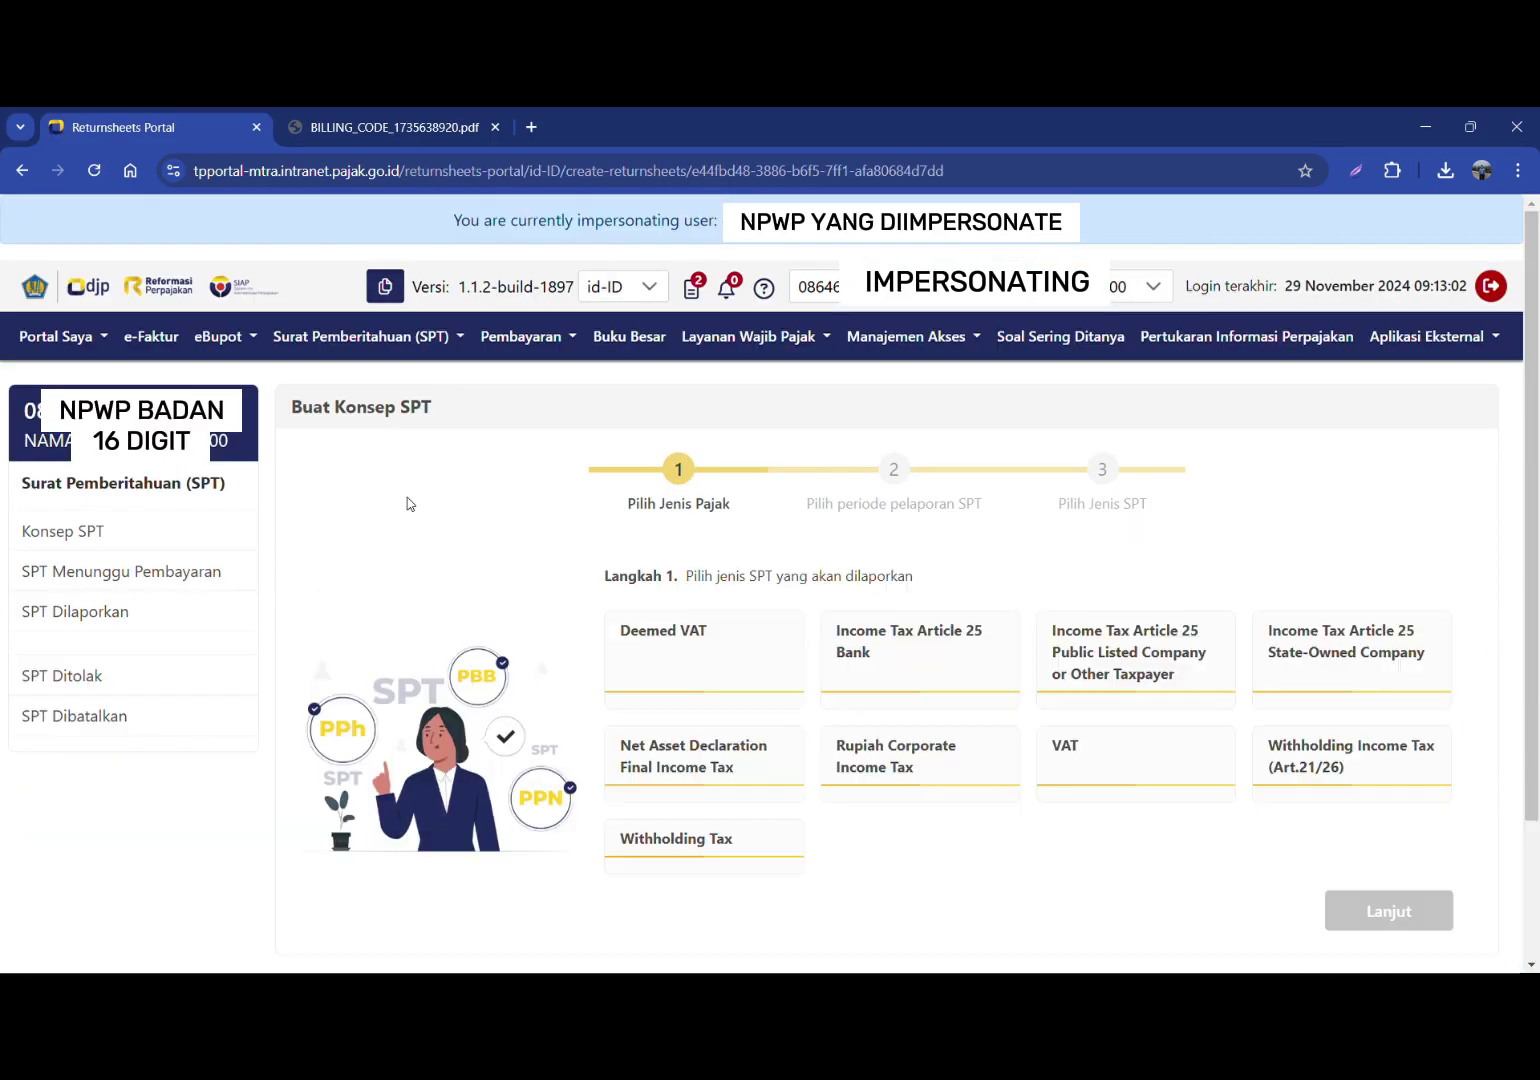
click(686, 843)
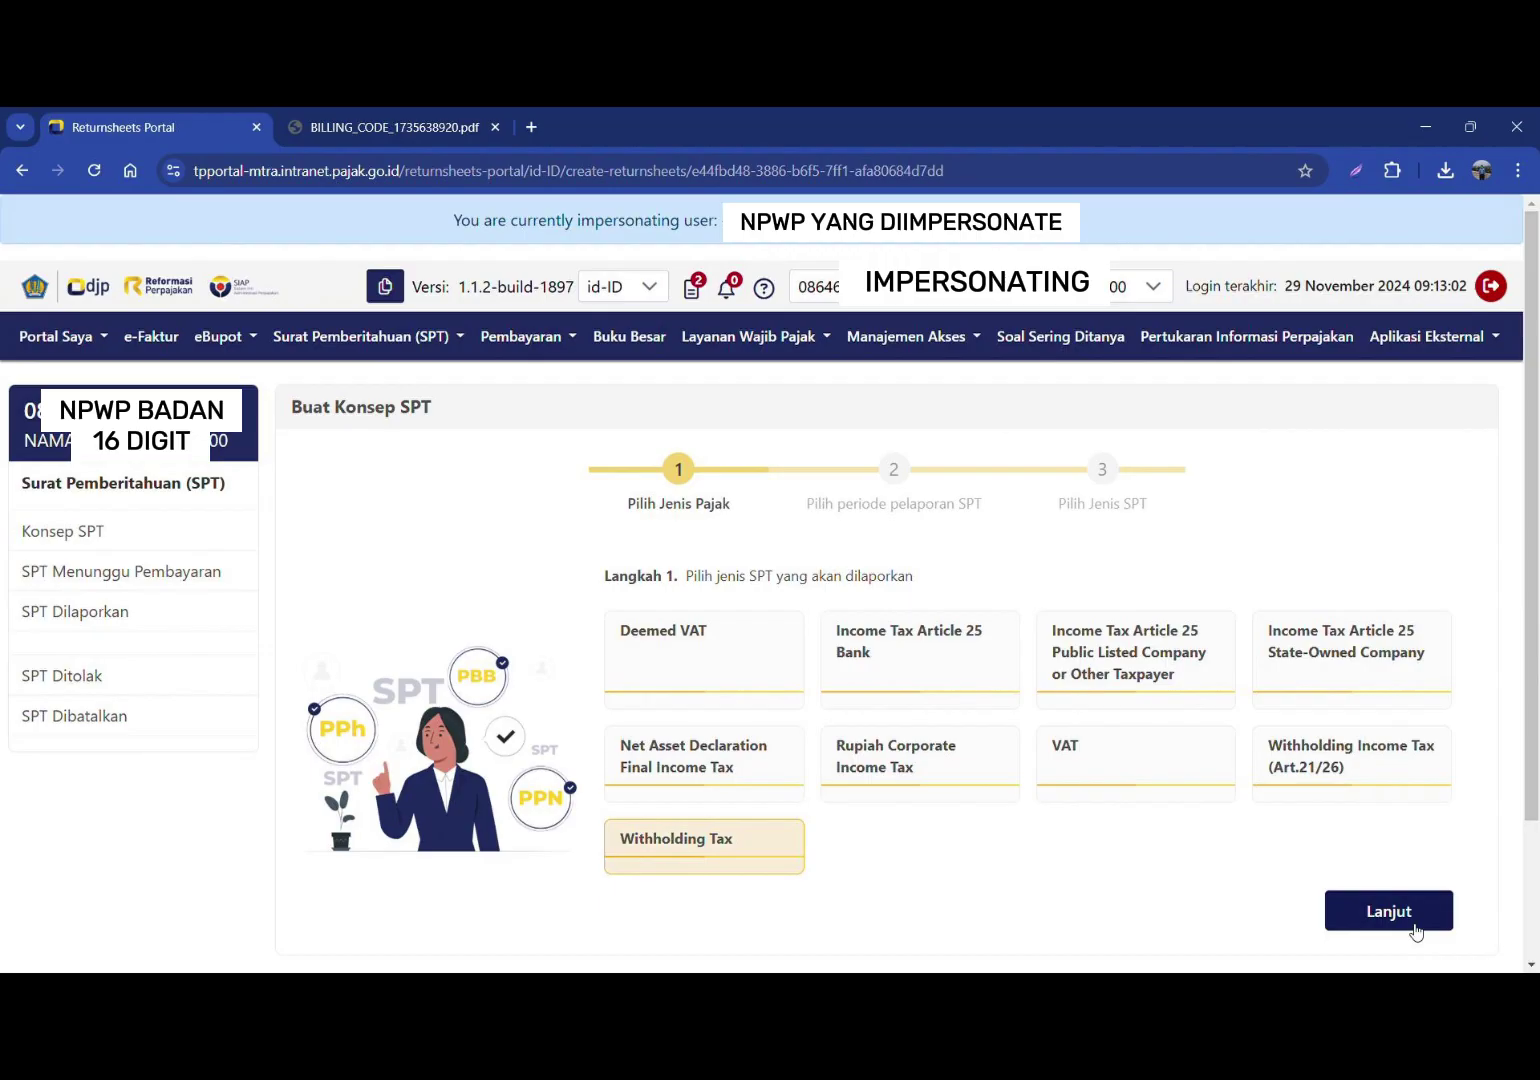
click(1413, 926)
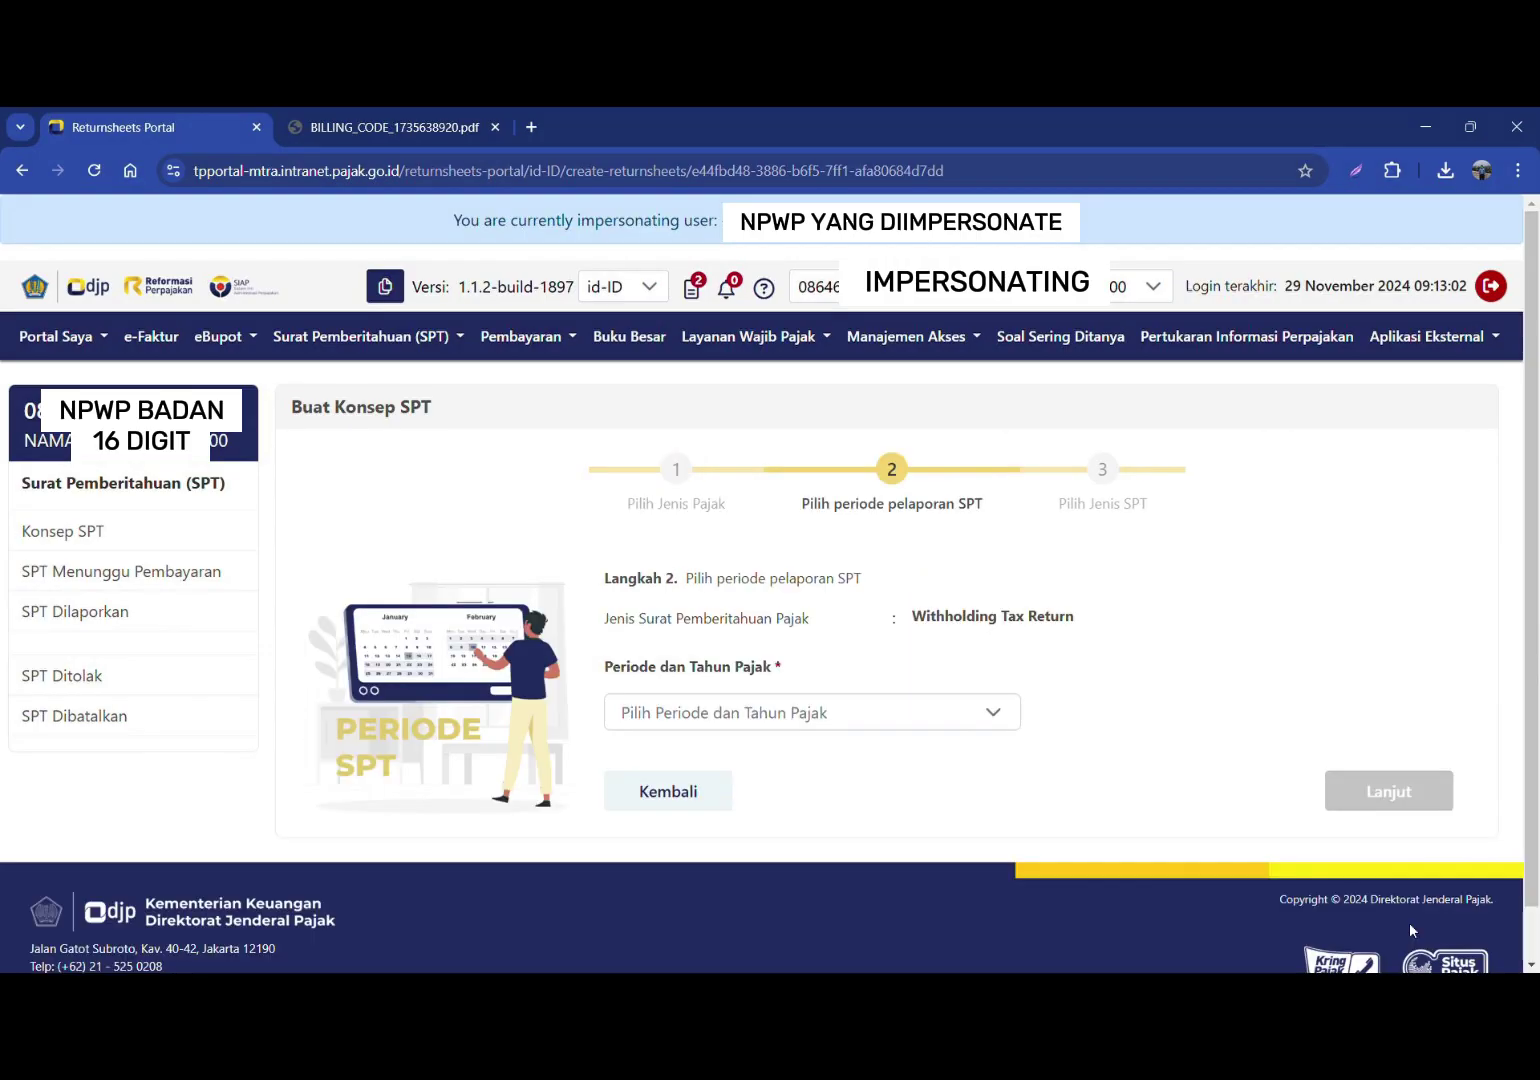
Step: Set period 2024 April and model Normal, then create the draft
click(828, 714)
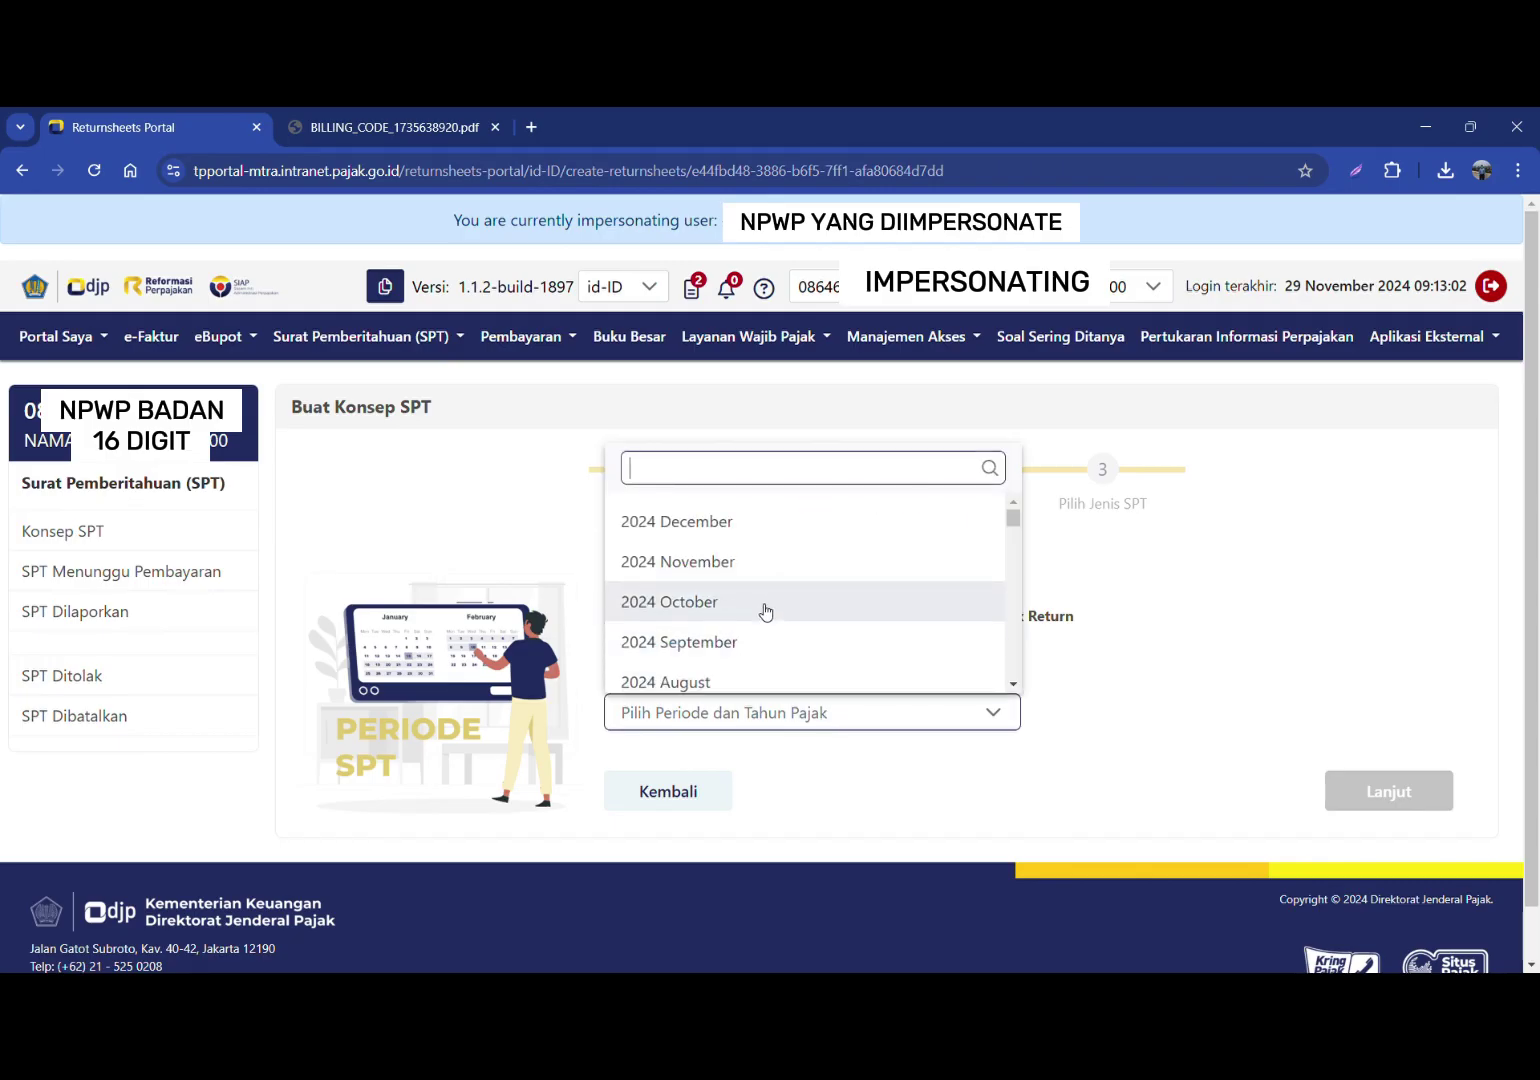
scroll(766, 612, down, 1)
scroll(766, 612, down, 1)
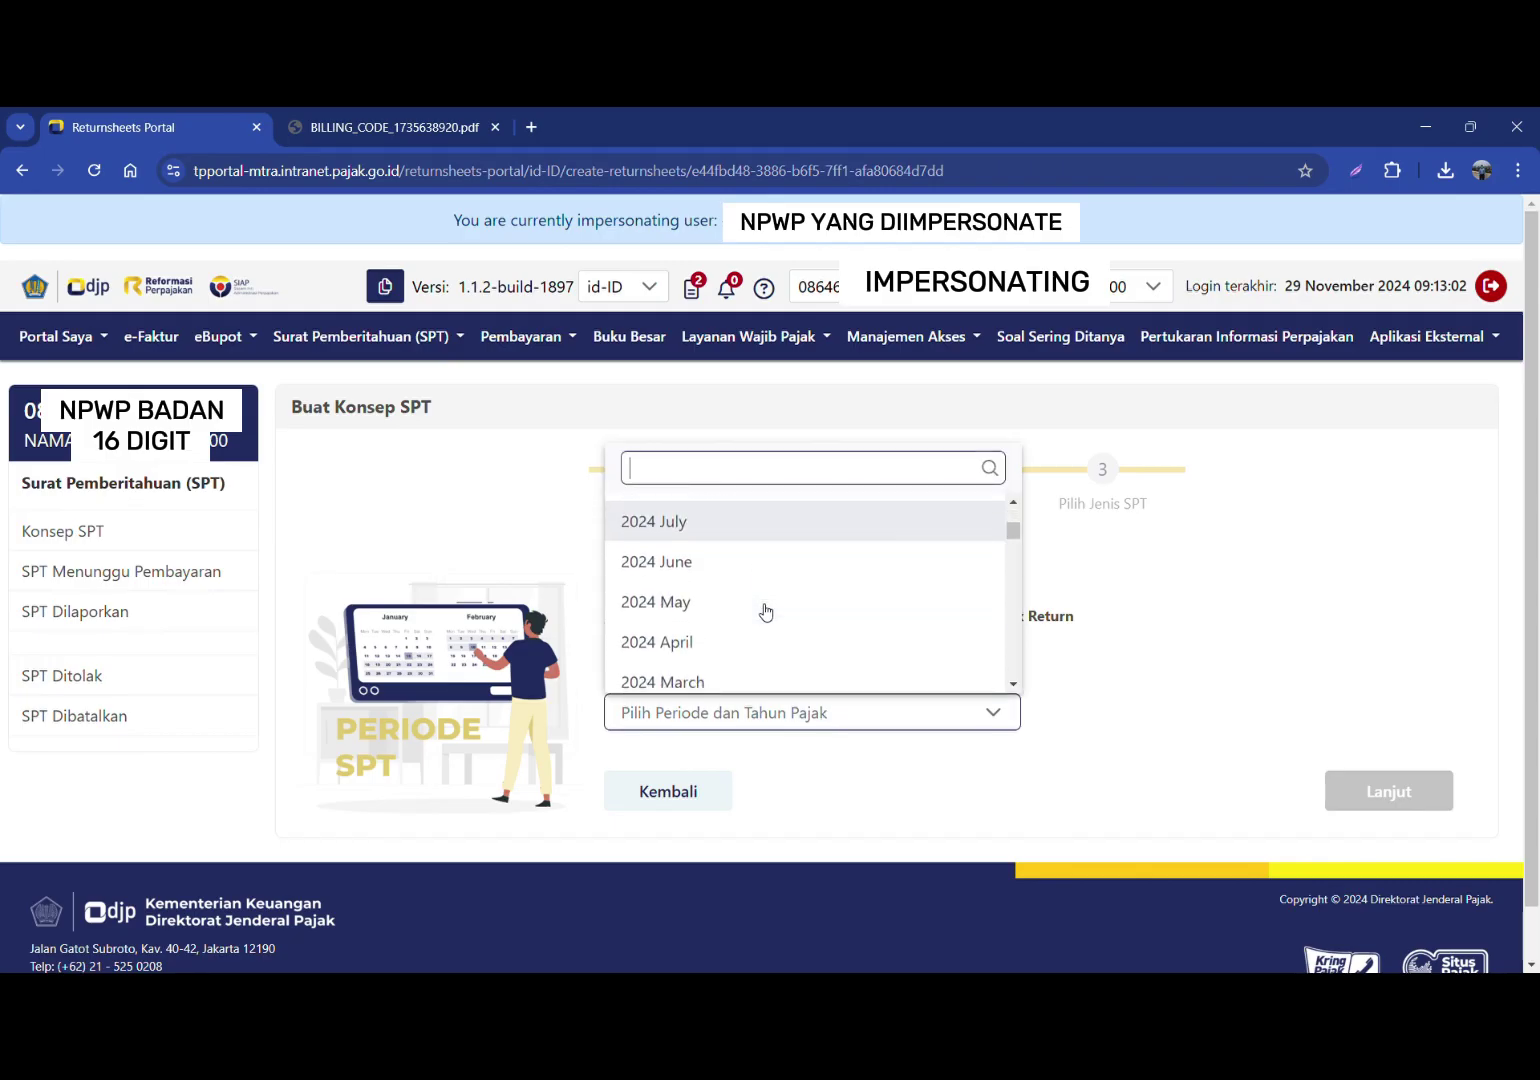
click(684, 648)
scroll(677, 653, down, 1)
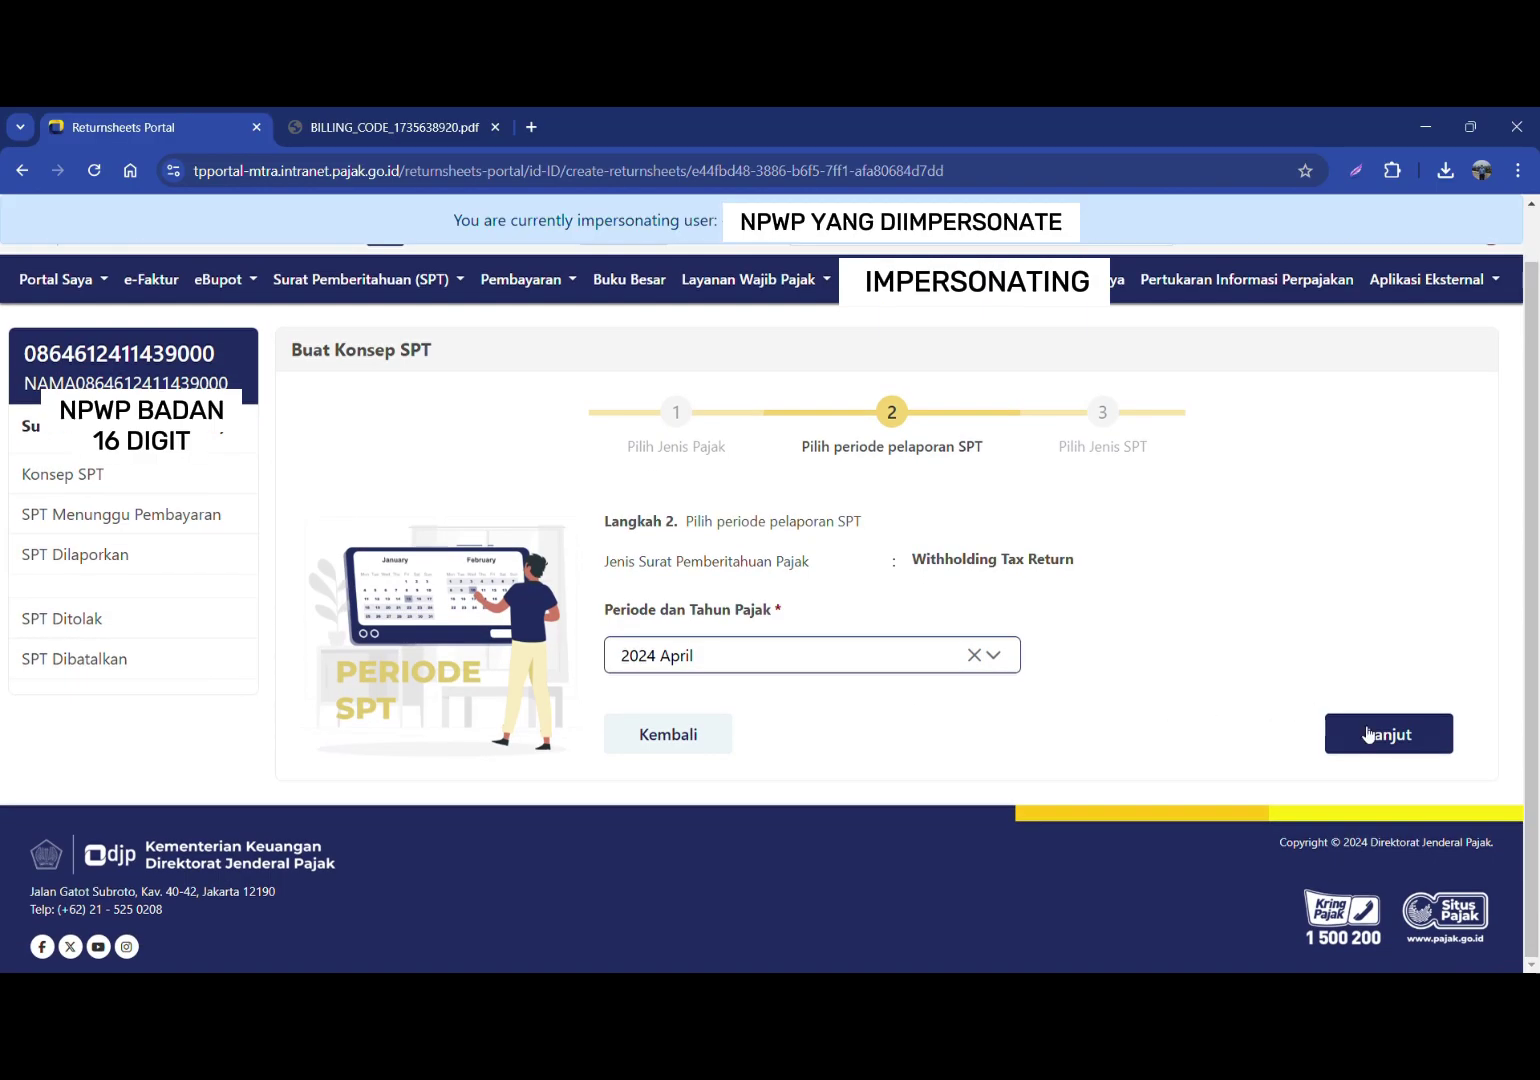
click(1382, 733)
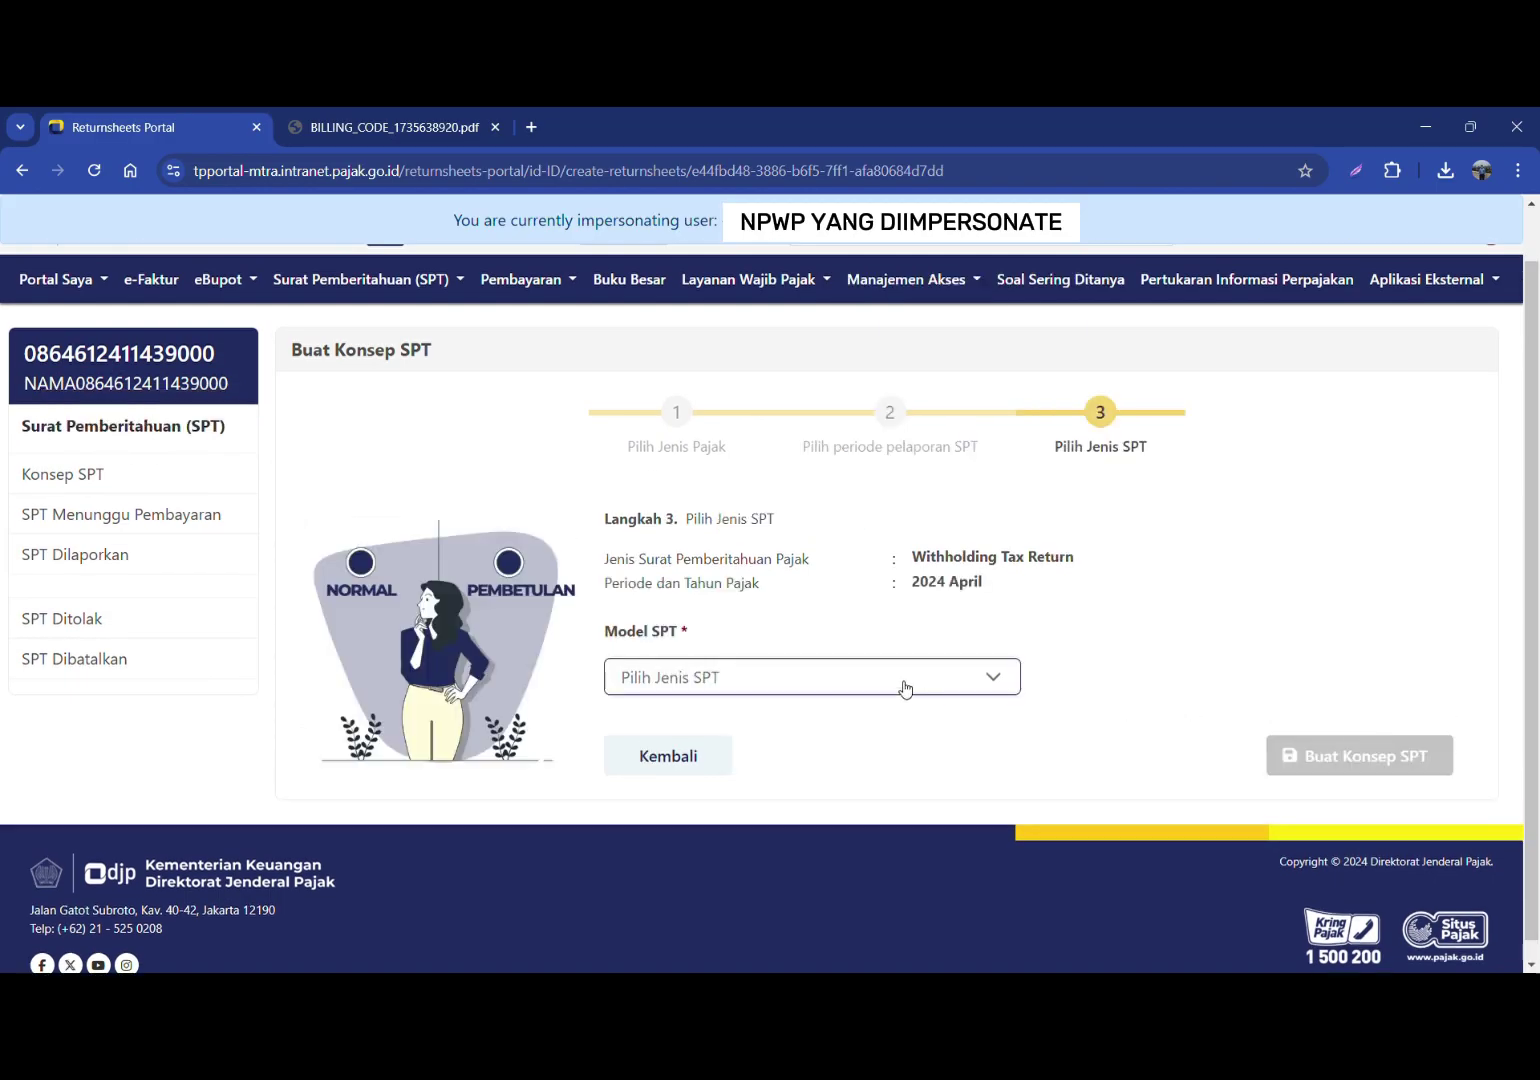
click(904, 688)
click(832, 775)
click(1340, 752)
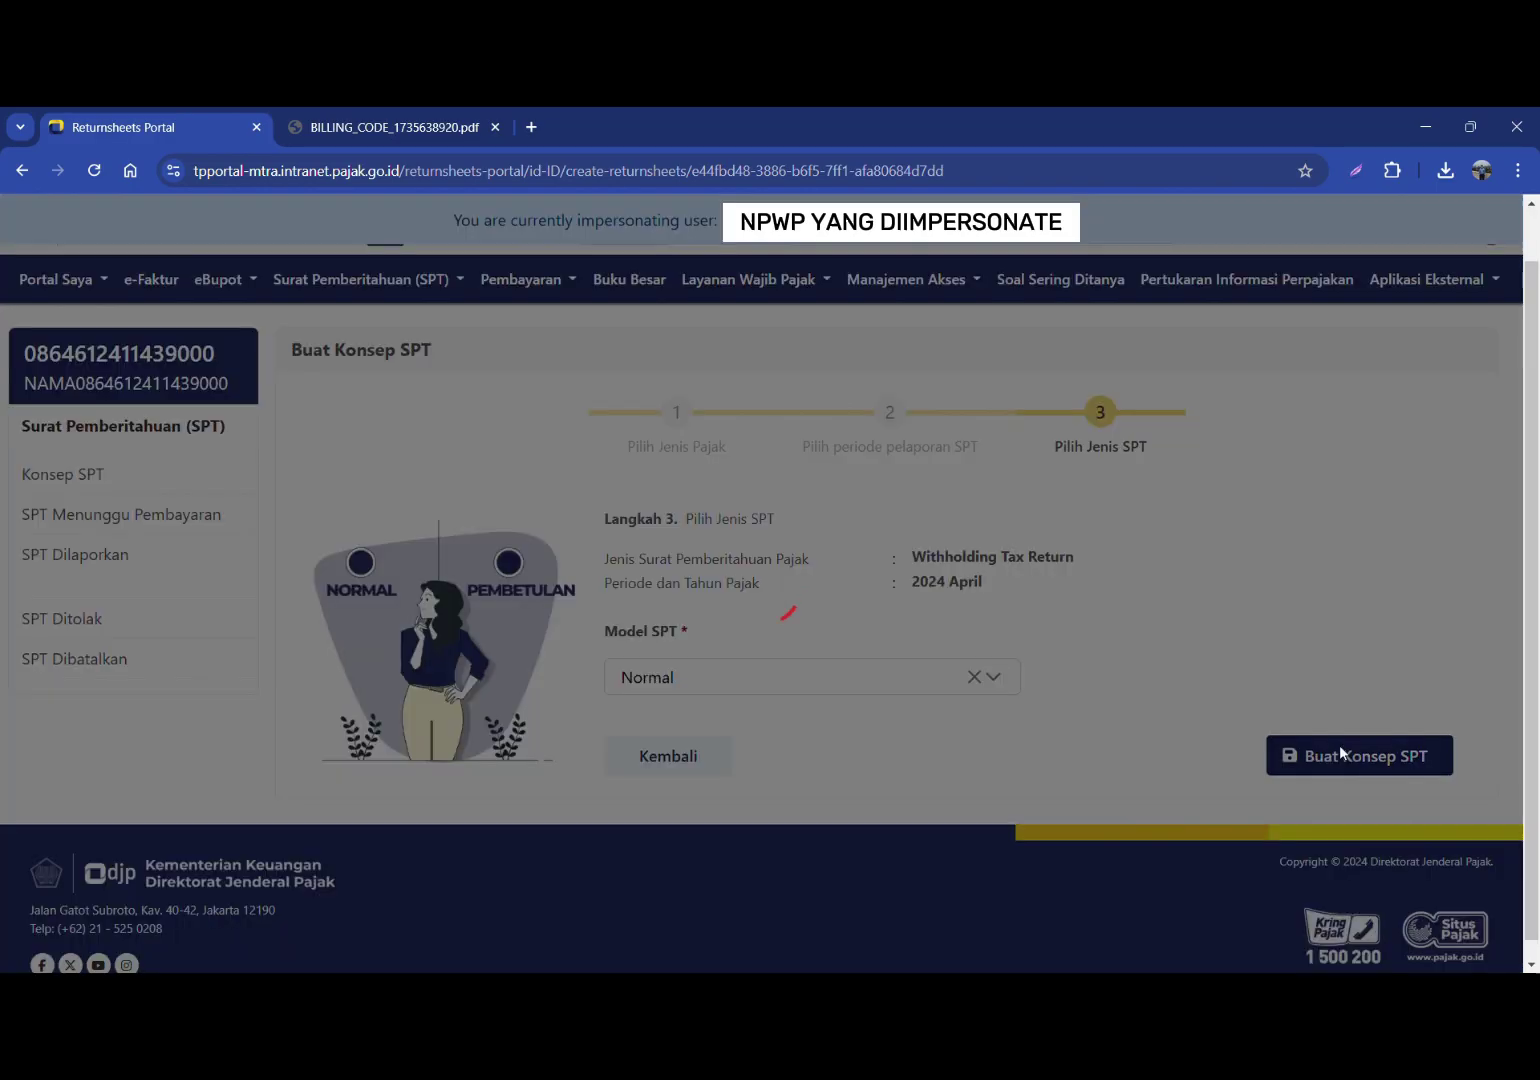